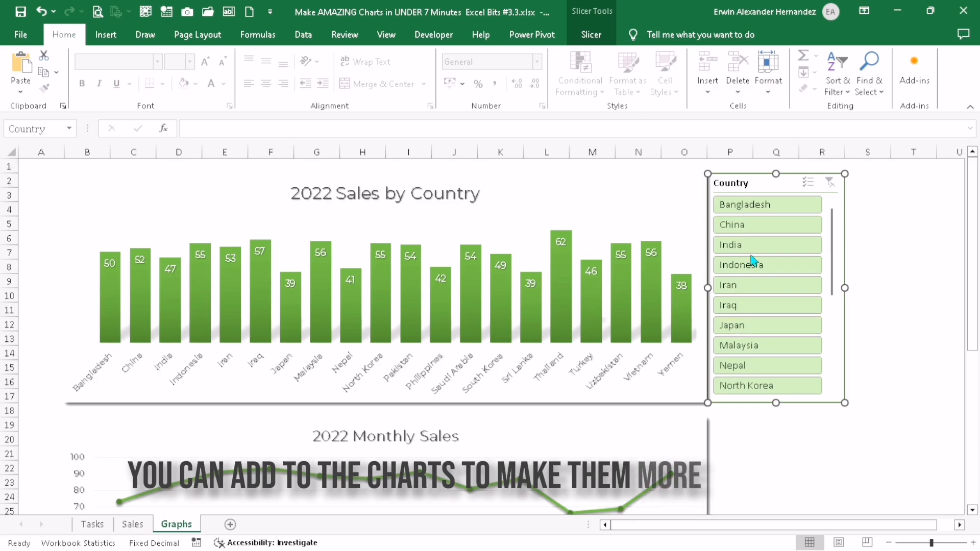
Filter the 2022 Sales by Country chart to several countries with the Country slicer, and clear that filter
{"action": "left_click_drag", "start_coordinate": [746, 244], "coordinate": [770, 345]}
{"action": "left_click", "coordinate": [830, 182]}
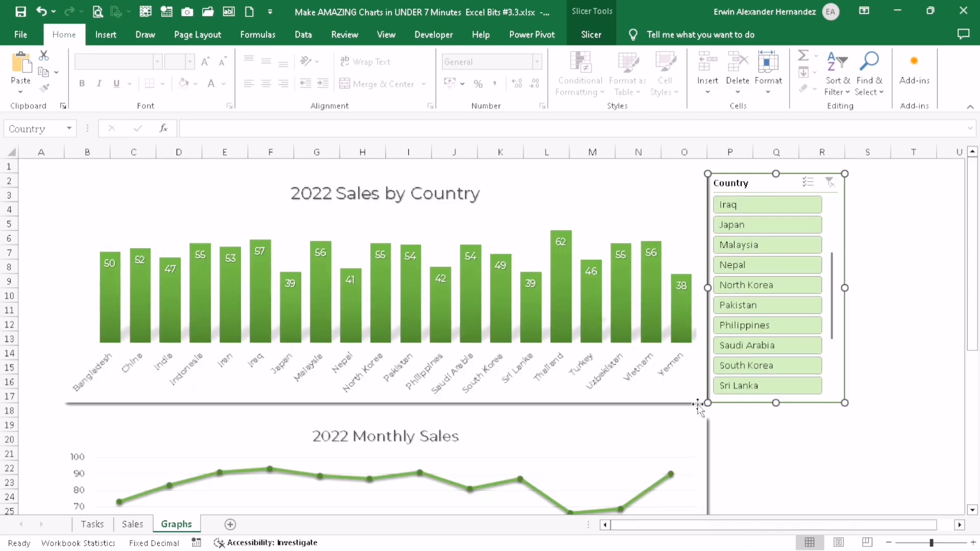
Filter the 2022 Monthly Sales chart to Apr–Nov 2022 with the Sales Date timeline, and clear that filter
{"action": "left_click", "coordinate": [787, 438]}
{"action": "scroll", "coordinate": [610, 383], "scroll_direction": "down", "scroll_amount": 8}
{"action": "left_click_drag", "start_coordinate": [440, 361], "coordinate": [223, 376]}
{"action": "left_click", "coordinate": [373, 438]}
{"action": "scroll", "coordinate": [373, 438], "scroll_direction": "up", "scroll_amount": 2}
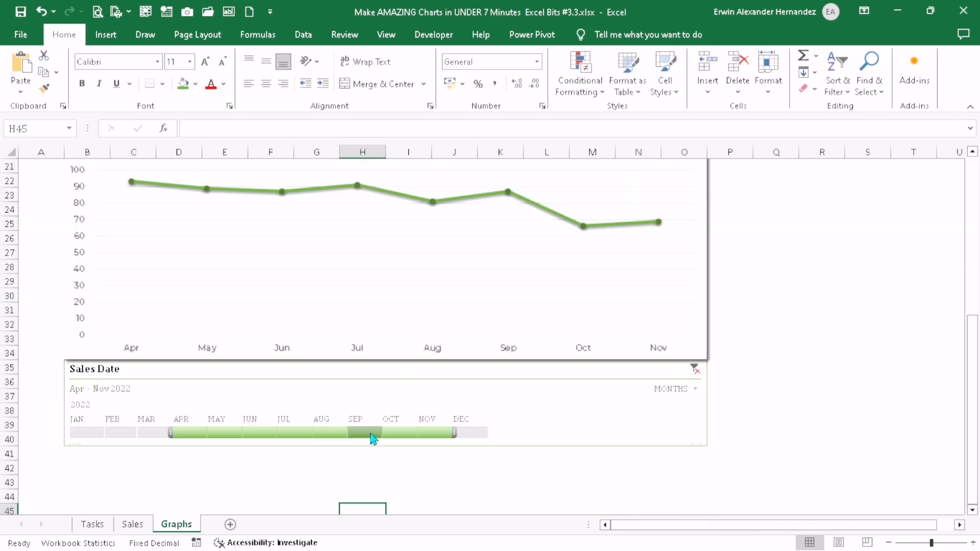
{"action": "left_click", "coordinate": [695, 369]}
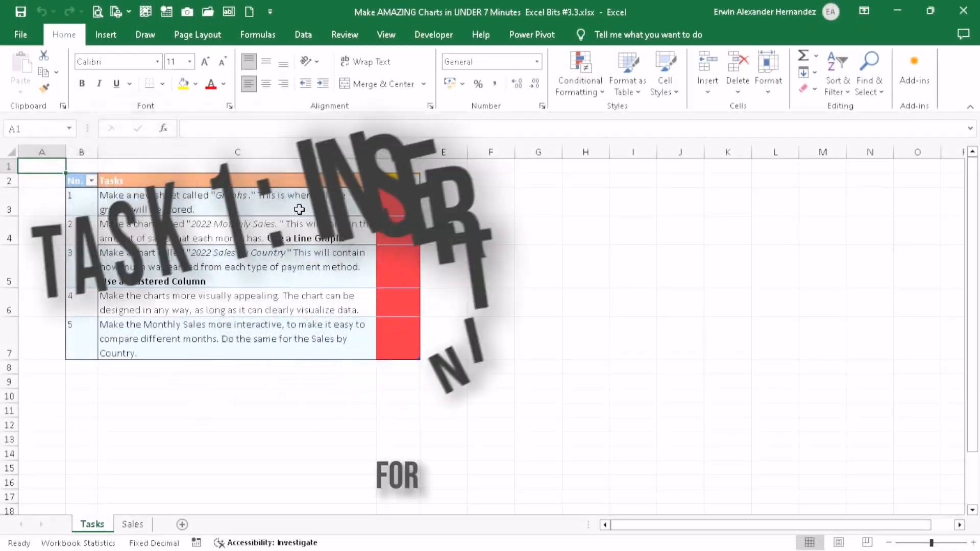
Add a new worksheet named Graphs and place it after the Sales sheet
{"action": "left_click_drag", "start_coordinate": [300, 208], "coordinate": [398, 207]}
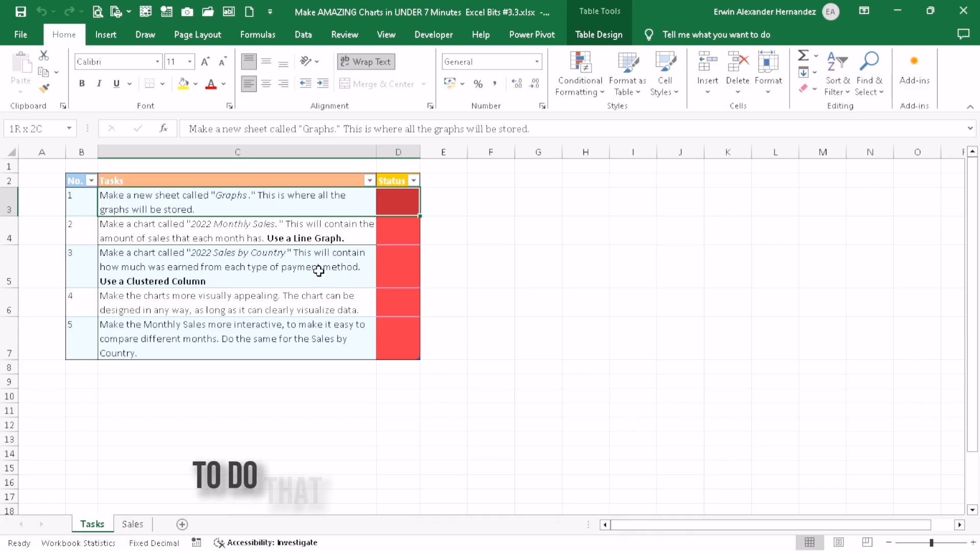
{"action": "left_click", "coordinate": [183, 524]}
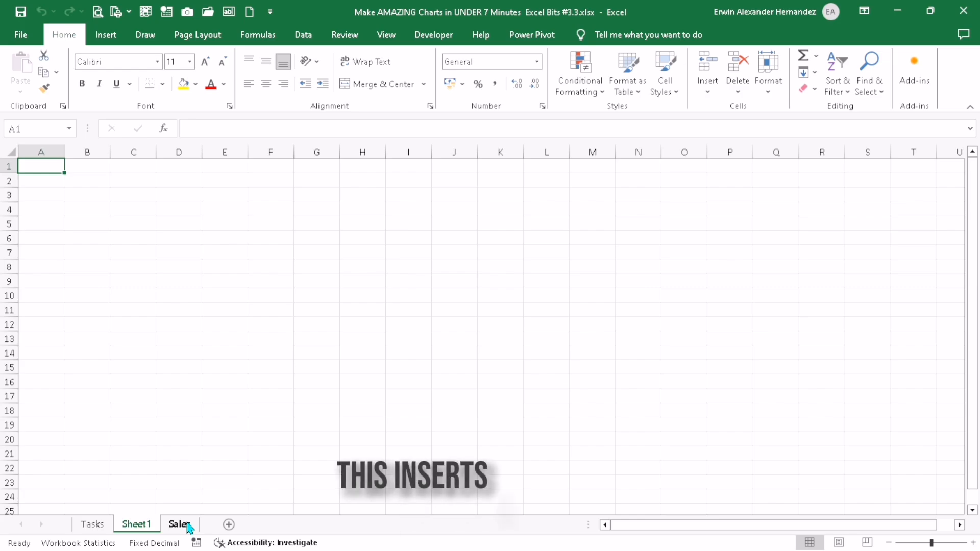
{"action": "double_click", "coordinate": [134, 525]}
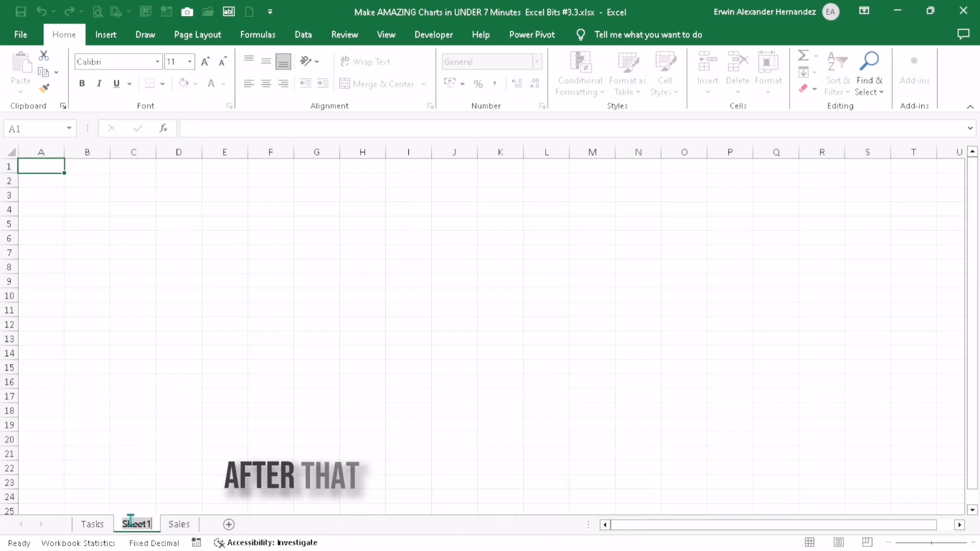
{"action": "type", "text": "Graphs"}
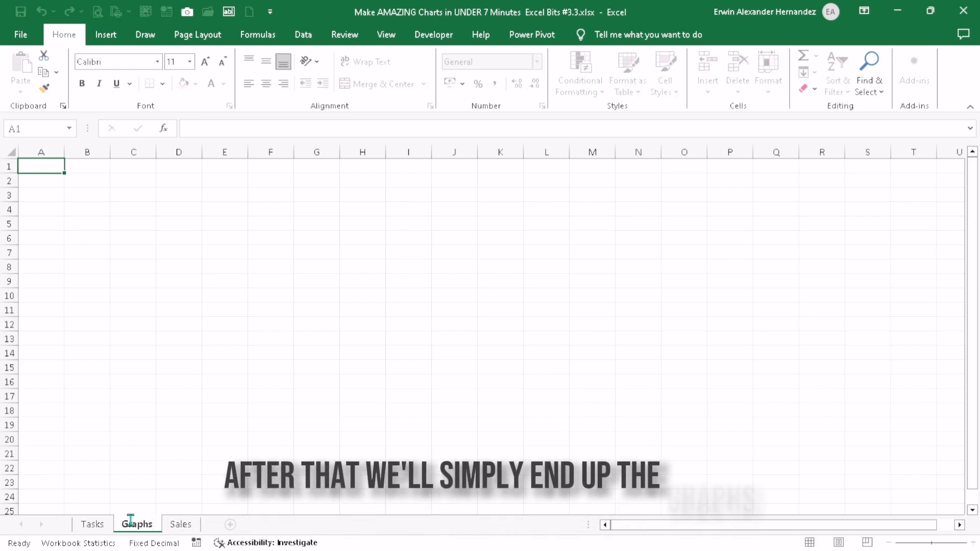
{"action": "left_click", "coordinate": [225, 453]}
{"action": "left_click_drag", "start_coordinate": [146, 528], "coordinate": [197, 528]}
On the Tasks sheet, fill the Status cell of task 1 with green to mark it done
{"action": "left_click", "coordinate": [92, 526]}
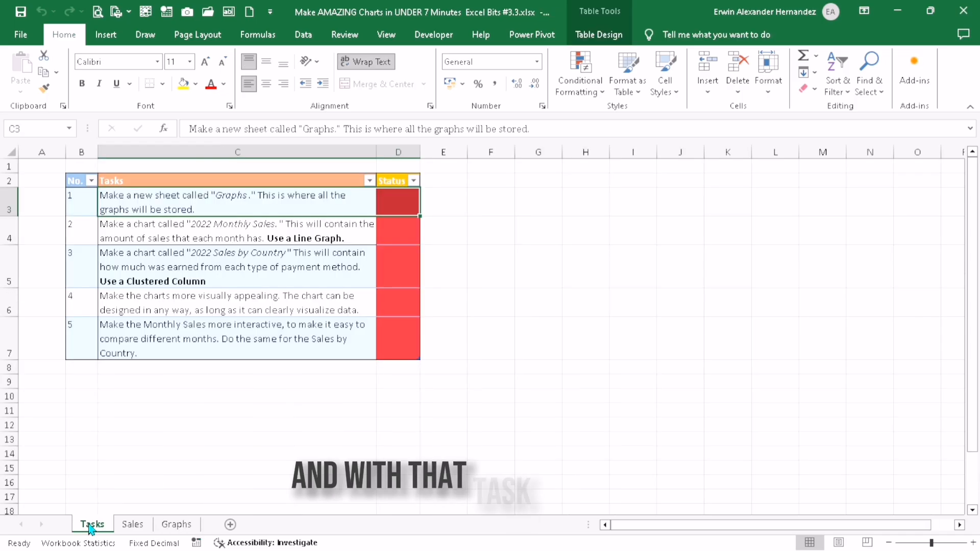
{"action": "left_click", "coordinate": [409, 212]}
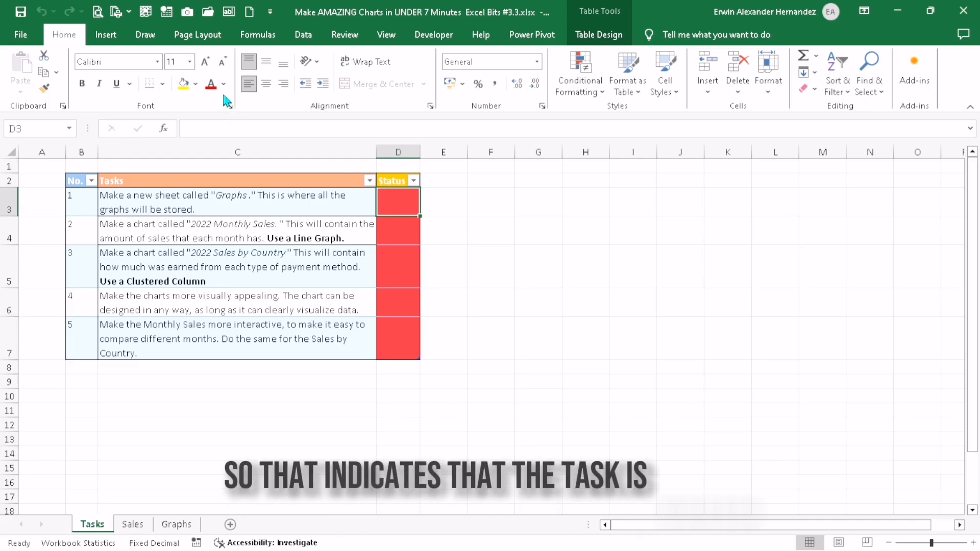
{"action": "left_click", "coordinate": [195, 84]}
{"action": "left_click", "coordinate": [293, 123]}
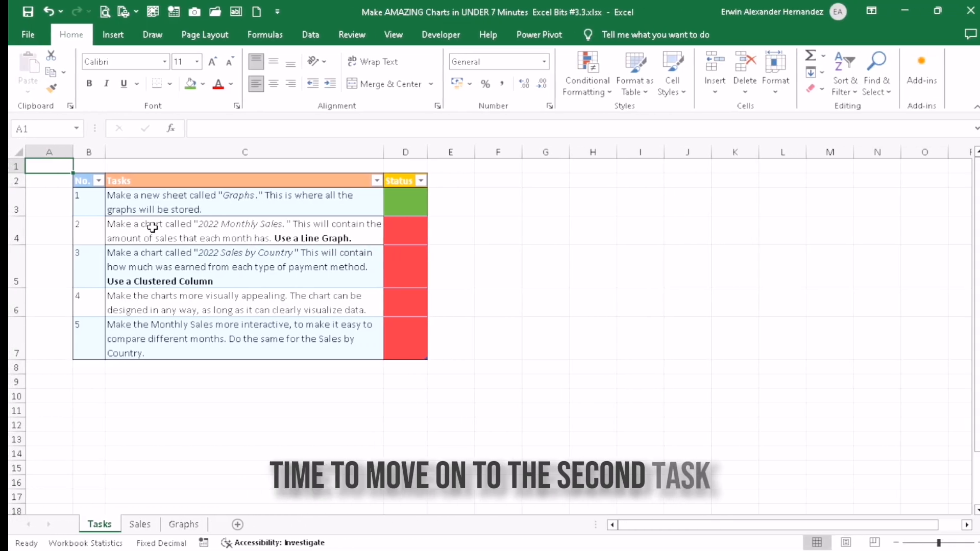
Create a PivotTable from the table on the Sales sheet, placed in a new worksheet
{"action": "left_click_drag", "start_coordinate": [87, 228], "coordinate": [284, 219]}
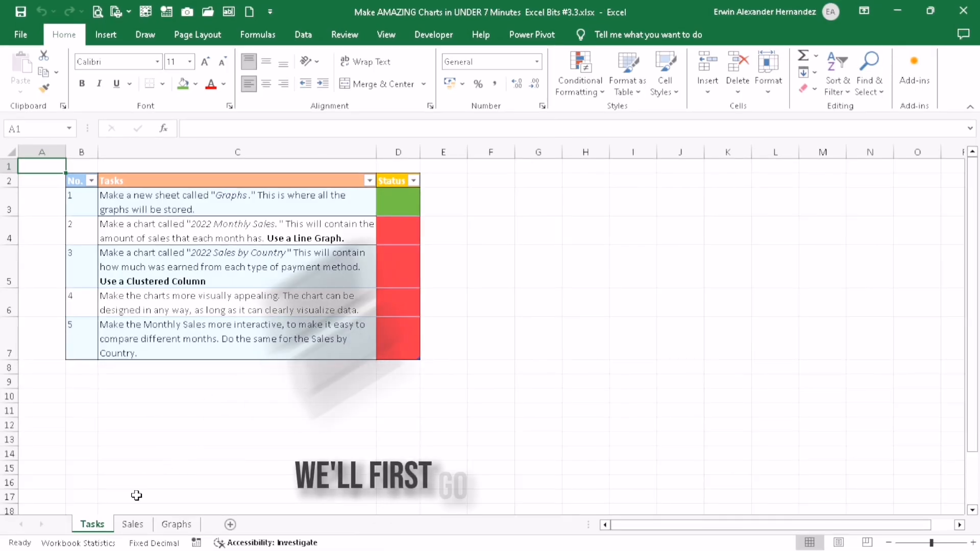
{"action": "left_click", "coordinate": [133, 526]}
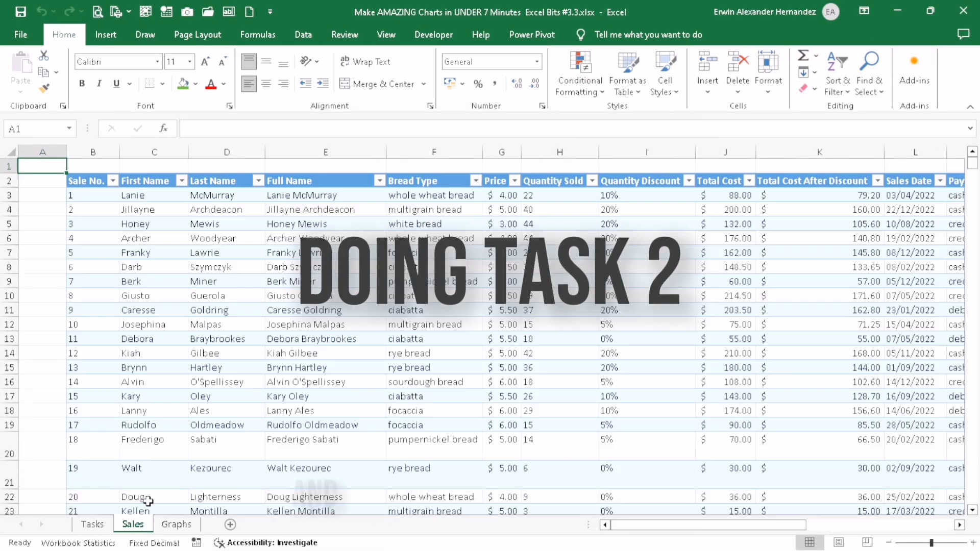
{"action": "left_click", "coordinate": [152, 266]}
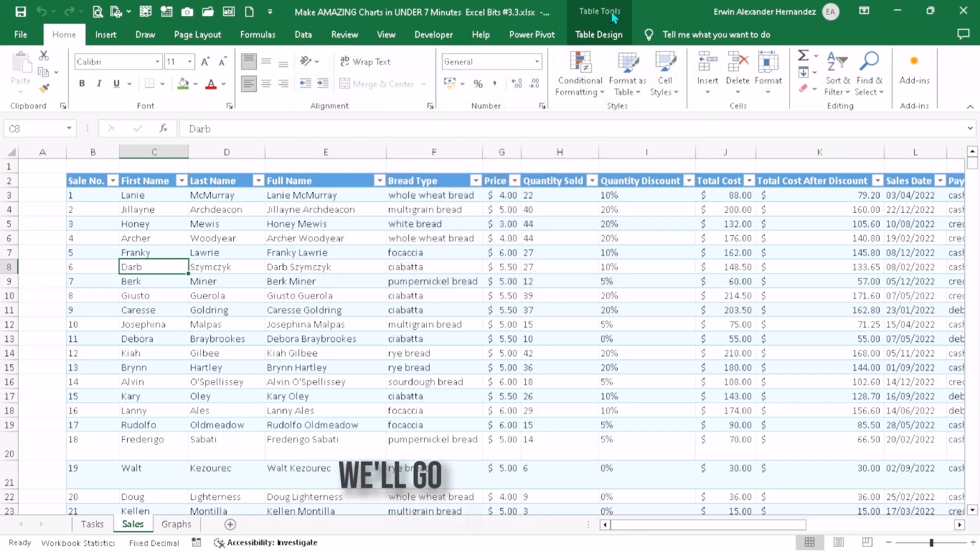
{"action": "left_click", "coordinate": [599, 35]}
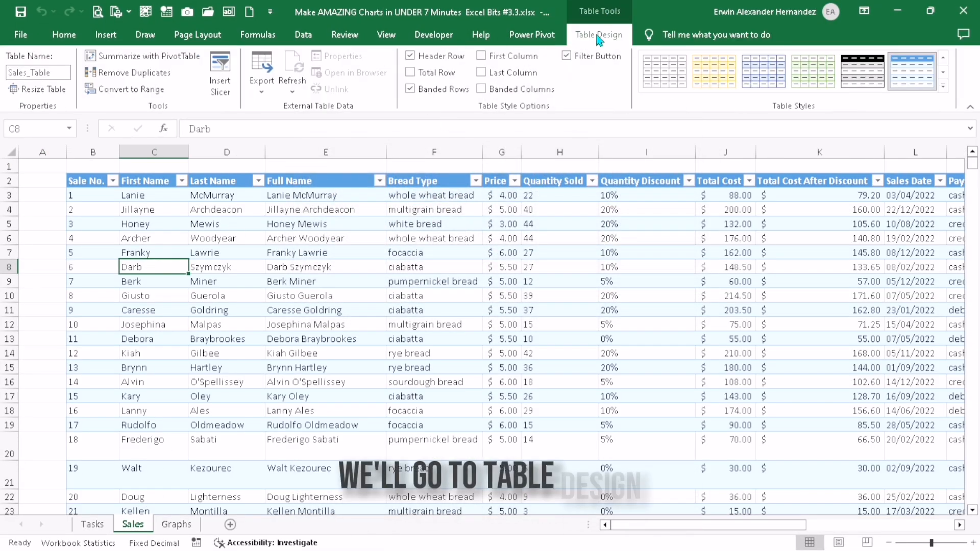
{"action": "left_click", "coordinate": [156, 57]}
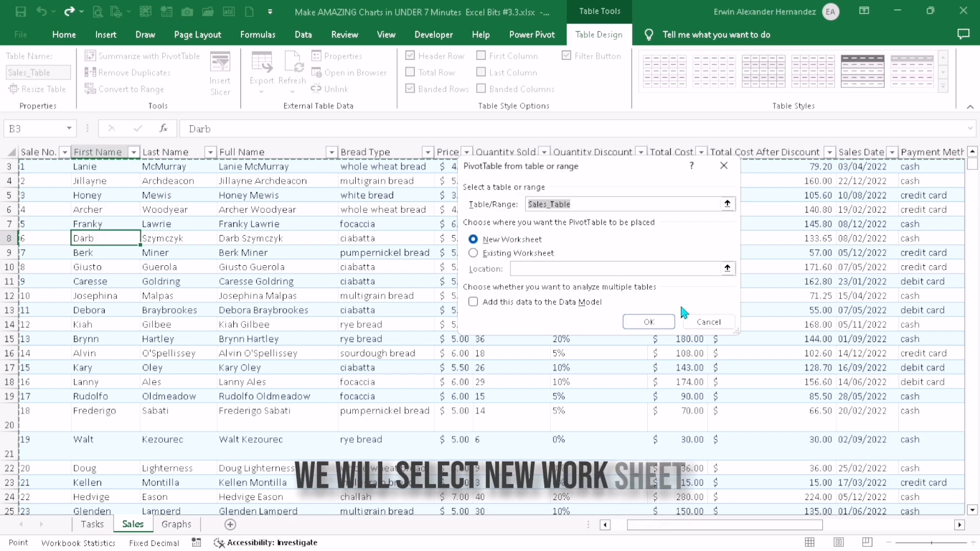
{"action": "left_click", "coordinate": [657, 322]}
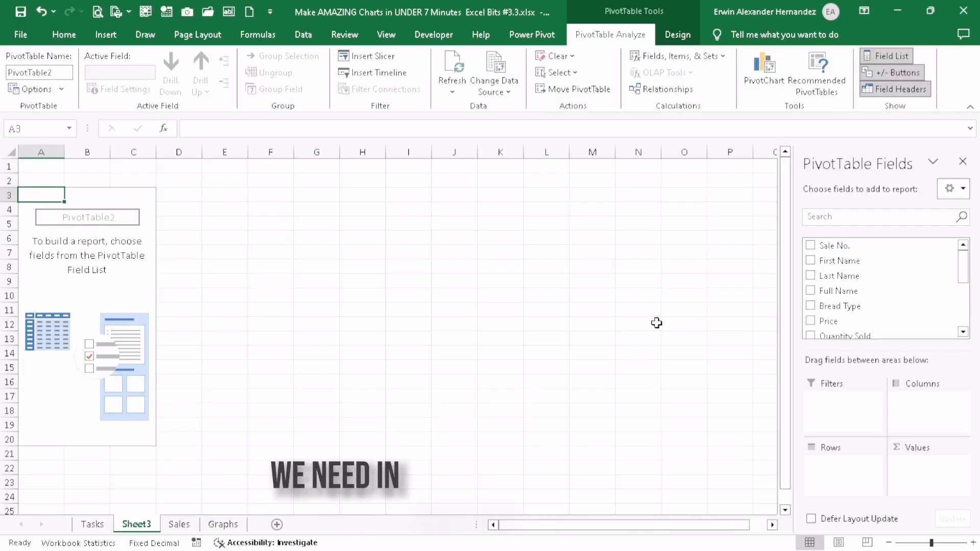
Rename the new PivotTable worksheet as 2022 Monthly Sales
{"action": "double_click", "coordinate": [138, 524]}
{"action": "type", "text": "2022"}
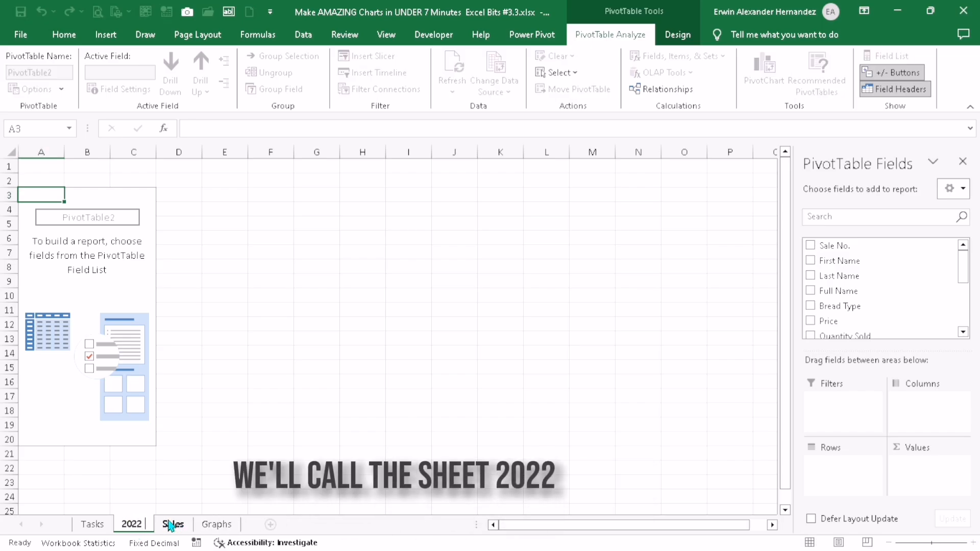
{"action": "type", "text": " Monthly Sales"}
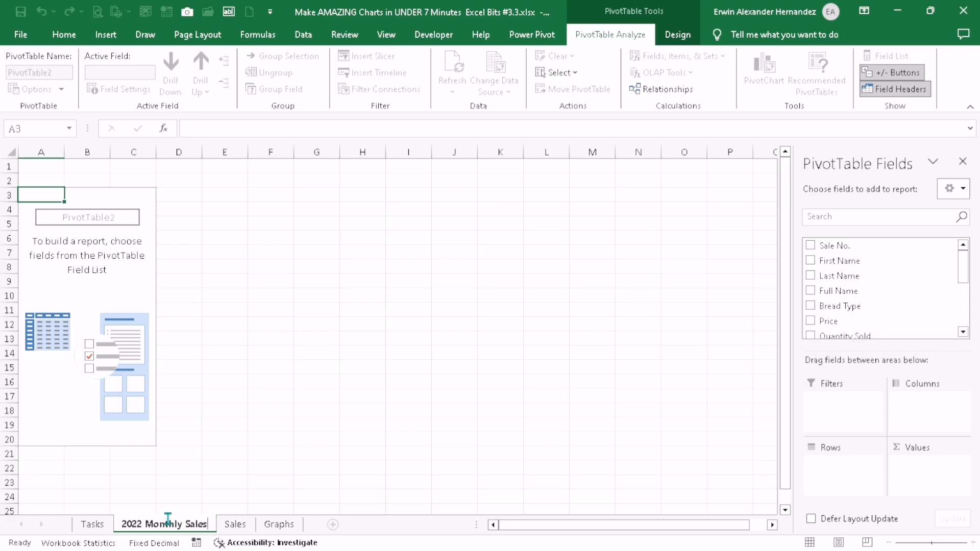
{"action": "key", "text": "Return"}
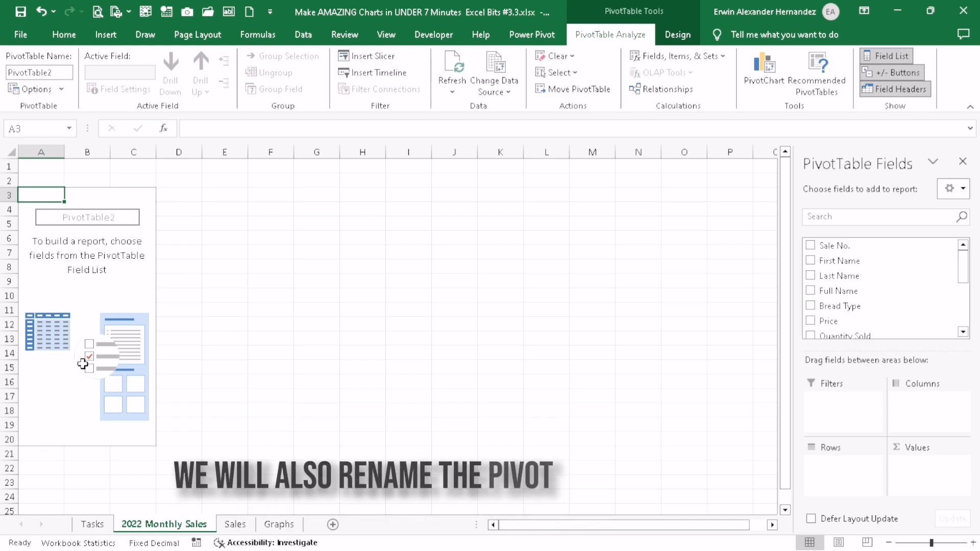
Name the PivotTable itself 2022 Monthly Sales
{"action": "left_click", "coordinate": [93, 339]}
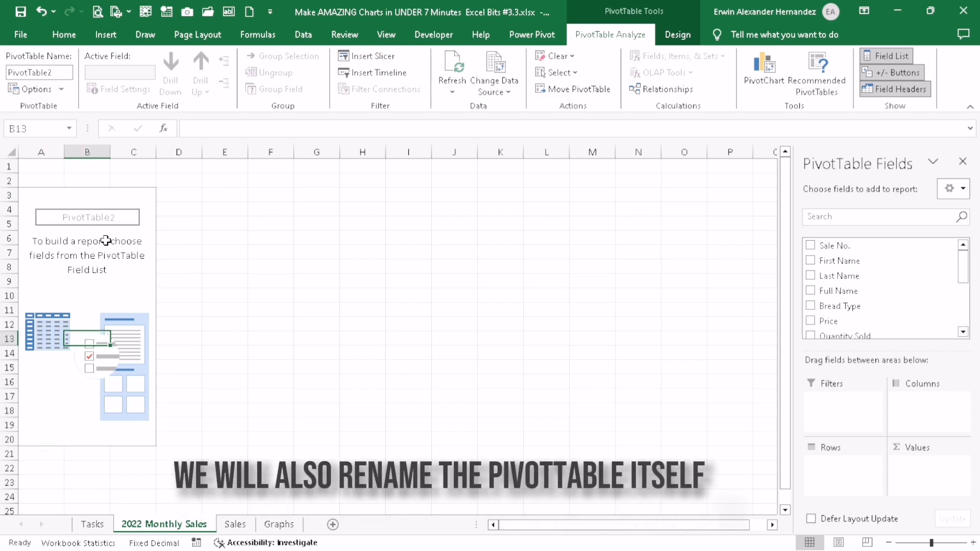
{"action": "type", "text": "2022 Monthly Na"}
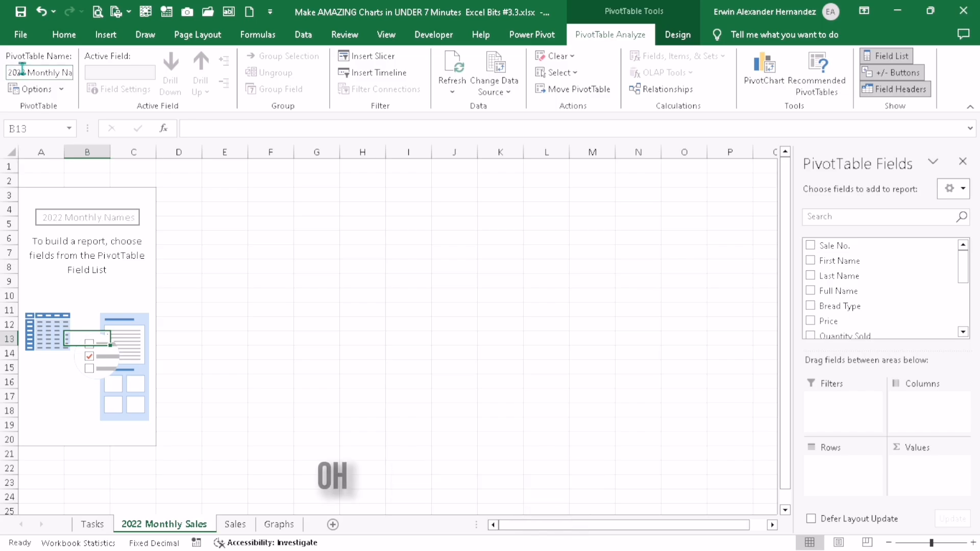
{"action": "left_click", "coordinate": [22, 69]}
{"action": "key", "text": "Tab"}
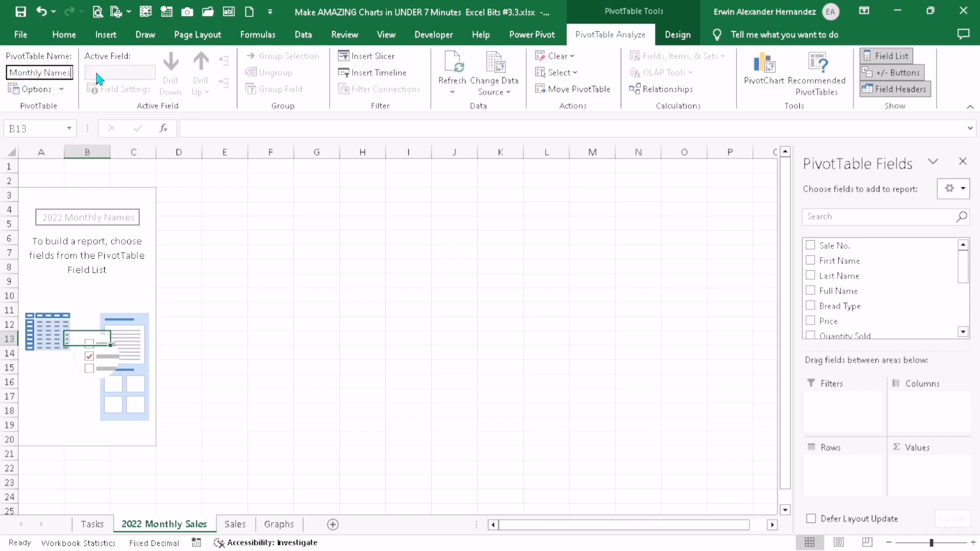
{"action": "type", "text": "Sales"}
{"action": "key", "text": "Return"}
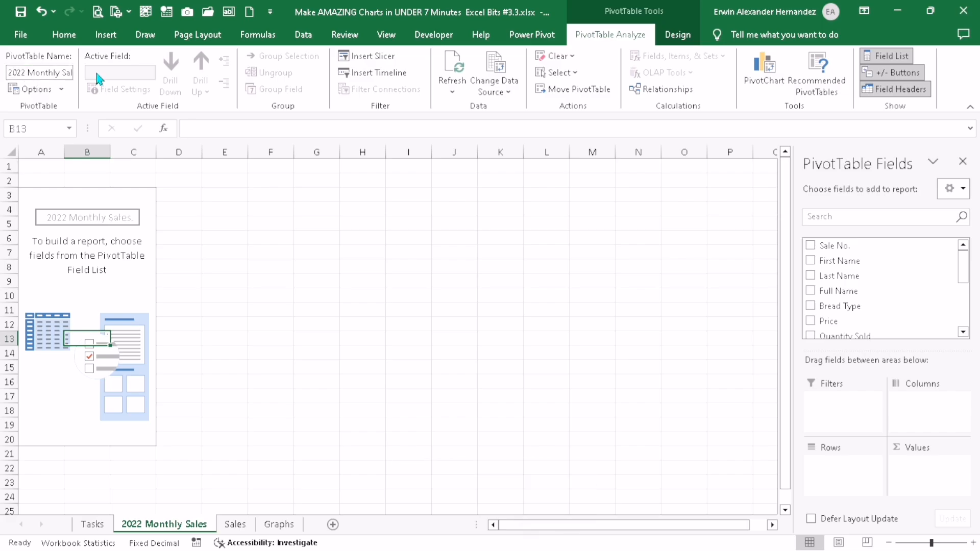
Add Sales Date to the PivotTable rows and remove its Days and Sales Date levels, keeping only Months
{"action": "left_click", "coordinate": [107, 271]}
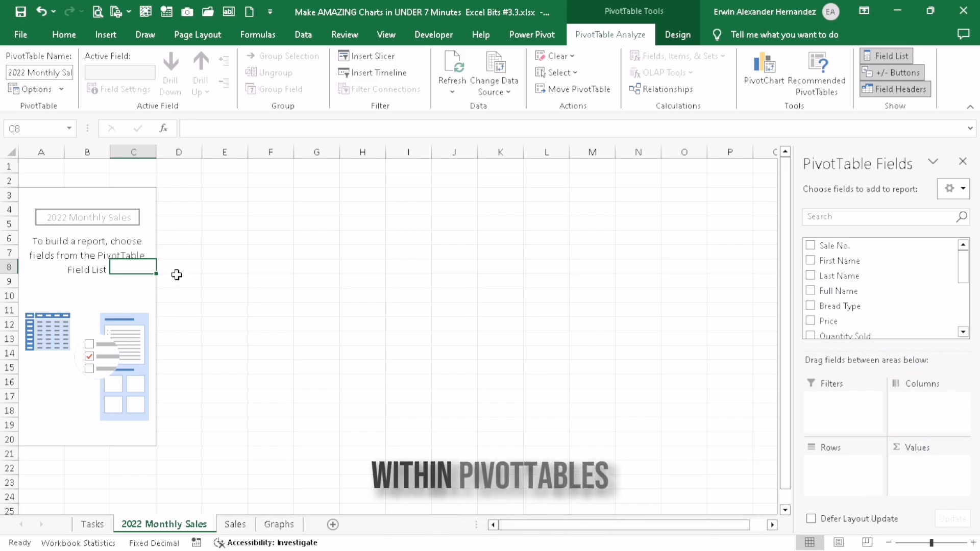
{"action": "scroll", "coordinate": [877, 287], "scroll_direction": "down", "scroll_amount": 2}
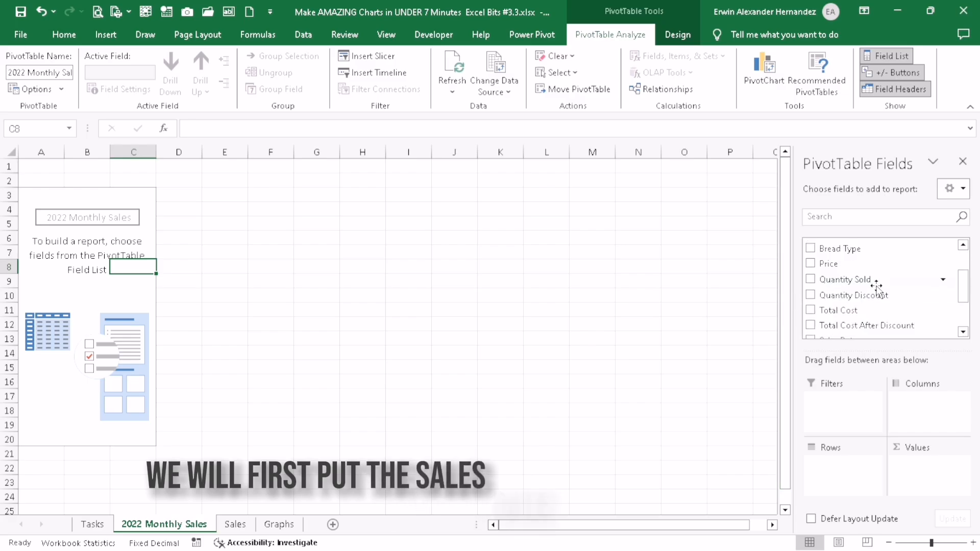
{"action": "scroll", "coordinate": [877, 287], "scroll_direction": "down", "scroll_amount": 2}
{"action": "left_click_drag", "start_coordinate": [860, 288], "coordinate": [856, 361]}
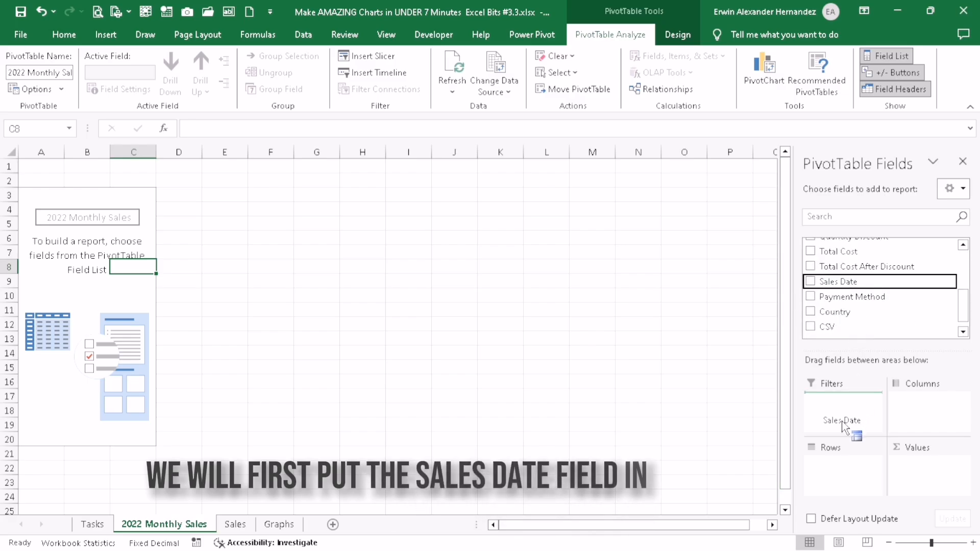
{"action": "left_click_drag", "start_coordinate": [843, 426], "coordinate": [823, 468]}
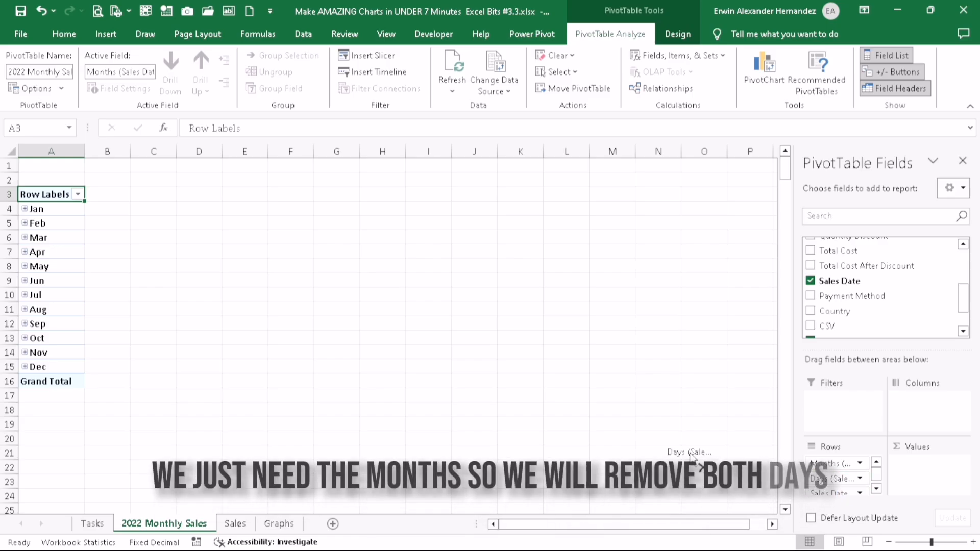
{"action": "left_click_drag", "start_coordinate": [692, 456], "coordinate": [681, 447]}
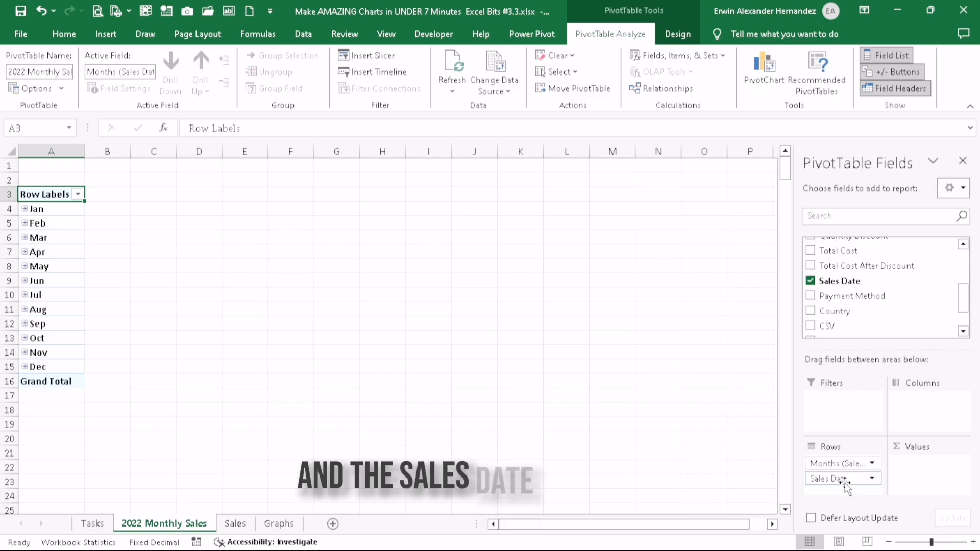
{"action": "left_click_drag", "start_coordinate": [756, 487], "coordinate": [635, 449]}
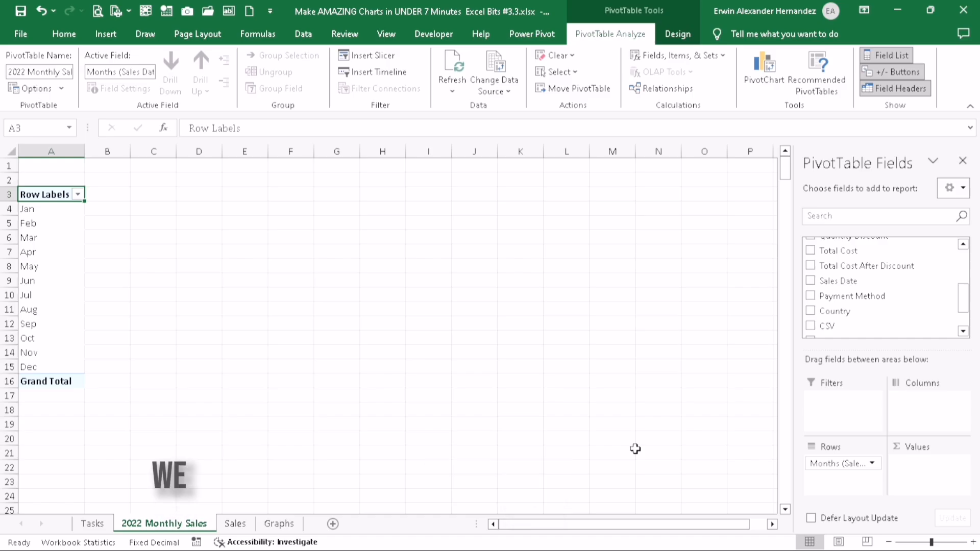
Add the Sale No. field to the PivotTable's Values area
{"action": "scroll", "coordinate": [858, 302], "scroll_direction": "up", "scroll_amount": 3}
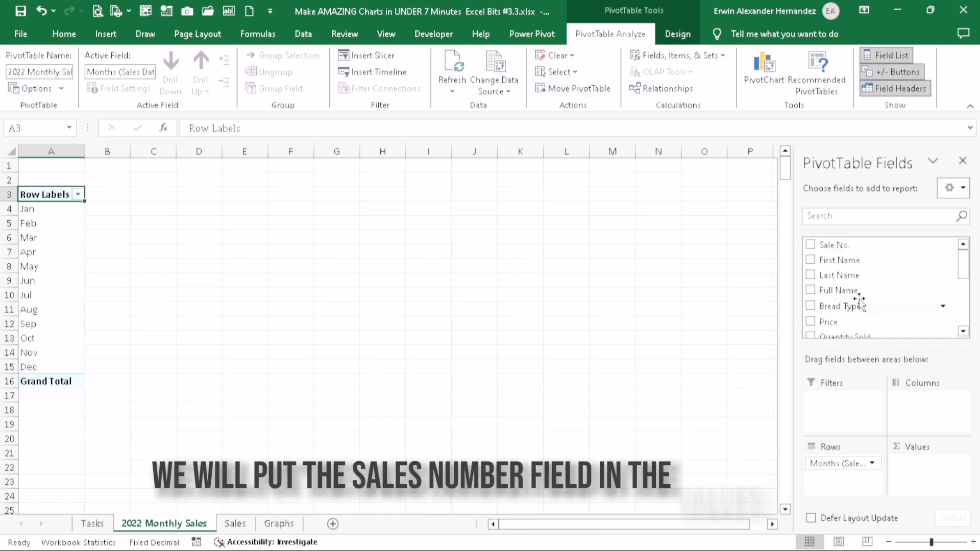
{"action": "left_click_drag", "start_coordinate": [838, 245], "coordinate": [904, 450]}
{"action": "left_click_drag", "start_coordinate": [923, 484], "coordinate": [925, 486]}
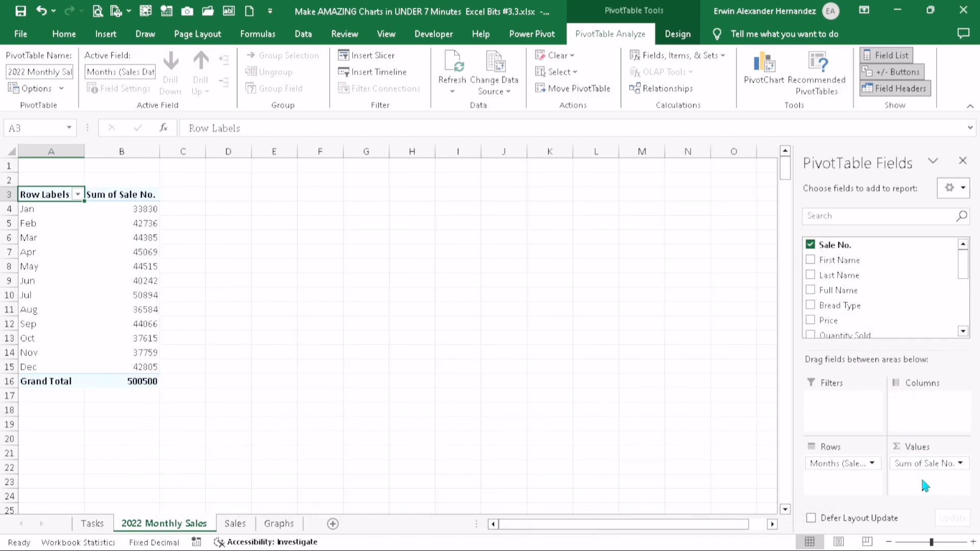
Change the Sale No. value field to be summarized by Count
{"action": "left_click", "coordinate": [959, 465]}
{"action": "left_click", "coordinate": [910, 448]}
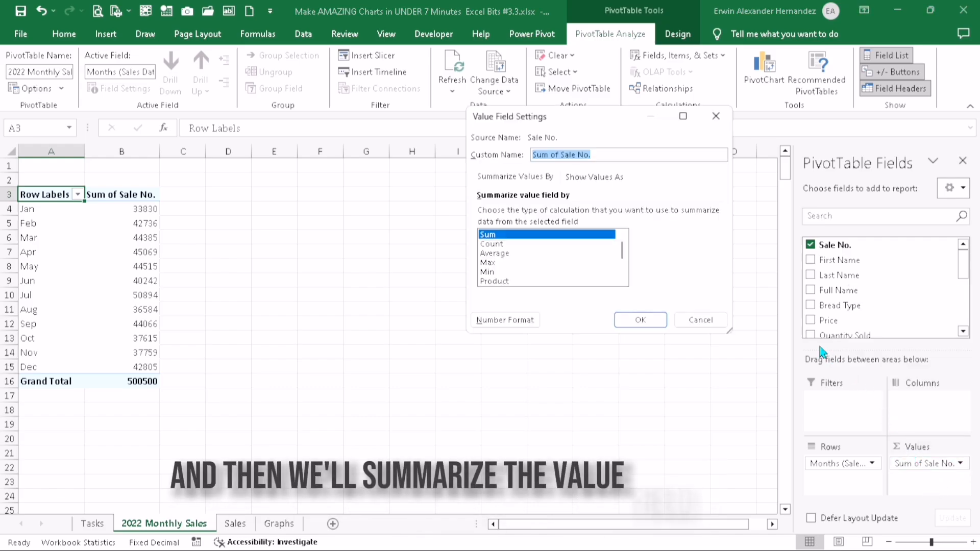
{"action": "left_click", "coordinate": [498, 245]}
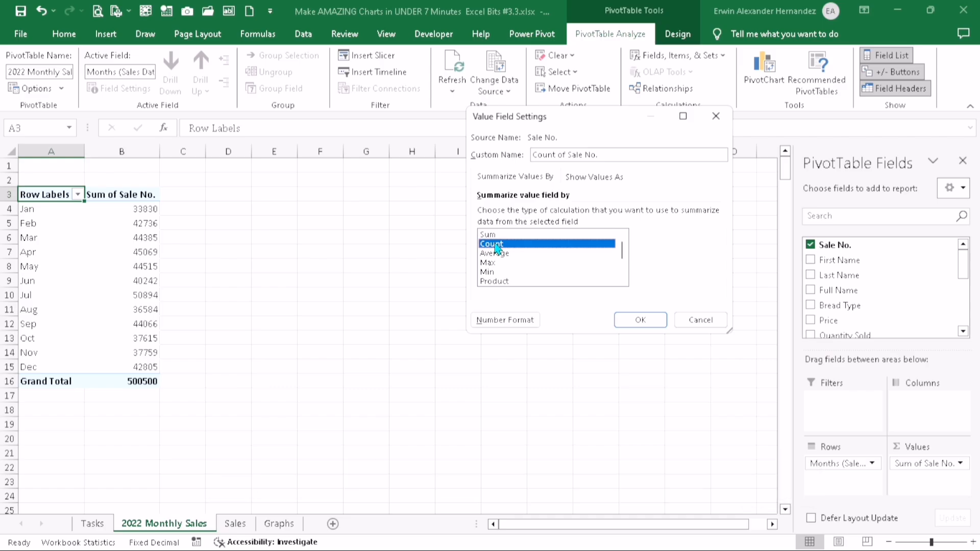
{"action": "left_click", "coordinate": [637, 320]}
{"action": "left_click", "coordinate": [127, 252]}
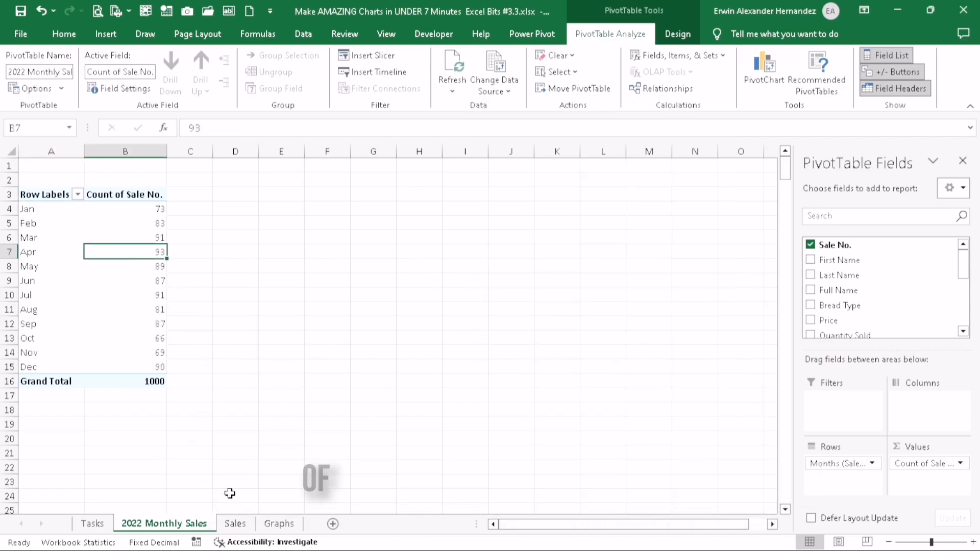
Examine the Sale No. entries in the Sales sheet's table, and return to the 2022 Monthly Sales sheet
{"action": "left_click", "coordinate": [236, 524]}
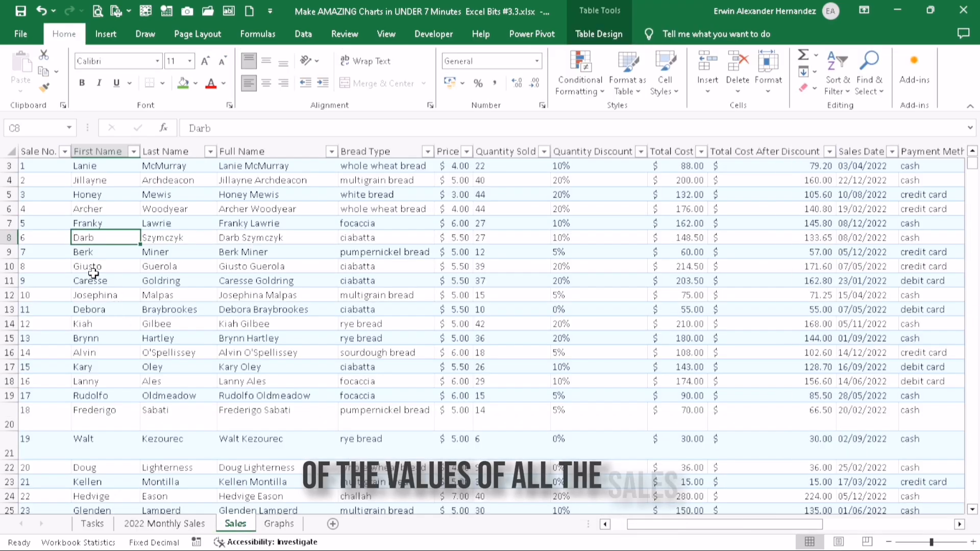
{"action": "scroll", "coordinate": [56, 243], "scroll_direction": "down", "scroll_amount": 9}
{"action": "scroll", "coordinate": [56, 243], "scroll_direction": "down", "scroll_amount": 14}
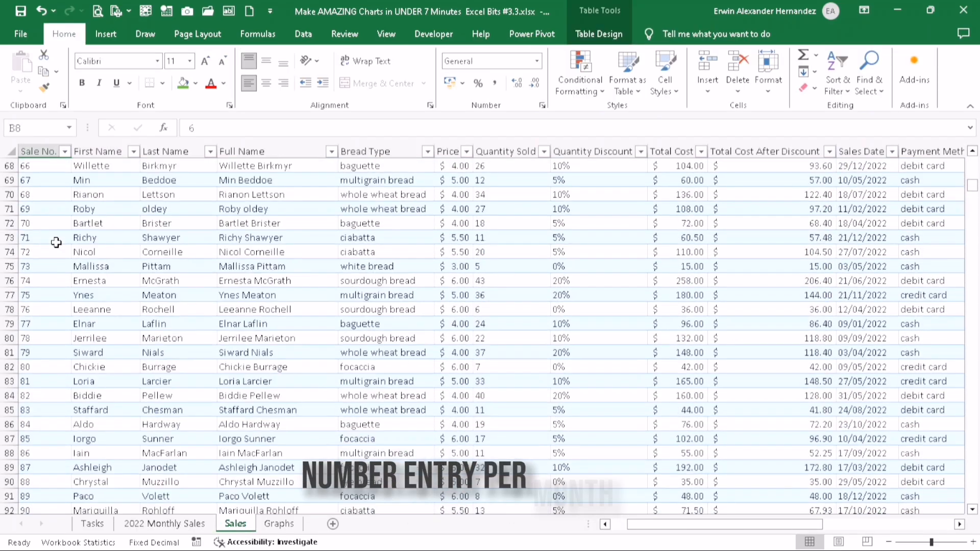
{"action": "scroll", "coordinate": [56, 240], "scroll_direction": "up", "scroll_amount": 20}
{"action": "scroll", "coordinate": [55, 237], "scroll_direction": "down", "scroll_amount": 1}
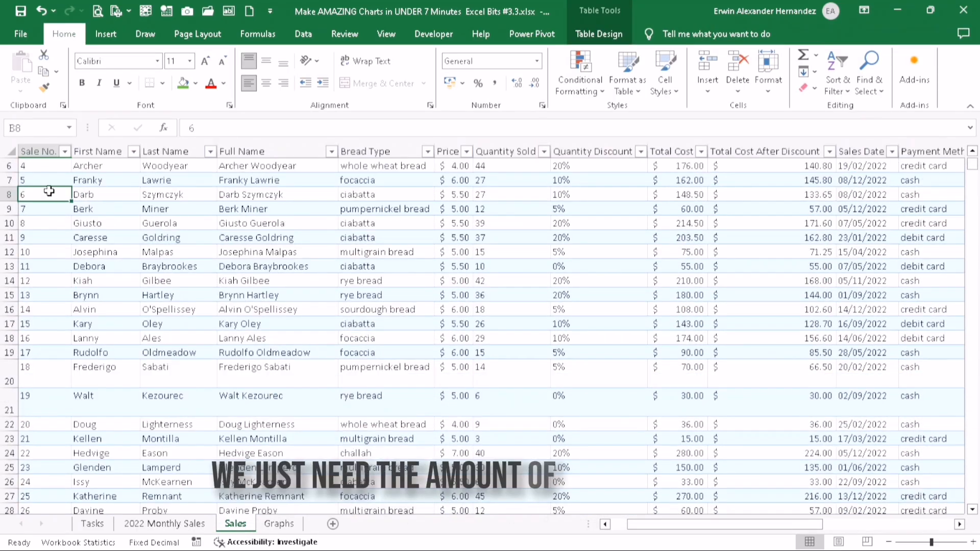
{"action": "scroll", "coordinate": [52, 204], "scroll_direction": "up", "scroll_amount": 2}
{"action": "left_click", "coordinate": [149, 524]}
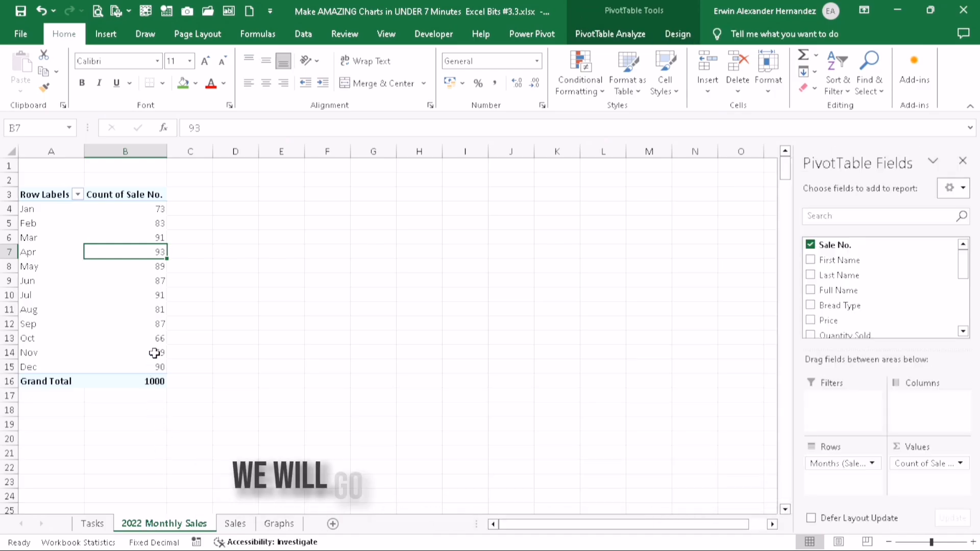
Insert a Line PivotChart based on the monthly sales PivotTable
{"action": "left_click", "coordinate": [613, 35]}
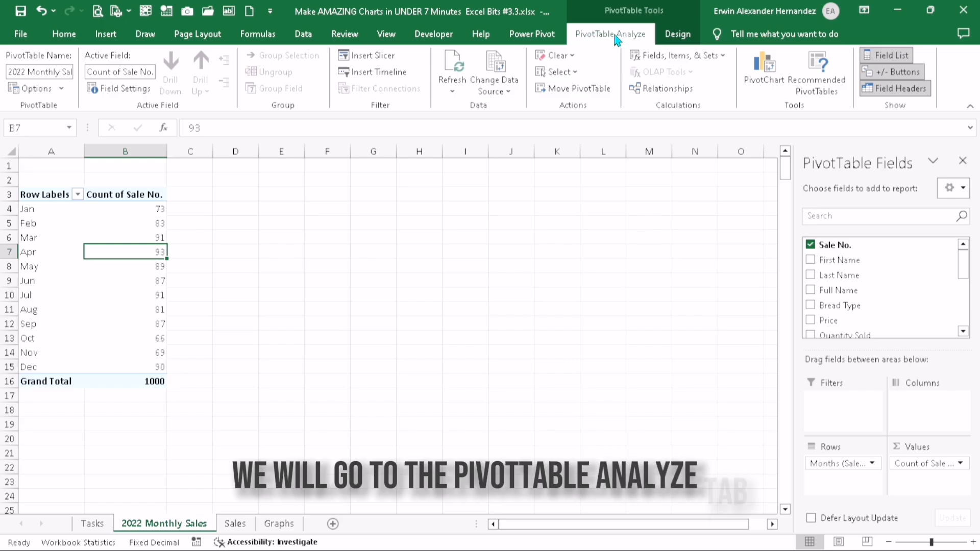
{"action": "left_click", "coordinate": [765, 71]}
{"action": "left_click", "coordinate": [304, 171]}
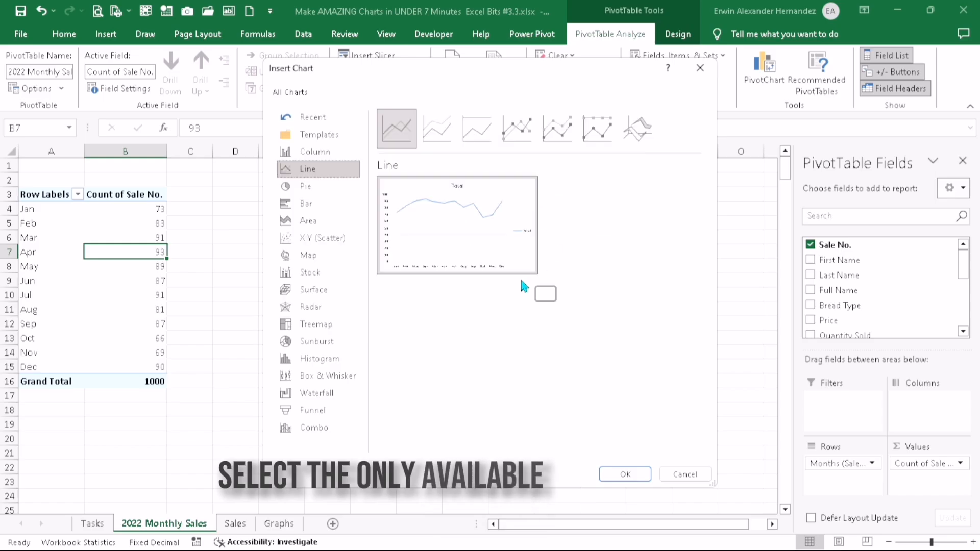
{"action": "mouse_move", "coordinate": [498, 238]}
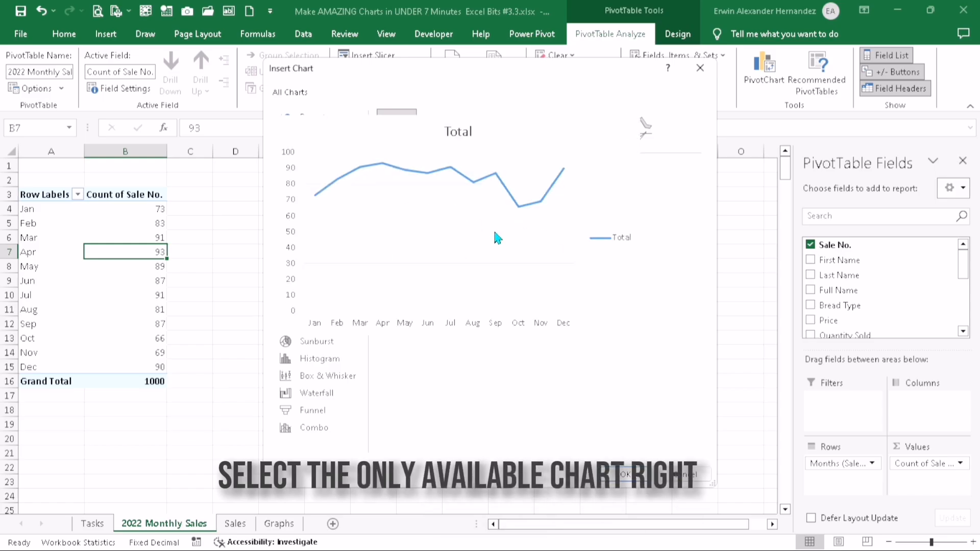
{"action": "left_click", "coordinate": [626, 476]}
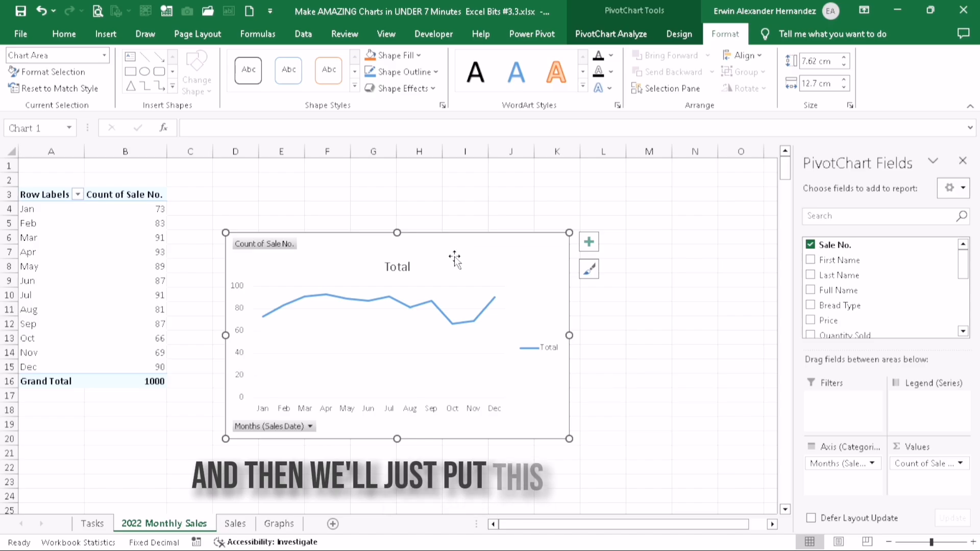
Move the line PivotChart from the 2022 Monthly Sales sheet to cell B2 of the Graphs sheet
{"action": "key", "text": "ctrl+x"}
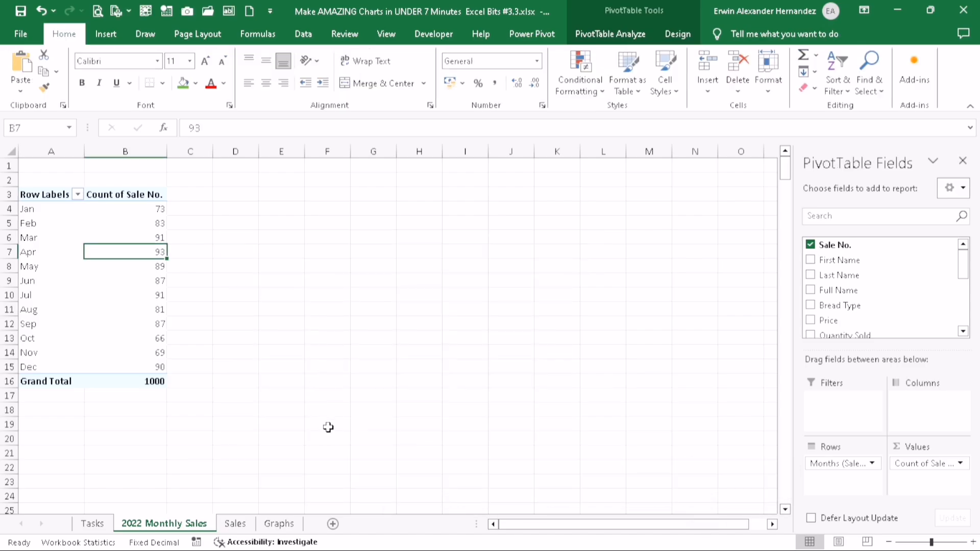
{"action": "left_click", "coordinate": [279, 524]}
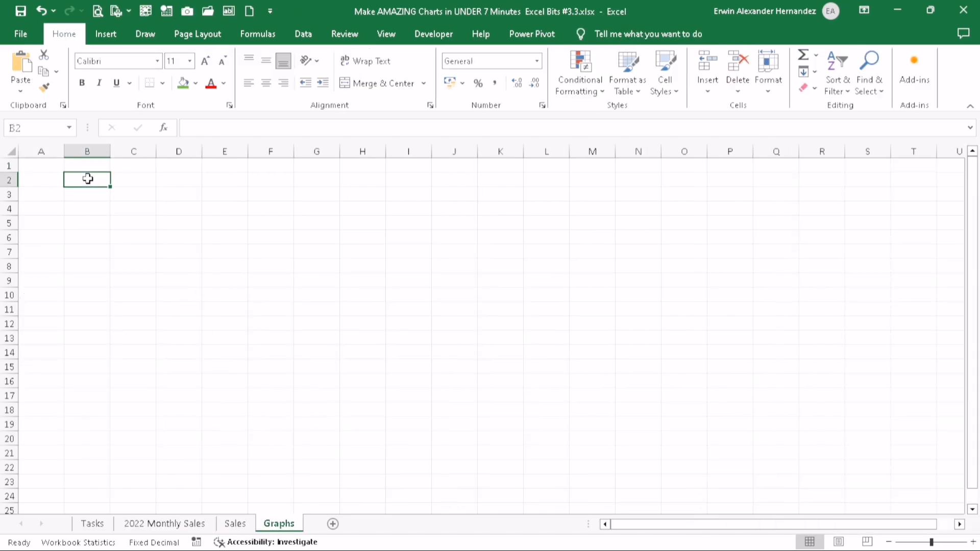
{"action": "key", "text": "ctrl+v"}
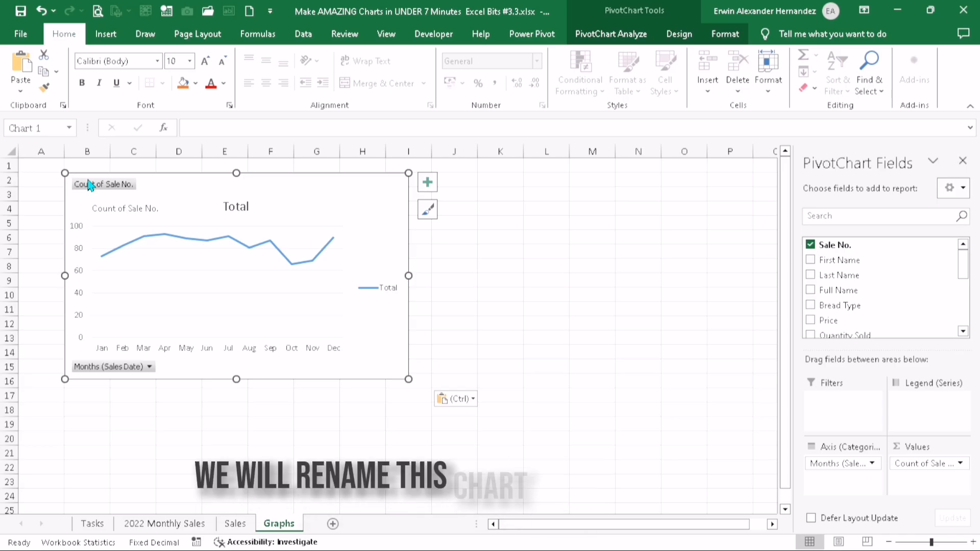
Change the line chart's title to 2022 Monthly Sales
{"action": "double_click", "coordinate": [228, 209]}
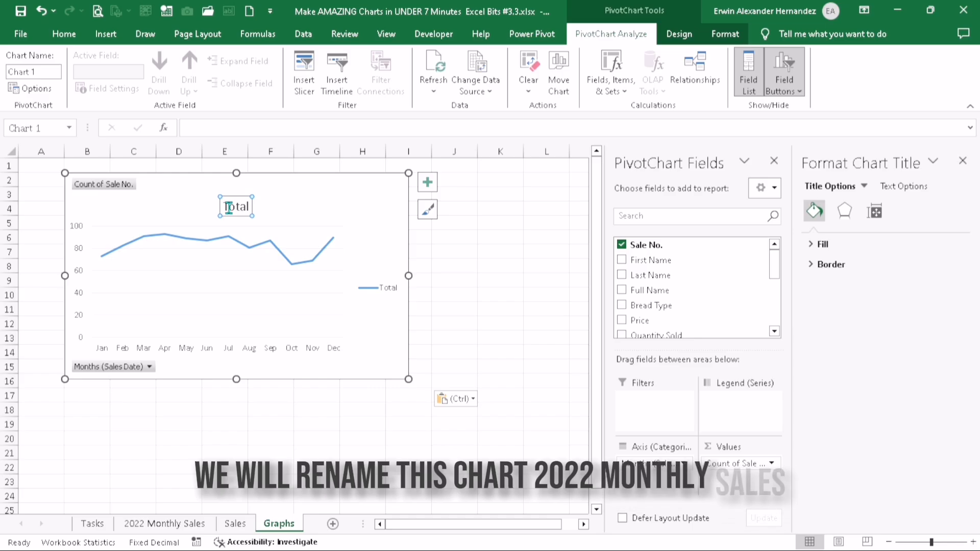
{"action": "double_click", "coordinate": [238, 205]}
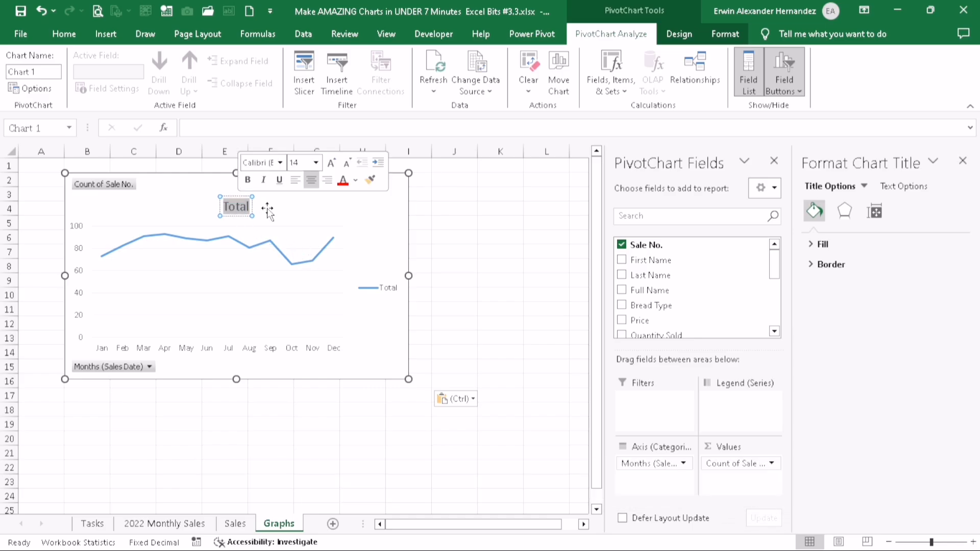
{"action": "type", "text": "2022 Monthly Sales"}
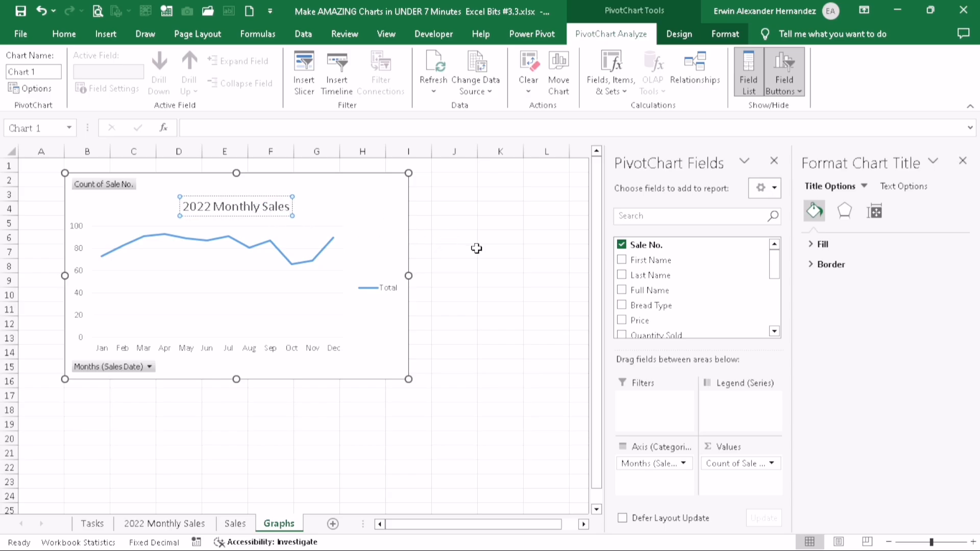
{"action": "left_click", "coordinate": [477, 249]}
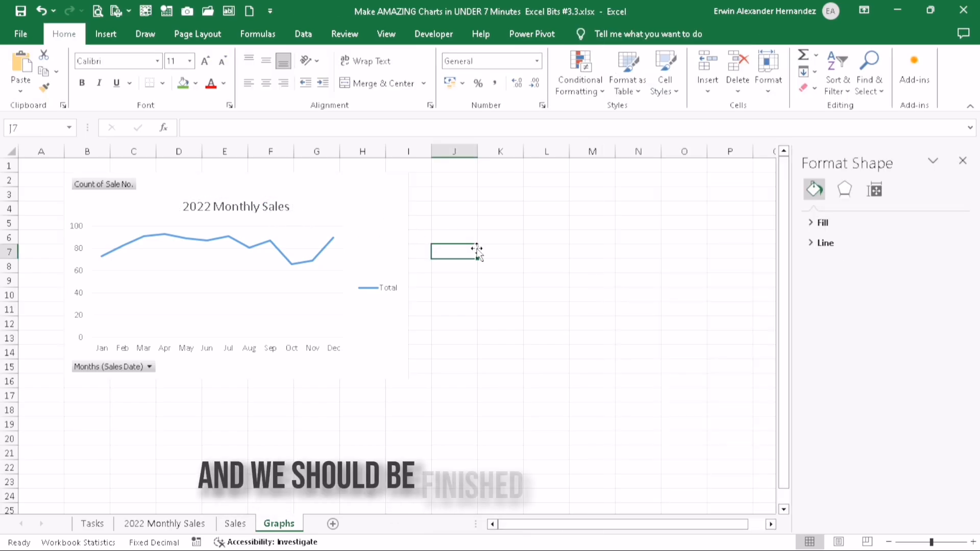
Hide the 2022 Monthly Sales worksheet
{"action": "left_click", "coordinate": [163, 524]}
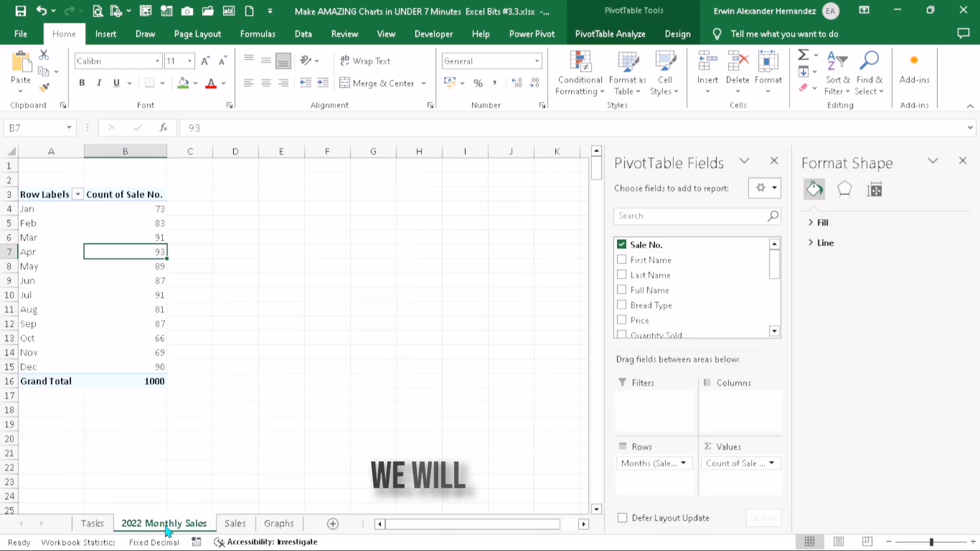
{"action": "right_click", "coordinate": [168, 523]}
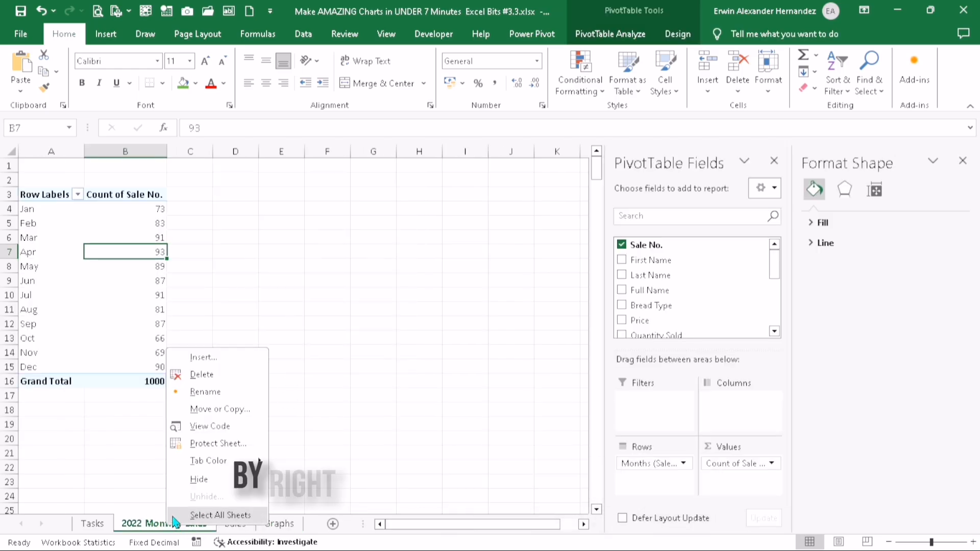
{"action": "left_click", "coordinate": [199, 480]}
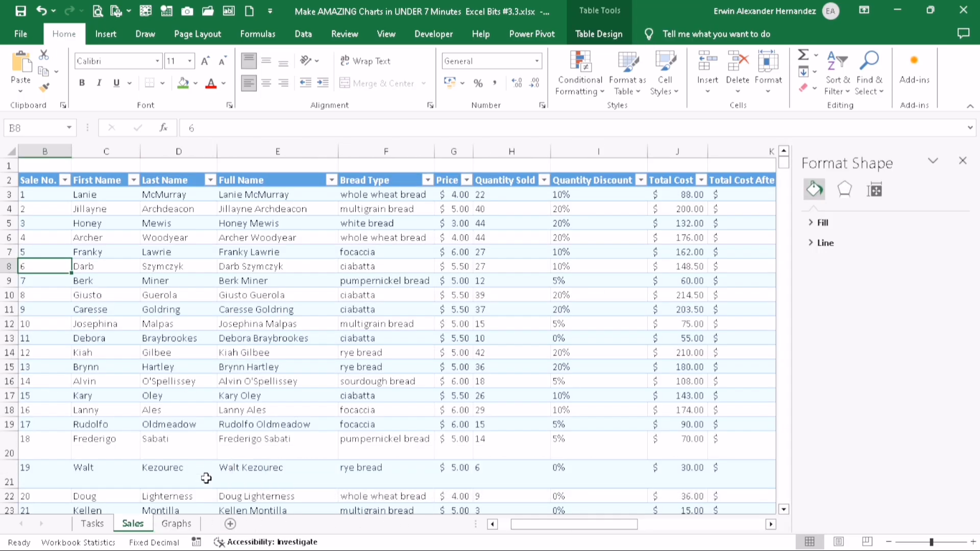
Turn the status cell of task 2 green in the Tasks sheet
{"action": "left_click", "coordinate": [92, 523]}
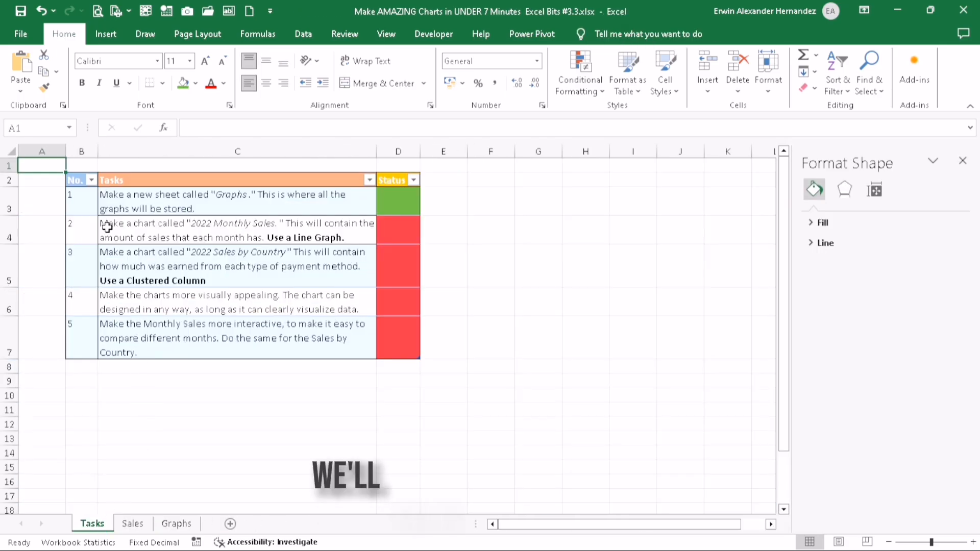
{"action": "left_click", "coordinate": [314, 231]}
{"action": "left_click", "coordinate": [386, 233]}
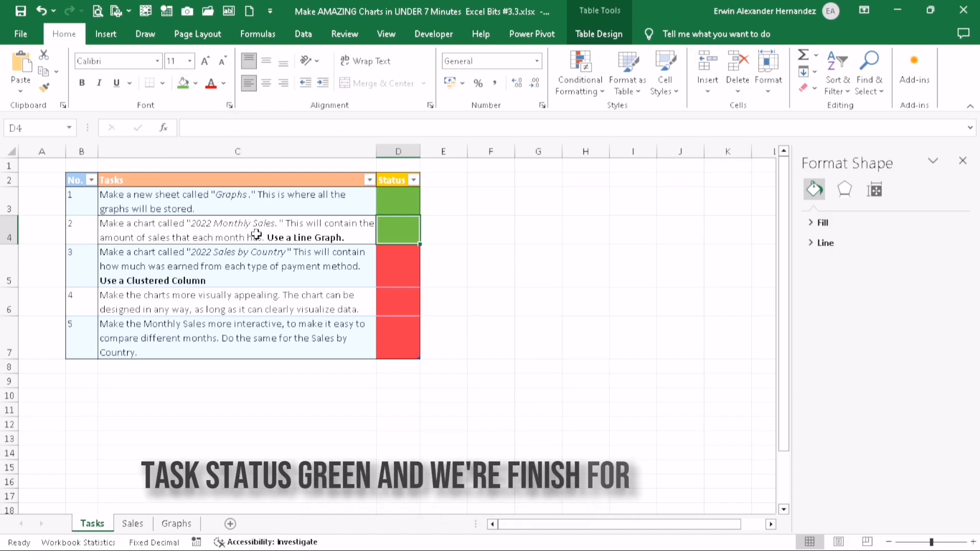
Summarize Sales_Table from the Sales sheet with a PivotTable placed on a new worksheet
{"action": "left_click", "coordinate": [227, 271]}
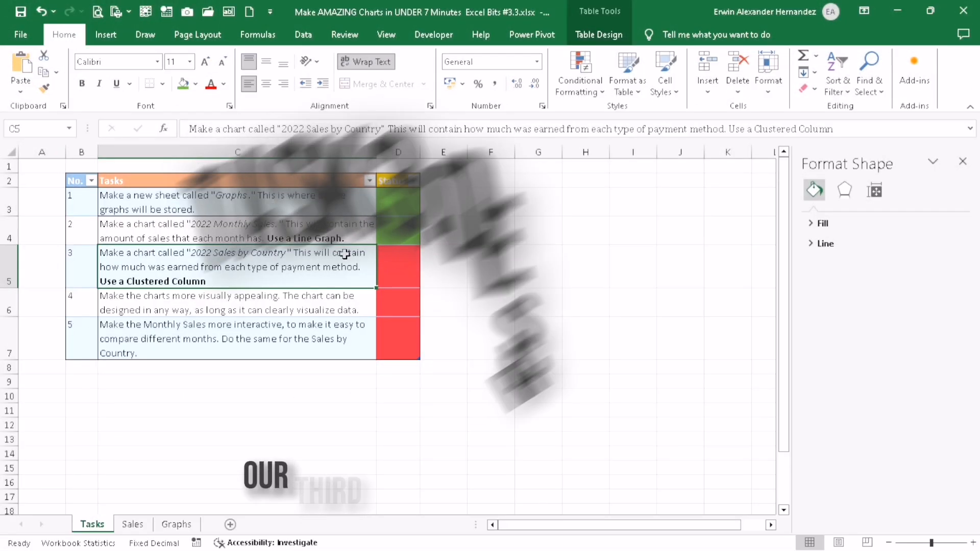
{"action": "left_click", "coordinate": [315, 228]}
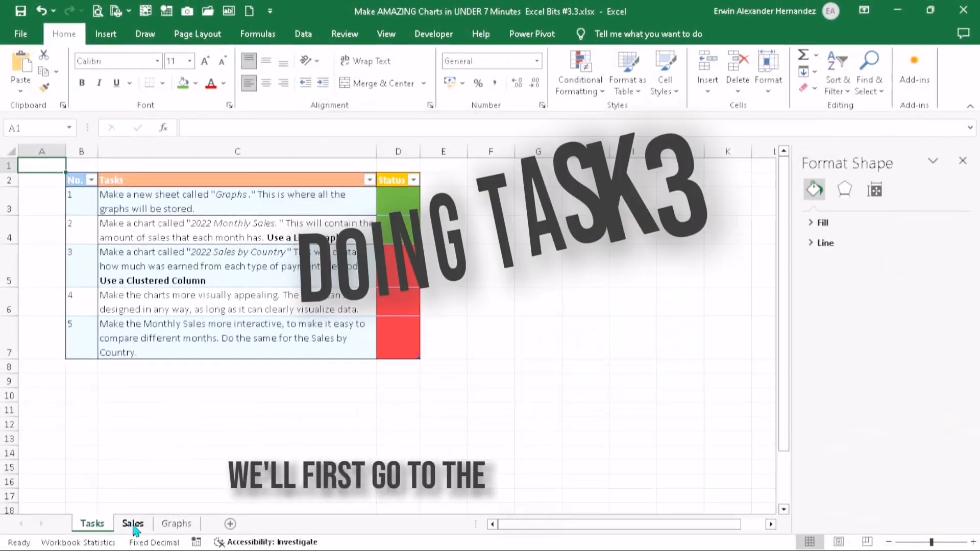
{"action": "left_click", "coordinate": [134, 526]}
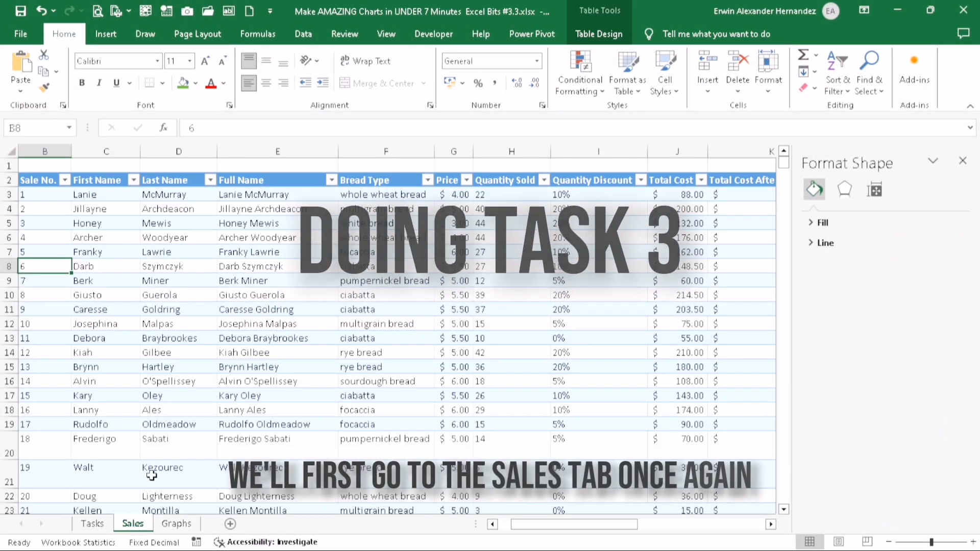
{"action": "left_click", "coordinate": [191, 314]}
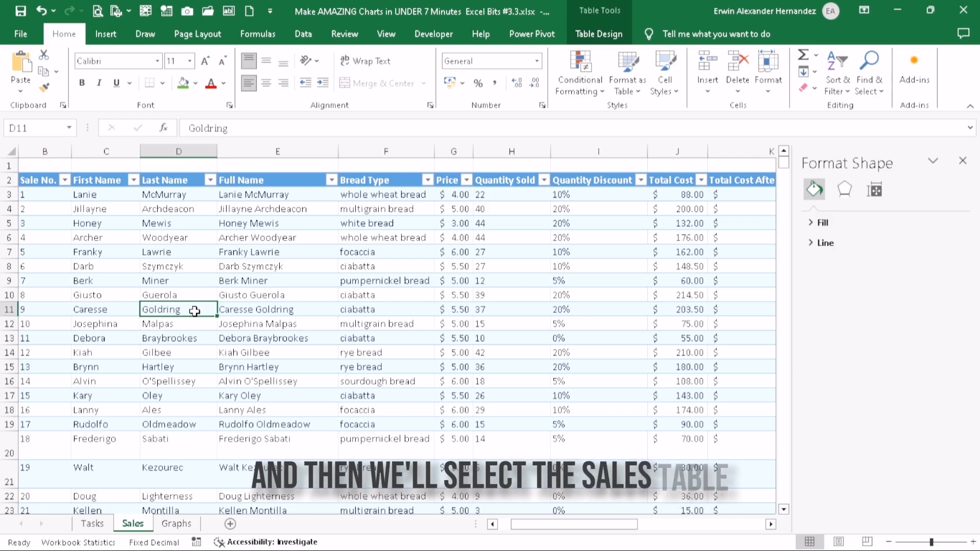
{"action": "left_click", "coordinate": [592, 32]}
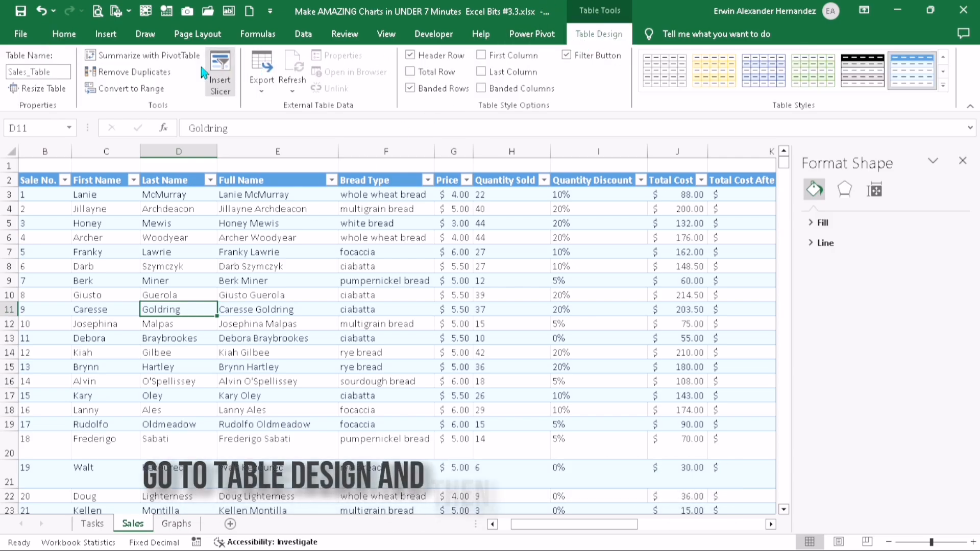
{"action": "left_click", "coordinate": [149, 61]}
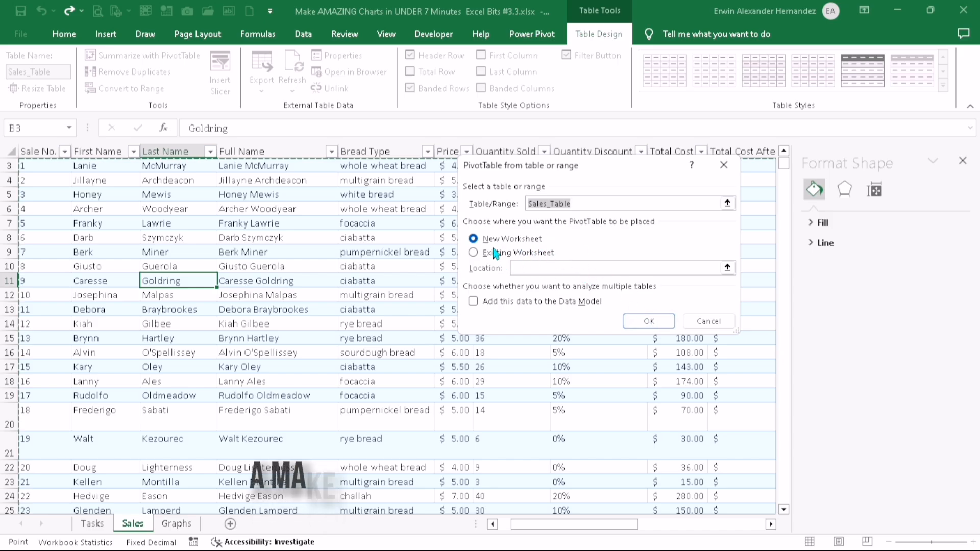
{"action": "left_click", "coordinate": [646, 319]}
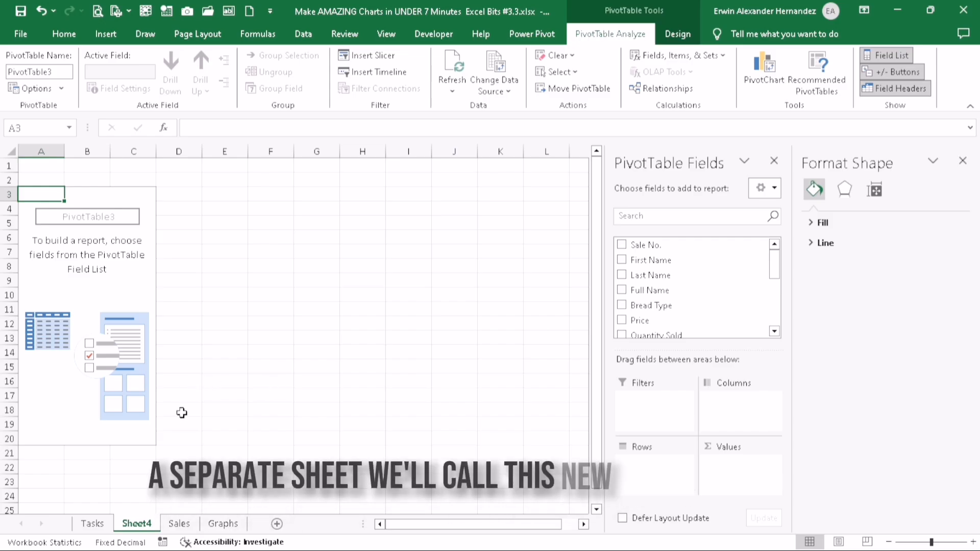
Rename the new PivotTable worksheet as 2022 Sales by Country
{"action": "double_click", "coordinate": [146, 524]}
{"action": "type", "text": "2"}
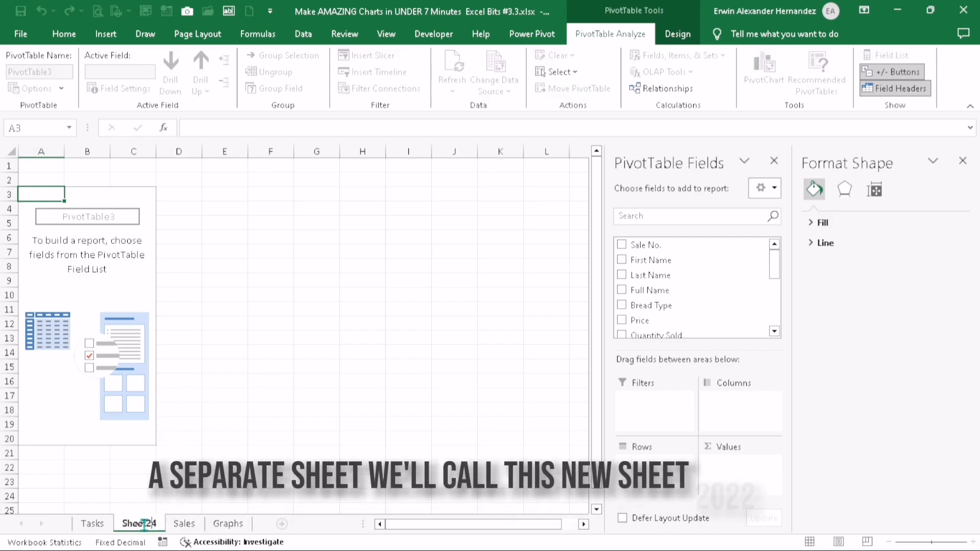
{"action": "type", "text": "022"}
{"action": "key", "text": "BackSpace"}
{"action": "key", "text": "BackSpace"}
{"action": "key", "text": "BackSpace"}
{"action": "key", "text": "BackSpace"}
{"action": "key", "text": "BackSpace"}
{"action": "key", "text": "BackSpace"}
{"action": "key", "text": "BackSpace"}
{"action": "key", "text": "BackSpace"}
{"action": "key", "text": "BackSpace"}
{"action": "key", "text": "BackSpace"}
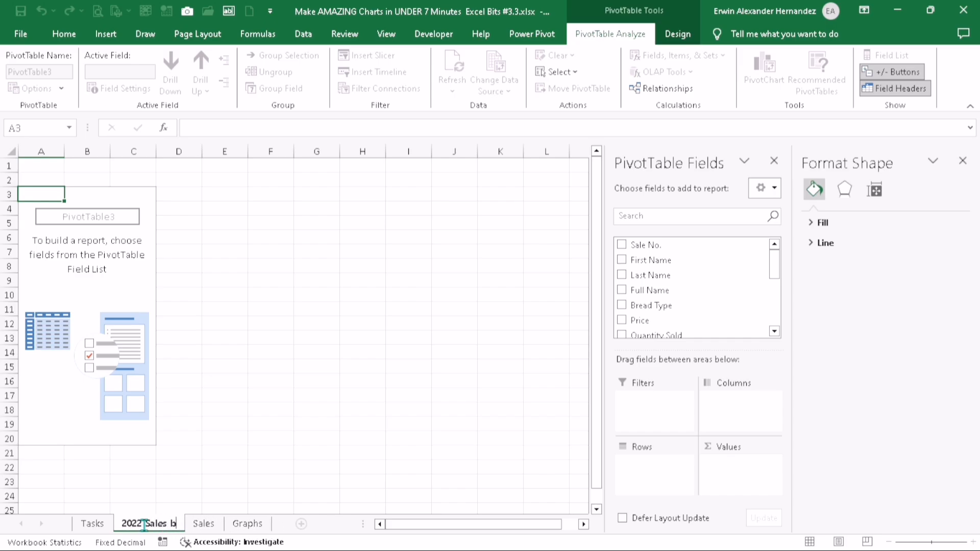
{"action": "key", "text": "BackSpace"}
{"action": "key", "text": "BackSpace"}
{"action": "key", "text": "BackSpace"}
{"action": "key", "text": "BackSpace"}
{"action": "key", "text": "BackSpace"}
{"action": "key", "text": "BackSpace"}
{"action": "type", "text": "ountry"}
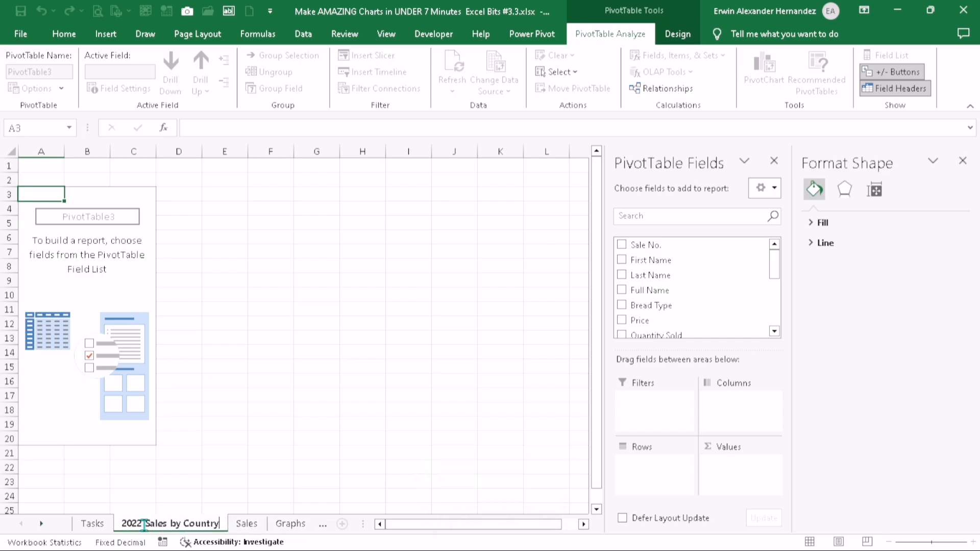
{"action": "key", "text": "Return"}
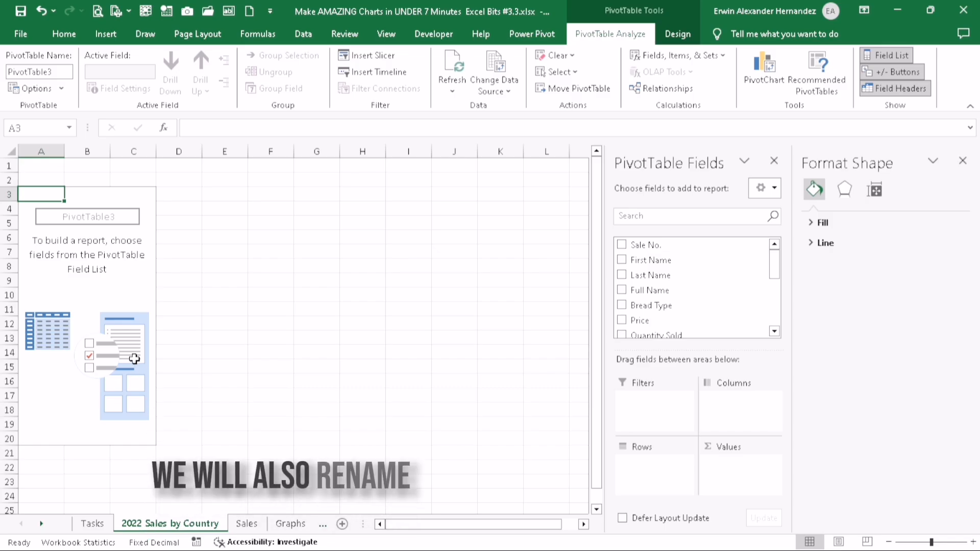
Name the new, empty PivotTable itself 2022 Sales by Country
{"action": "left_click", "coordinate": [119, 327]}
{"action": "left_click", "coordinate": [43, 72]}
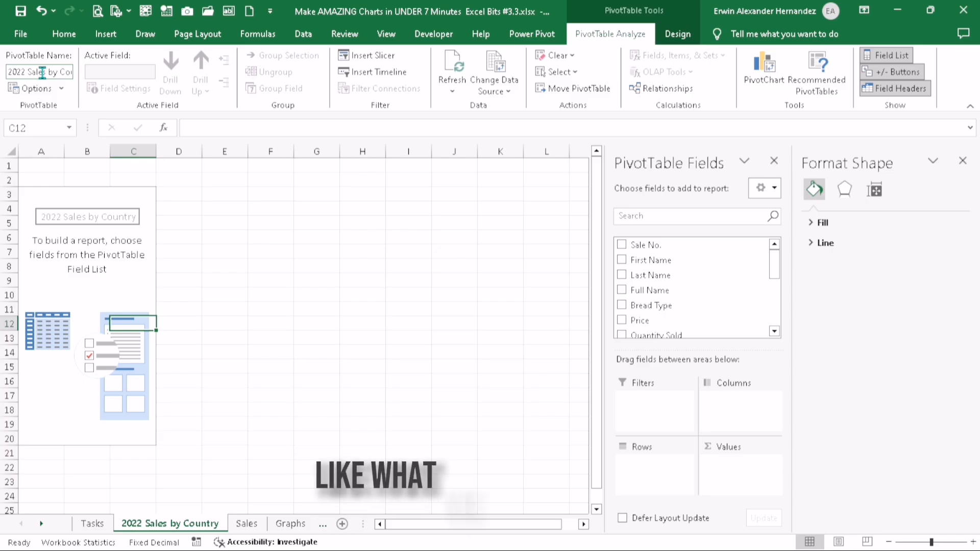
{"action": "left_click", "coordinate": [98, 223]}
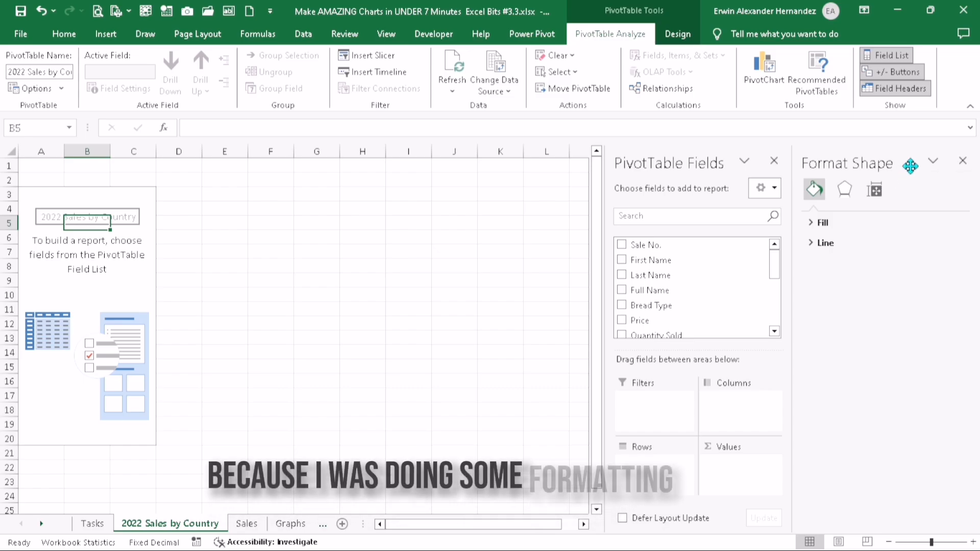
Close the Format Shape pane and add the Country field to the rows of the 2022 Sales by Country PivotTable
{"action": "left_click", "coordinate": [963, 163]}
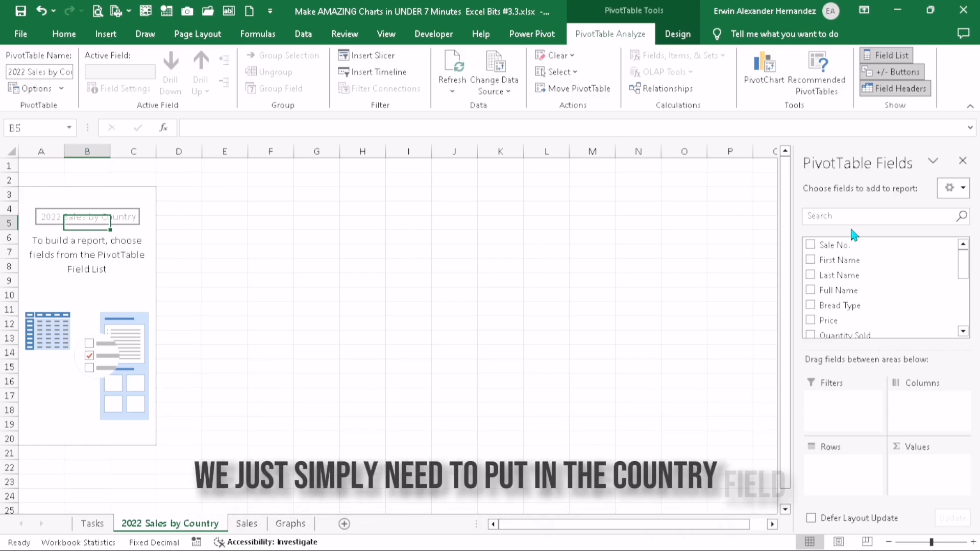
{"action": "scroll", "coordinate": [856, 311], "scroll_direction": "down", "scroll_amount": 2}
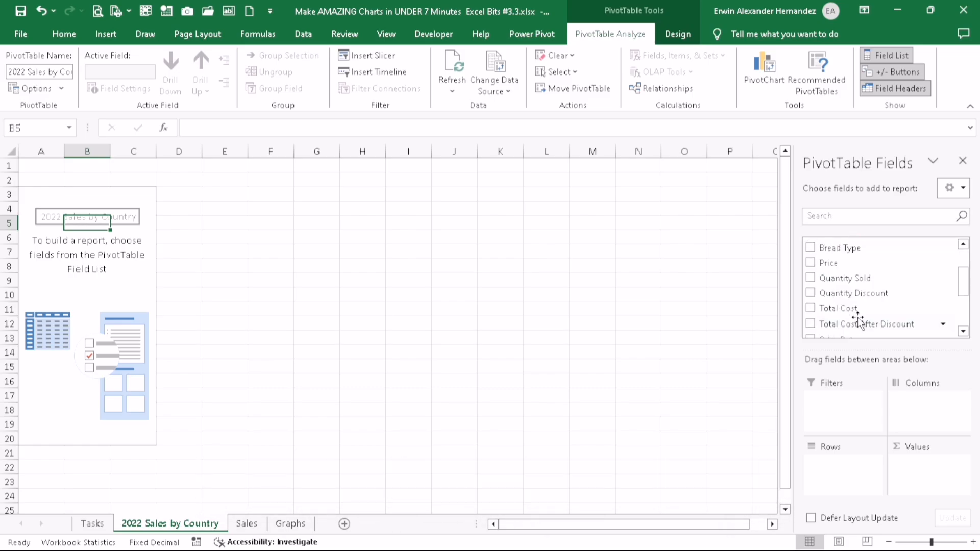
{"action": "scroll", "coordinate": [868, 286], "scroll_direction": "down", "scroll_amount": 2}
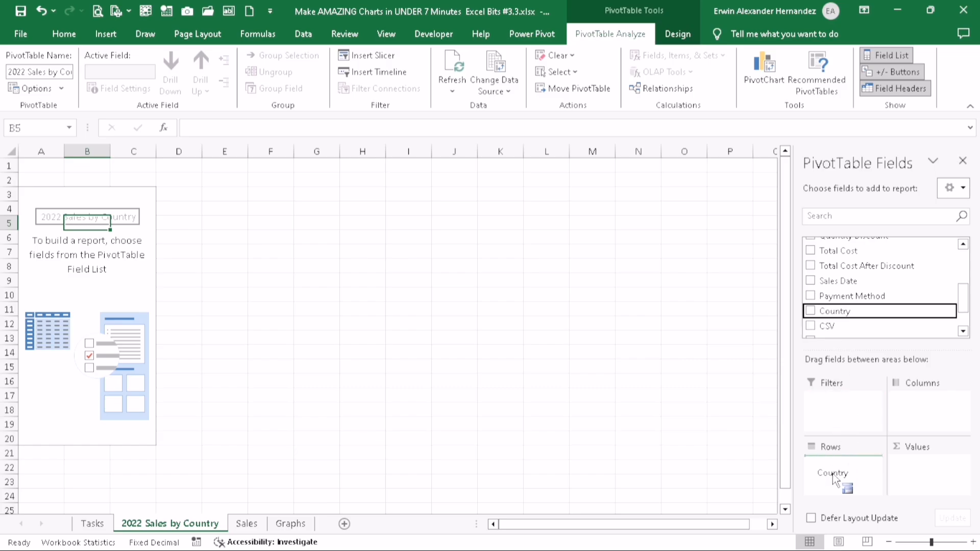
{"action": "left_click_drag", "start_coordinate": [833, 479], "coordinate": [835, 479]}
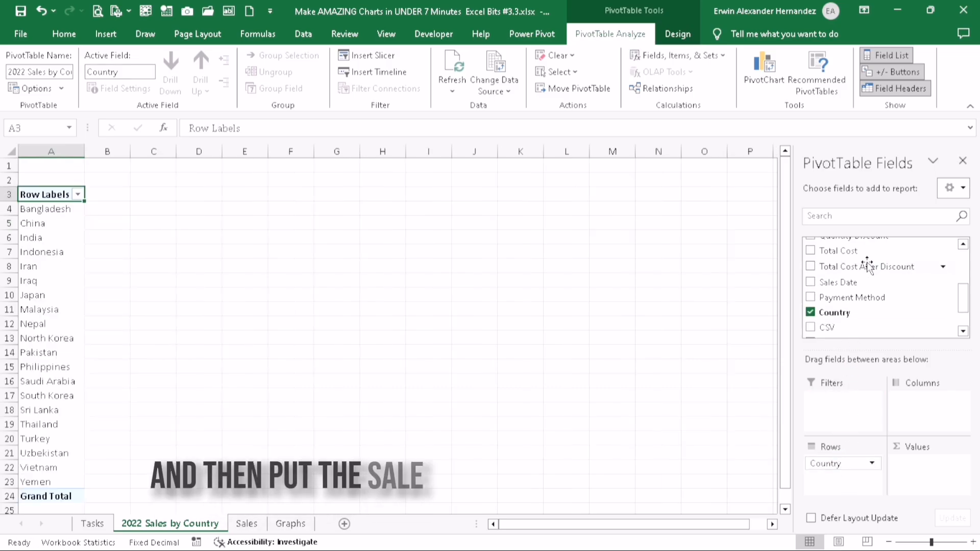
Add Sale No. to the PivotTable values and summarize it by Count
{"action": "scroll", "coordinate": [872, 268], "scroll_direction": "up", "scroll_amount": 4}
{"action": "left_click_drag", "start_coordinate": [848, 245], "coordinate": [912, 482]}
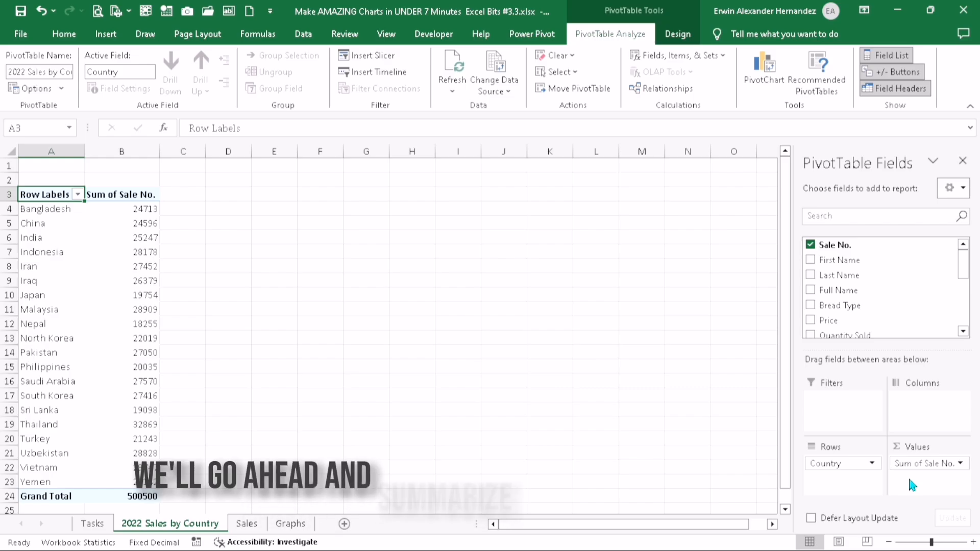
{"action": "left_click", "coordinate": [960, 464]}
{"action": "left_click", "coordinate": [901, 444]}
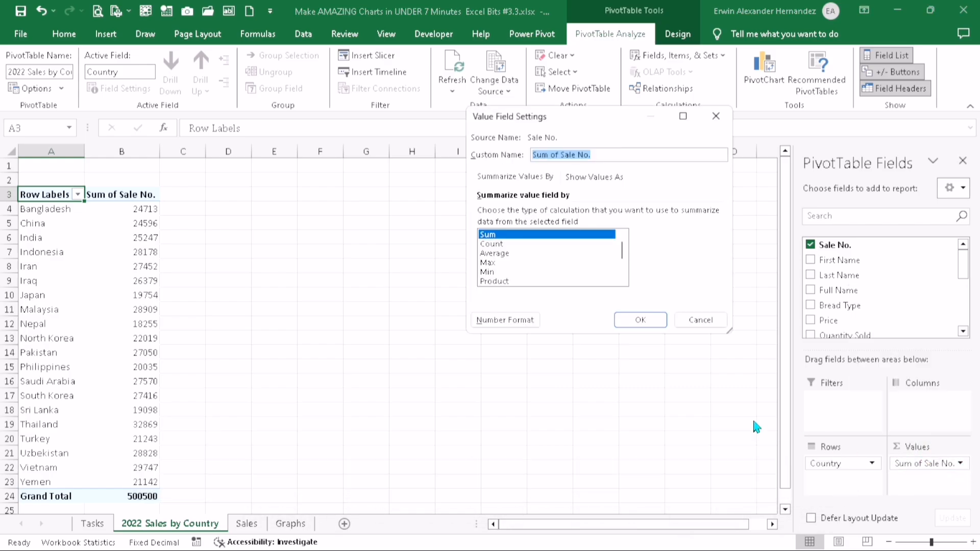
{"action": "left_click", "coordinate": [509, 244]}
{"action": "left_click", "coordinate": [641, 320]}
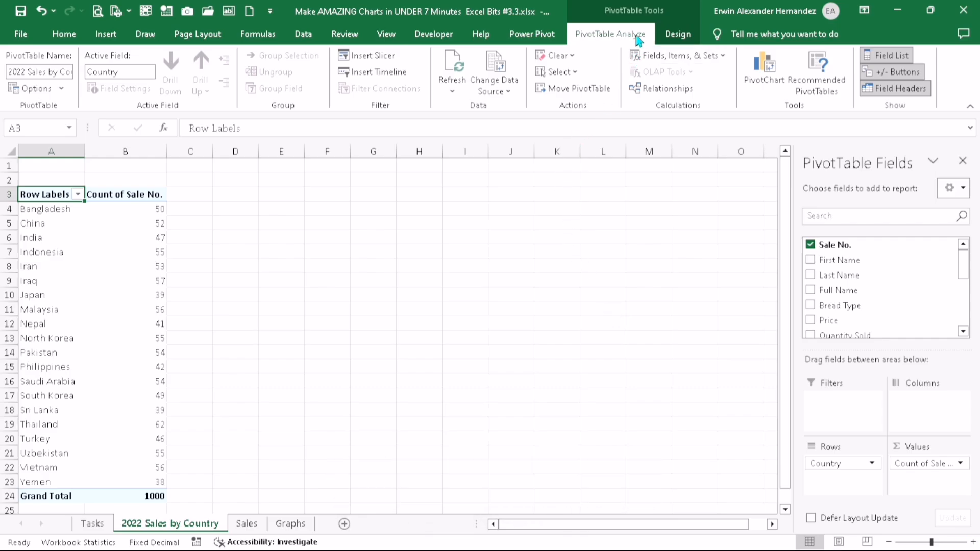
Insert a Clustered Column PivotChart from the PivotTable and title it 2022 Sales by Country
{"action": "left_click", "coordinate": [747, 89]}
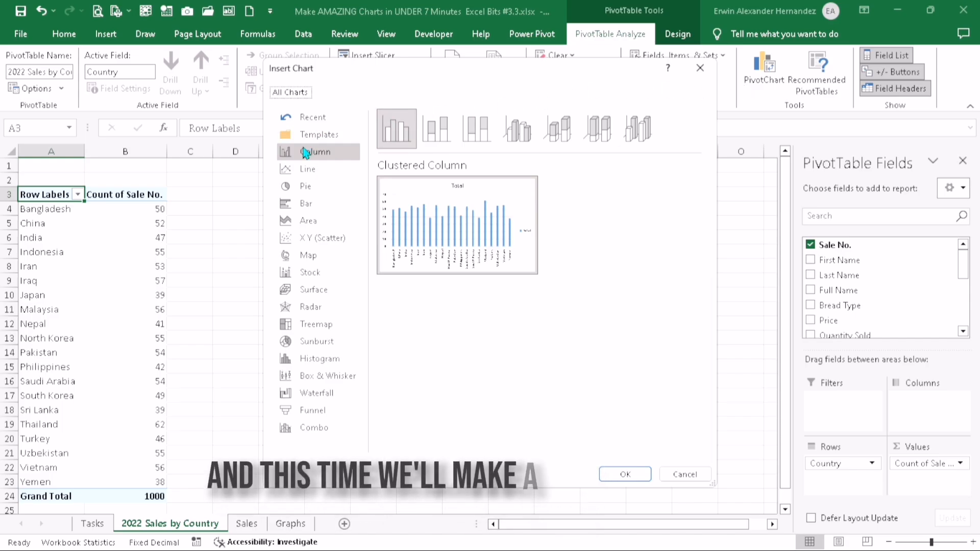
{"action": "mouse_move", "coordinate": [431, 200]}
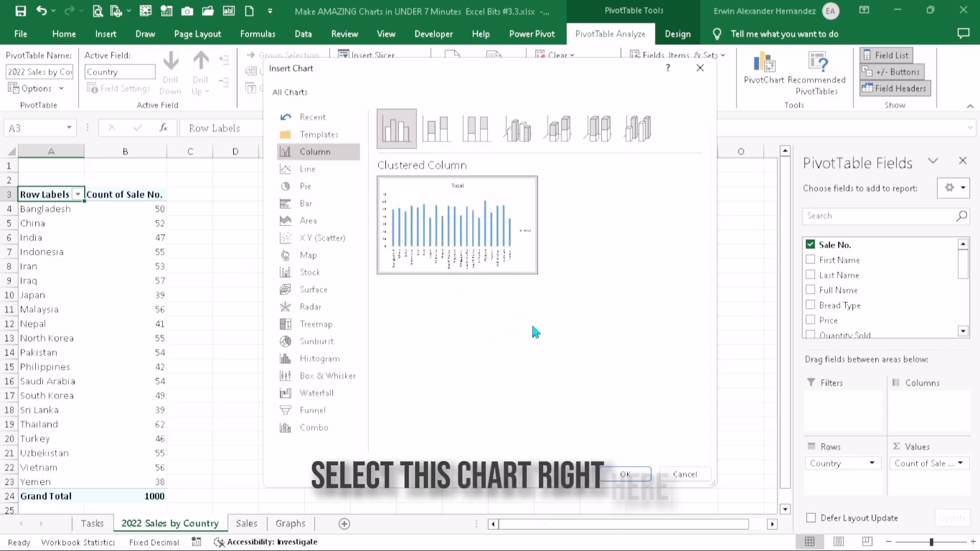
{"action": "left_click", "coordinate": [625, 475]}
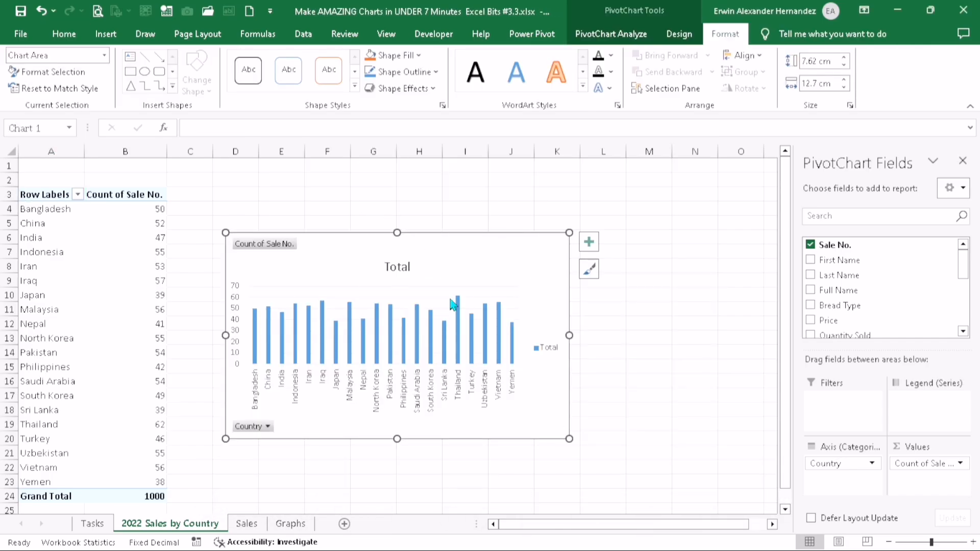
{"action": "double_click", "coordinate": [388, 269]}
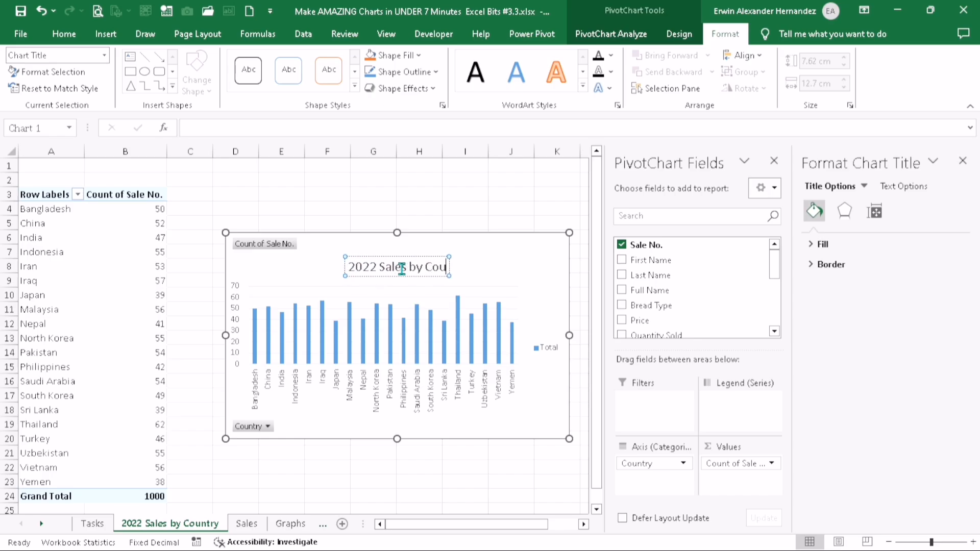
{"action": "left_click", "coordinate": [457, 194]}
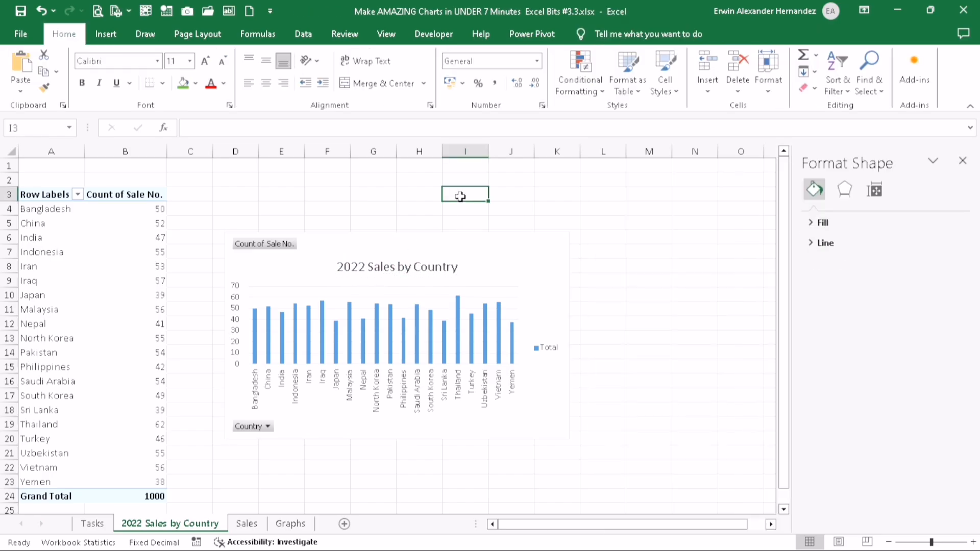
Transfer the 2022 Sales by Country chart to the Graphs sheet, placing it at cell B17
{"action": "left_click", "coordinate": [500, 247]}
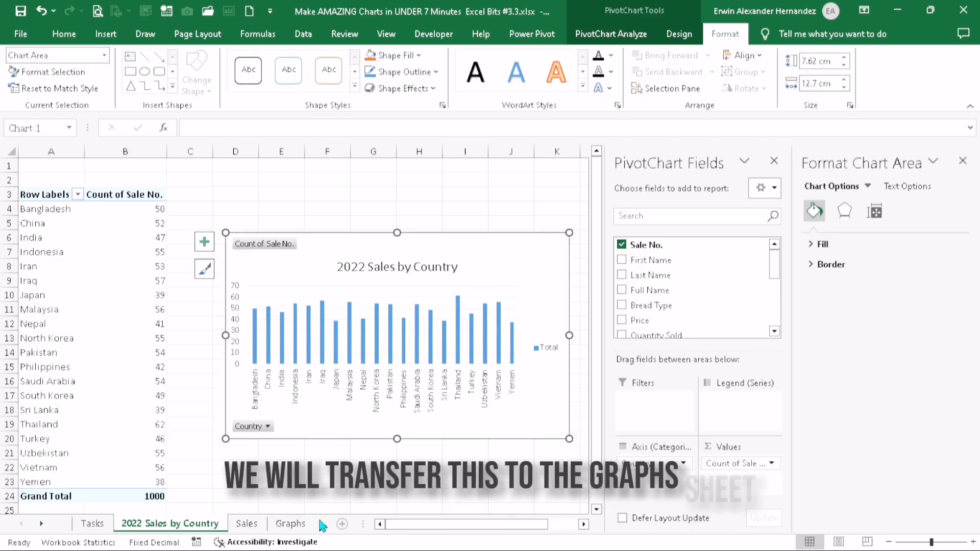
{"action": "left_click", "coordinate": [297, 527]}
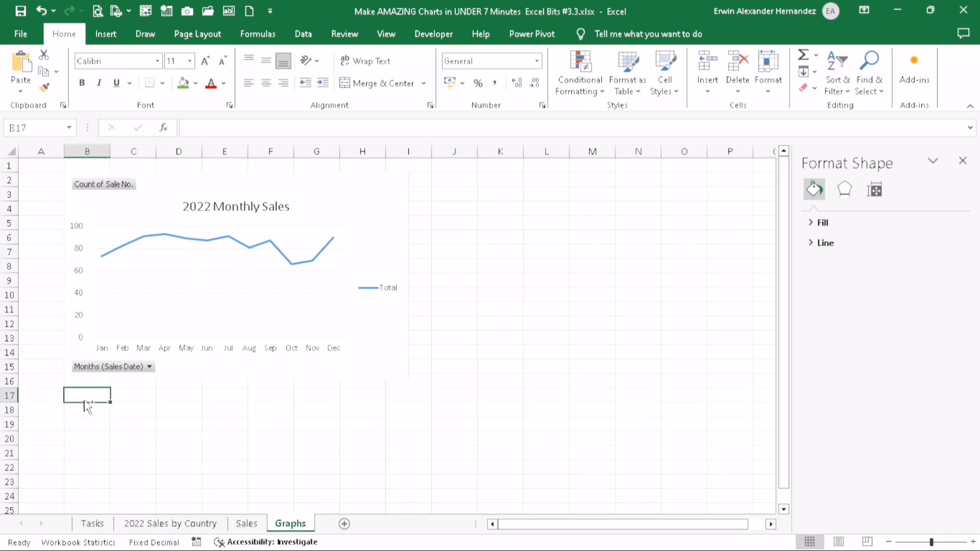
{"action": "key", "text": "ctrl+v"}
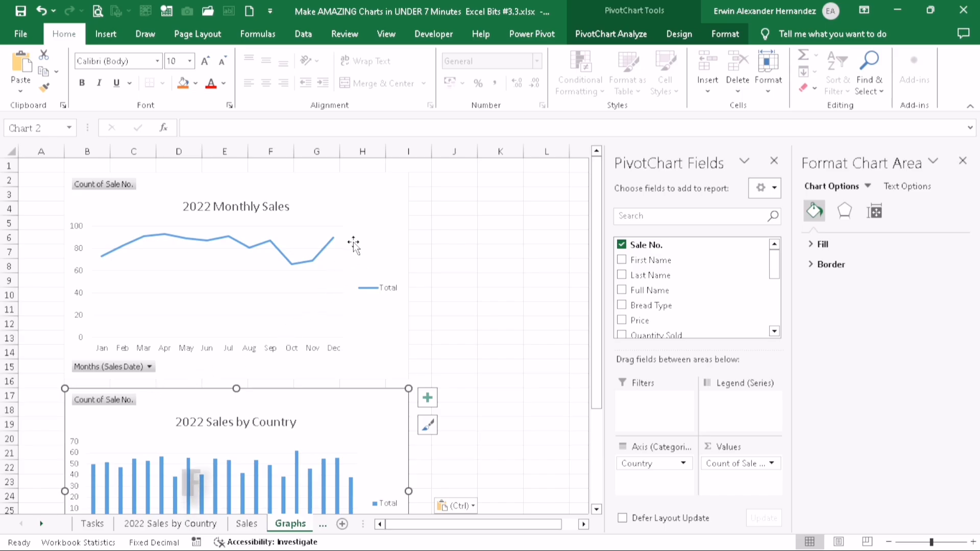
Cut the 2022 Monthly Sales chart on the Graphs sheet and paste it at cell B2
{"action": "left_click", "coordinate": [378, 198]}
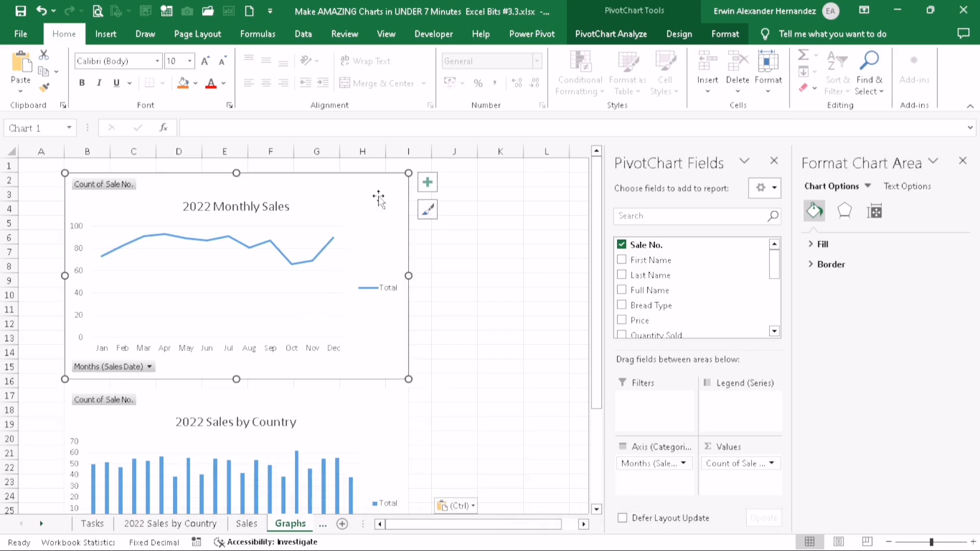
{"action": "key", "text": "ctrl+x"}
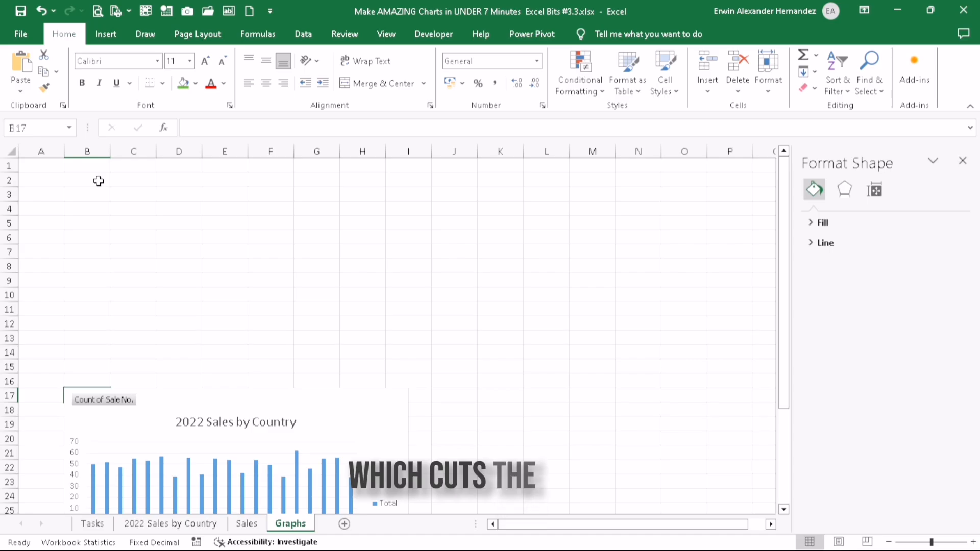
{"action": "left_click", "coordinate": [99, 182]}
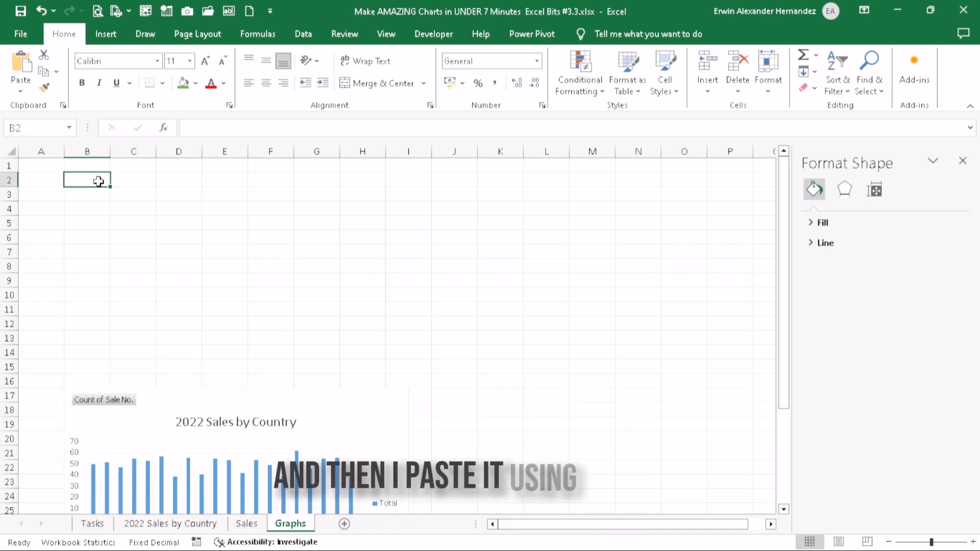
{"action": "key", "text": "ctrl+v"}
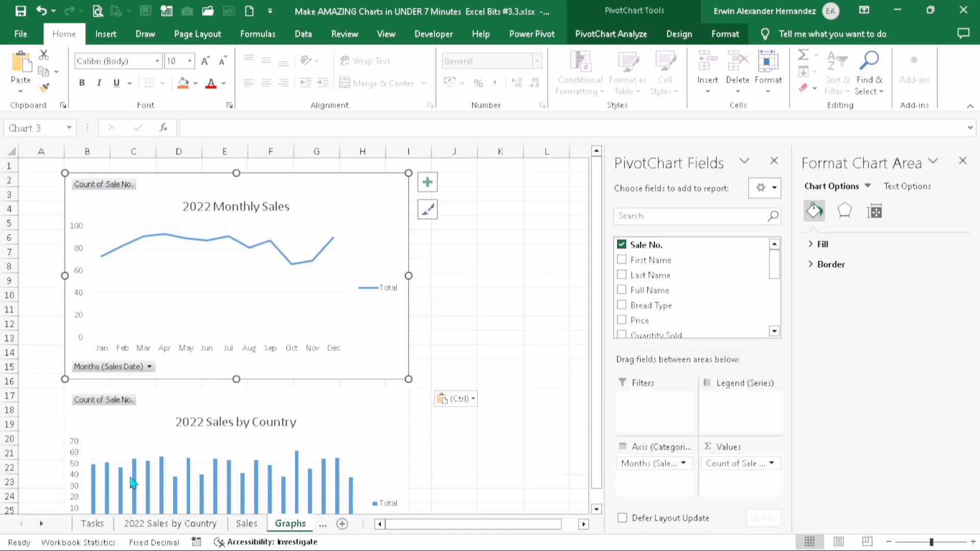
Turn the status cell of task 3 green in the Tasks sheet and close the Format Shape pane
{"action": "left_click", "coordinate": [91, 524]}
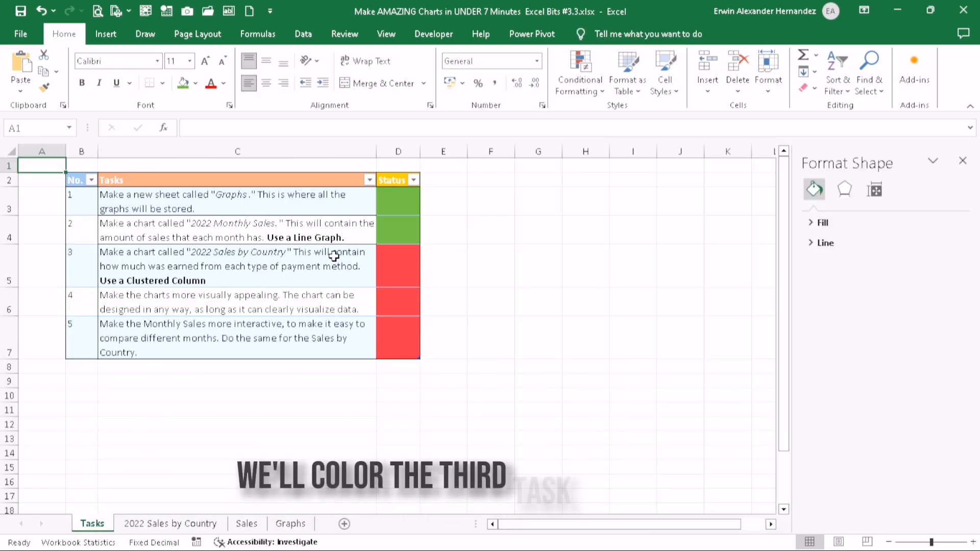
{"action": "left_click", "coordinate": [415, 270]}
{"action": "left_click", "coordinate": [183, 84]}
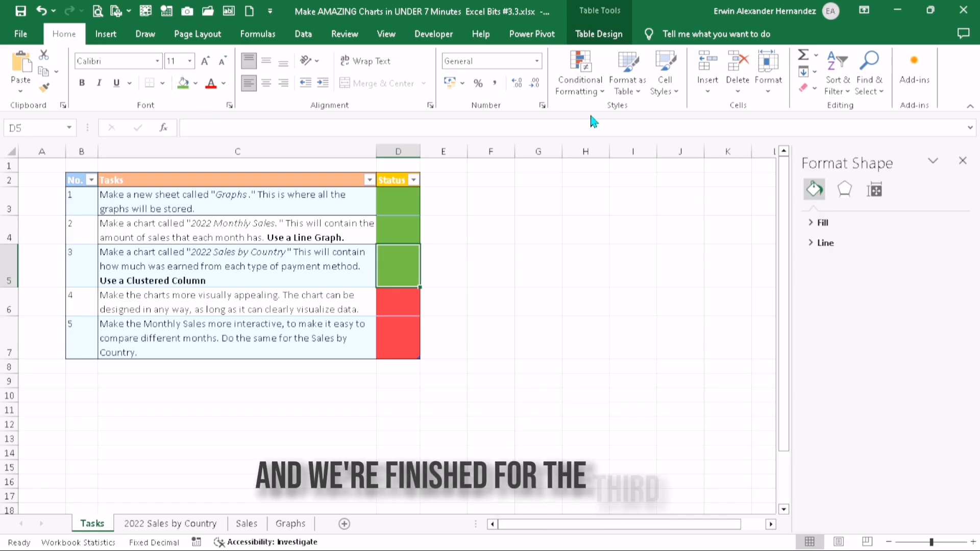
{"action": "left_click", "coordinate": [962, 161]}
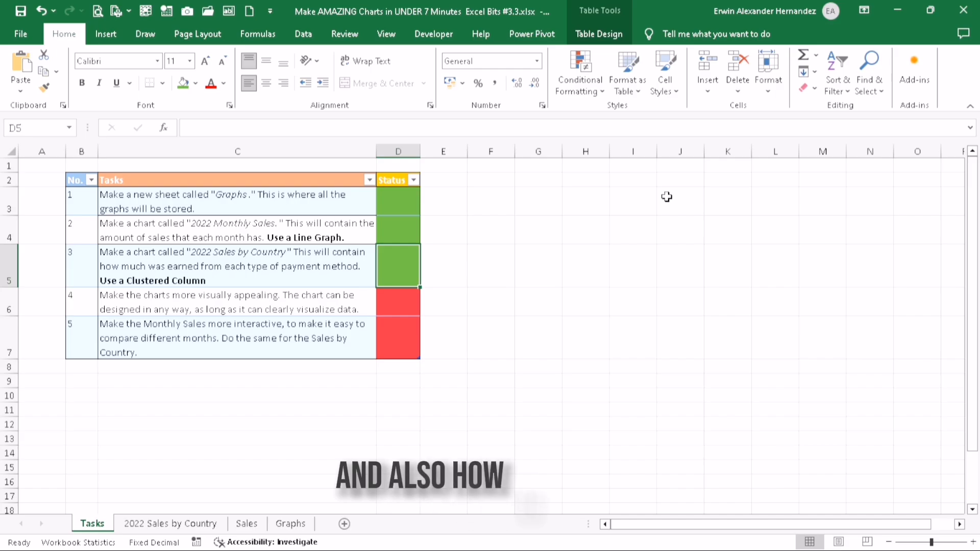
{"action": "left_click", "coordinate": [50, 166]}
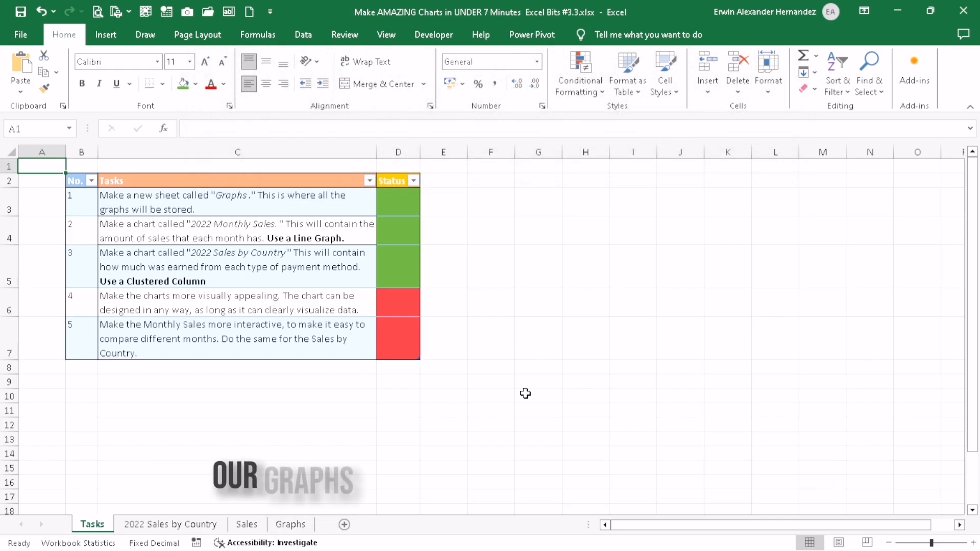
Turn on Snap to Grid for the charts on the Graphs sheet
{"action": "left_click", "coordinate": [323, 309]}
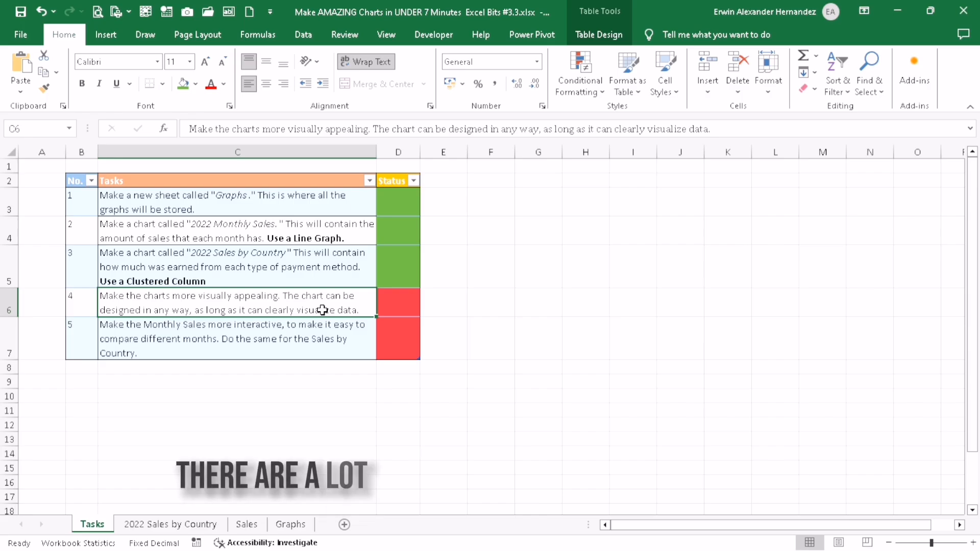
{"action": "left_click", "coordinate": [284, 524]}
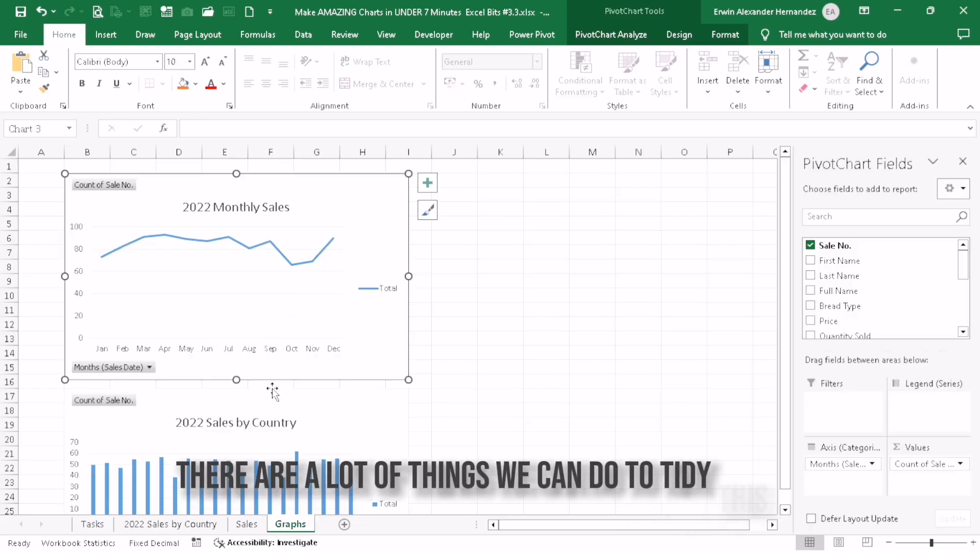
{"action": "left_click", "coordinate": [303, 427]}
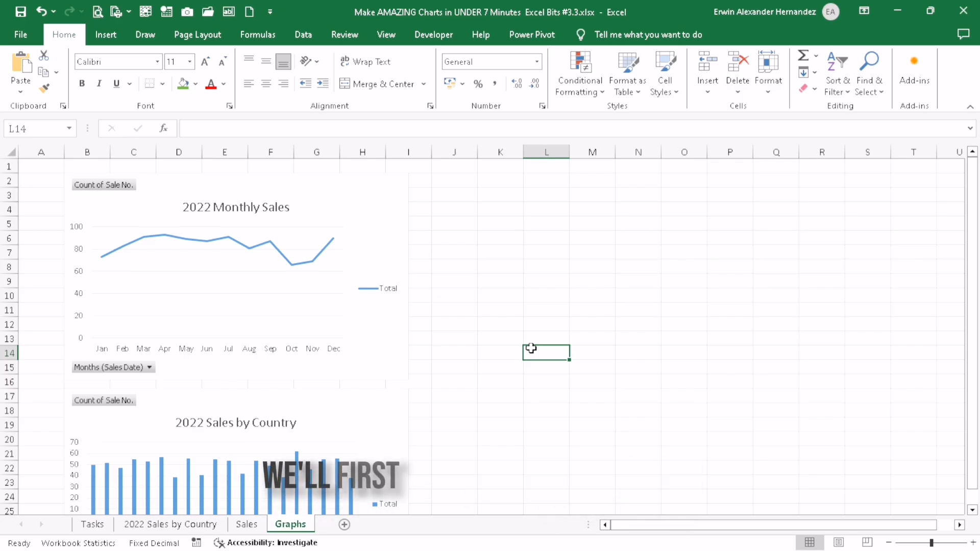
{"action": "left_click", "coordinate": [387, 213]}
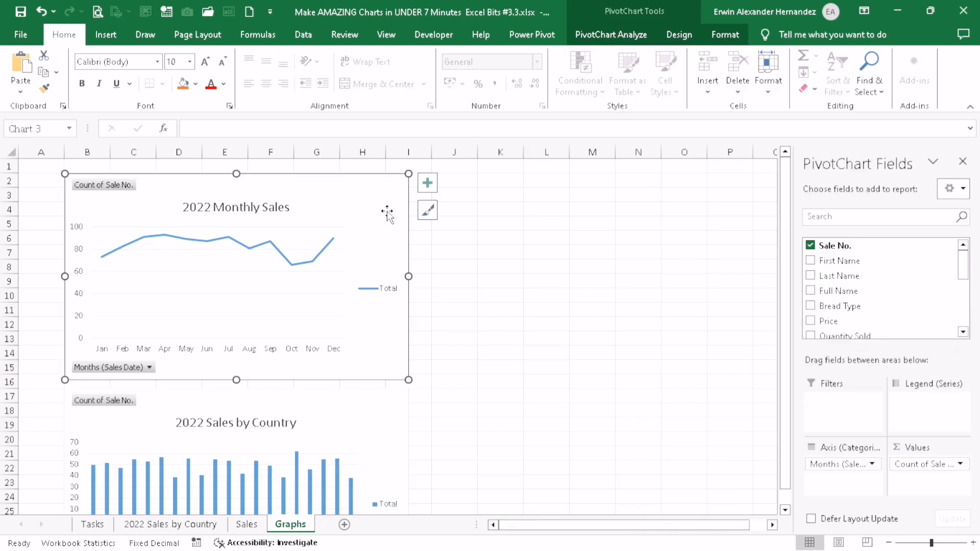
{"action": "left_click", "coordinate": [721, 37]}
{"action": "left_click", "coordinate": [734, 57]}
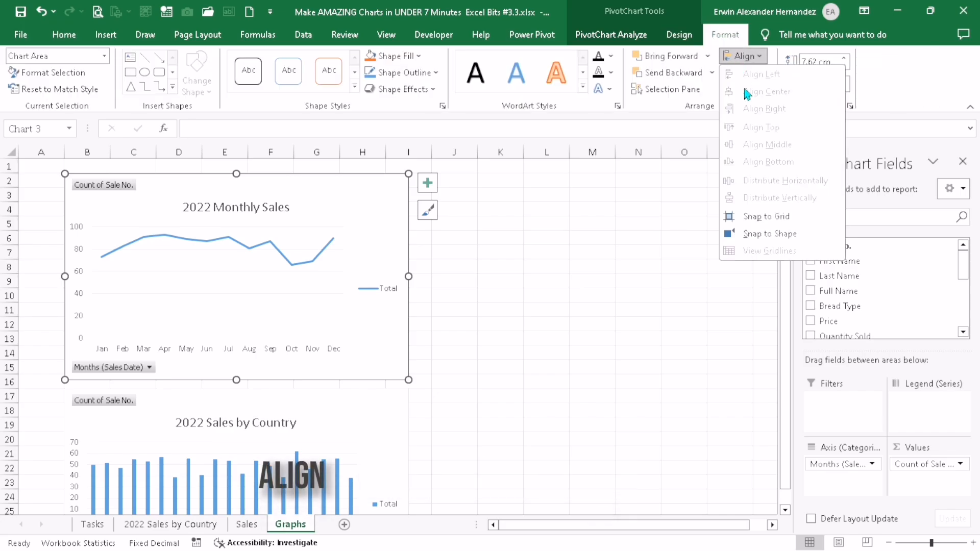
{"action": "left_click", "coordinate": [755, 217]}
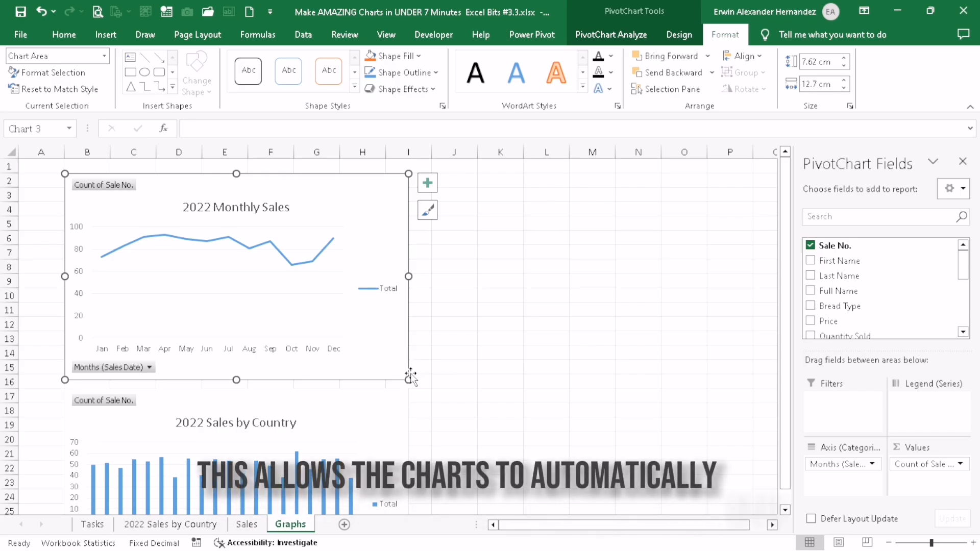
Enlarge the 2022 Monthly Sales chart so it covers B2 to O17
{"action": "left_click_drag", "start_coordinate": [410, 379], "coordinate": [648, 378]}
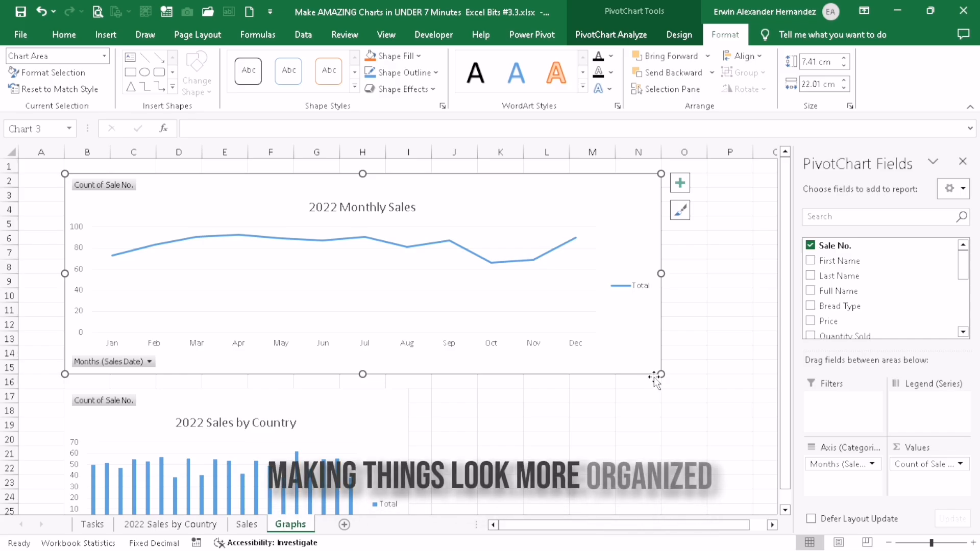
{"action": "left_click_drag", "start_coordinate": [662, 375], "coordinate": [707, 374]}
{"action": "left_click_drag", "start_coordinate": [382, 377], "coordinate": [376, 402]}
Shift the 2022 Sales by Country chart onto the lower part of the monthly chart and close the PivotChart Fields pane
{"action": "scroll", "coordinate": [377, 402], "scroll_direction": "down", "scroll_amount": 3}
{"action": "left_click", "coordinate": [392, 304]}
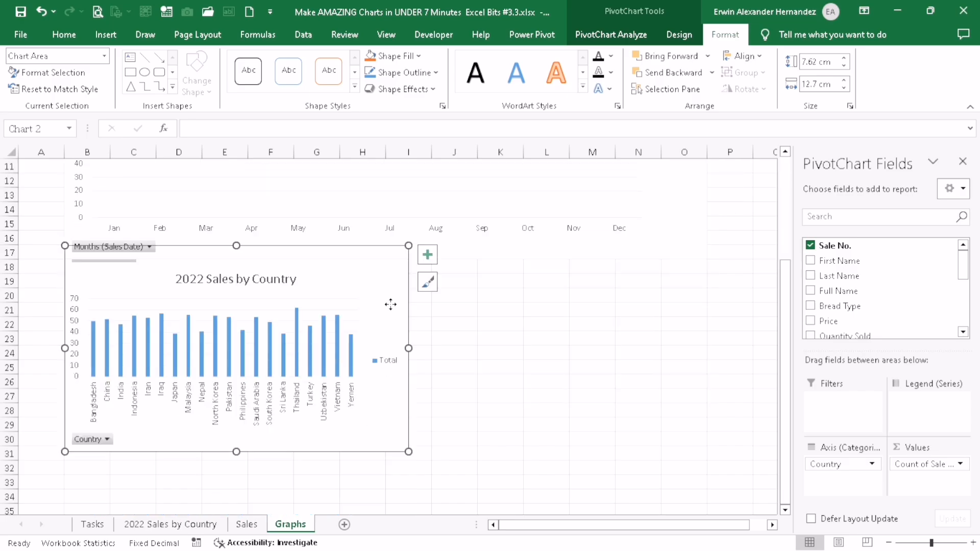
{"action": "left_click_drag", "start_coordinate": [392, 304], "coordinate": [461, 341]}
{"action": "scroll", "coordinate": [460, 341], "scroll_direction": "up", "scroll_amount": 2}
{"action": "left_click", "coordinate": [687, 297]}
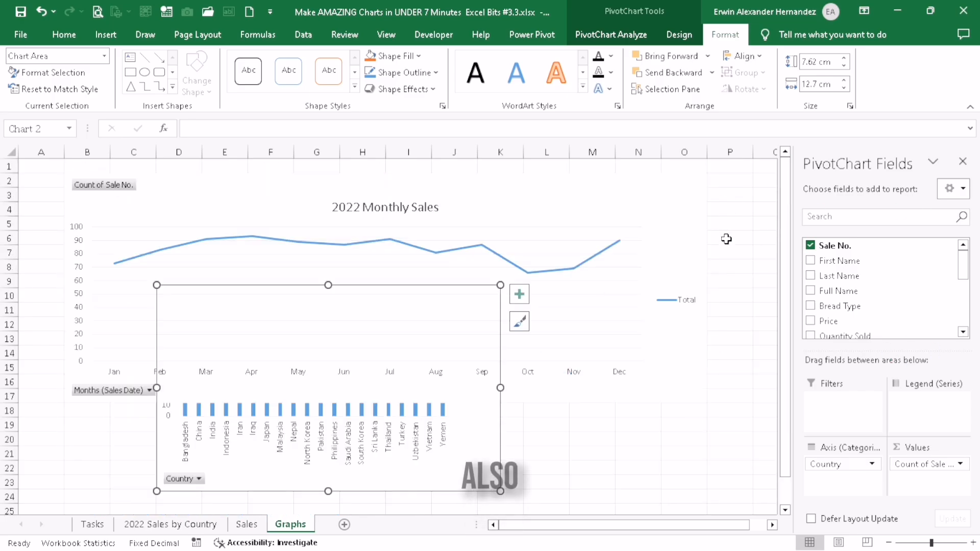
{"action": "left_click", "coordinate": [954, 166]}
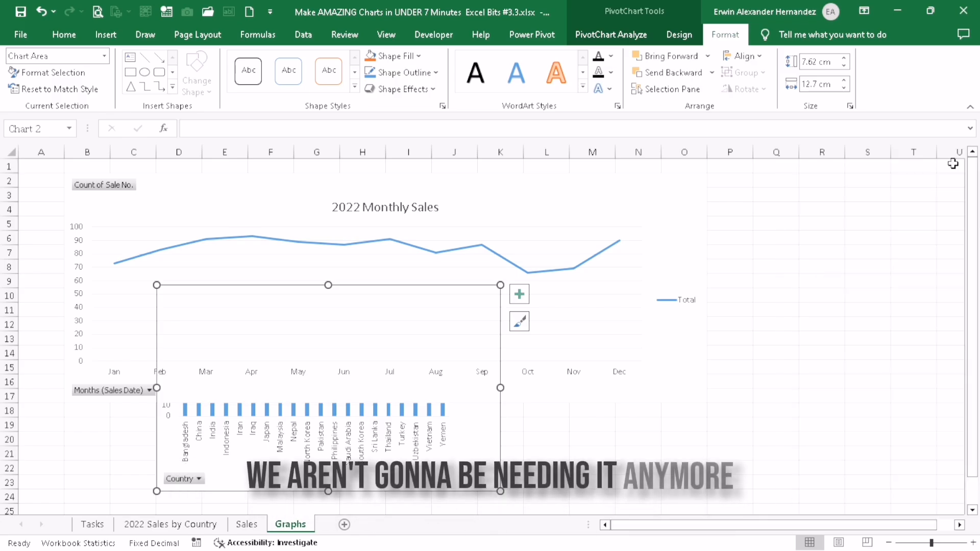
Move the 2022 Monthly Sales chart lower on the sheet and fit the 2022 Sales by Country chart's upper corner to cell B2
{"action": "left_click_drag", "start_coordinate": [655, 233], "coordinate": [793, 419]}
{"action": "left_click_drag", "start_coordinate": [276, 291], "coordinate": [245, 197]}
{"action": "left_click_drag", "start_coordinate": [126, 191], "coordinate": [64, 173]}
Enlarge the 2022 Sales by Country chart so it covers B2 to O17
{"action": "left_click", "coordinate": [466, 396]}
{"action": "left_click", "coordinate": [452, 352]}
{"action": "left_click_drag", "start_coordinate": [470, 398], "coordinate": [728, 410]}
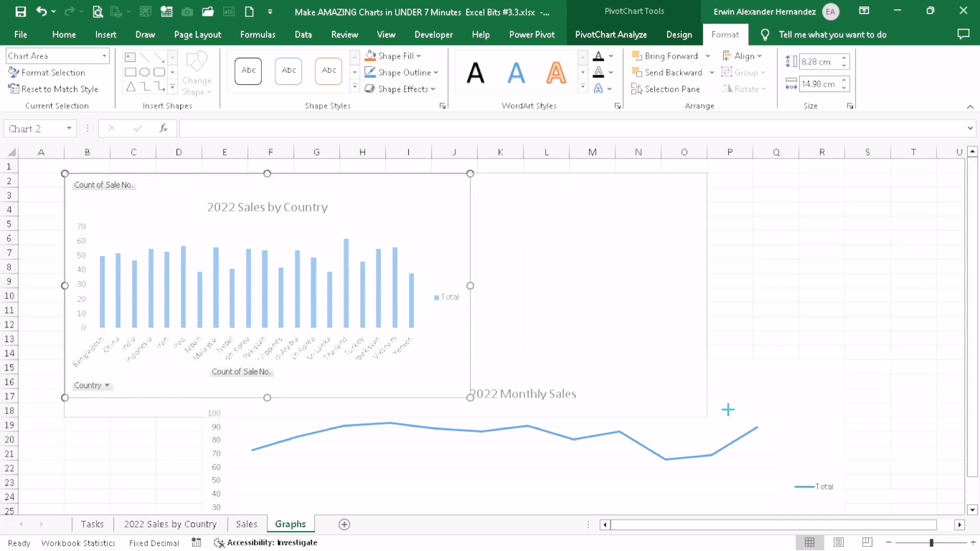
{"action": "left_click_drag", "start_coordinate": [653, 397], "coordinate": [707, 403]}
Resize the 2022 Monthly Sales chart to 8.47 cm high by 23.71 cm wide, starting at cell B19 below the country chart
{"action": "scroll", "coordinate": [706, 402], "scroll_direction": "down", "scroll_amount": 2}
{"action": "left_click", "coordinate": [256, 240]}
{"action": "left_click_drag", "start_coordinate": [203, 217], "coordinate": [66, 274]}
{"action": "scroll", "coordinate": [459, 326], "scroll_direction": "down", "scroll_amount": 1}
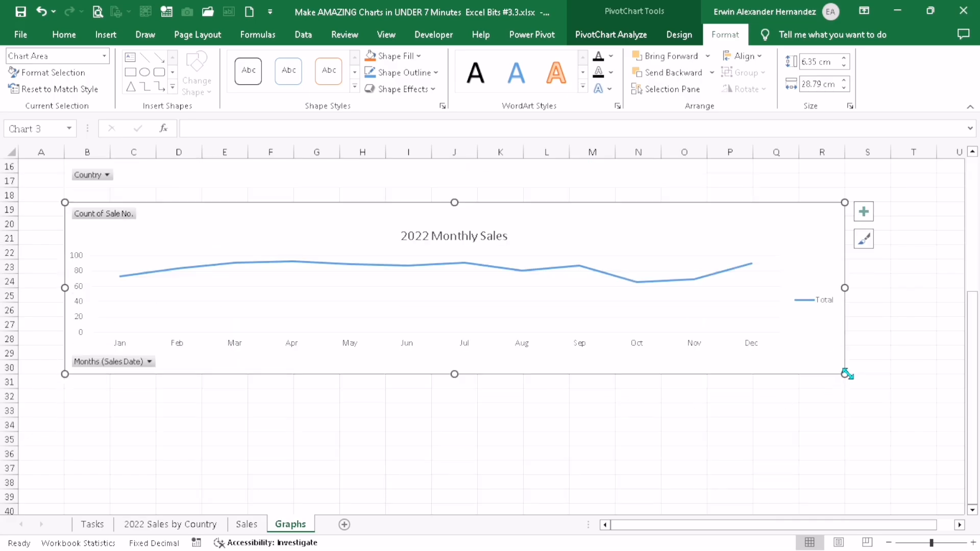
{"action": "left_click_drag", "start_coordinate": [845, 375], "coordinate": [711, 423]}
{"action": "scroll", "coordinate": [541, 371], "scroll_direction": "up", "scroll_amount": 5}
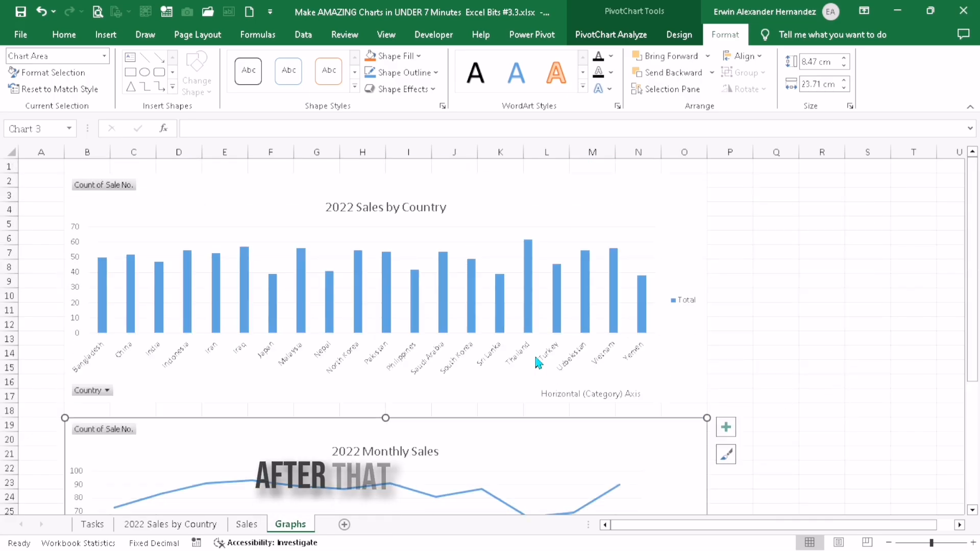
Deselect the chart and hide the gridlines on the Graphs sheet
{"action": "left_click", "coordinate": [783, 237]}
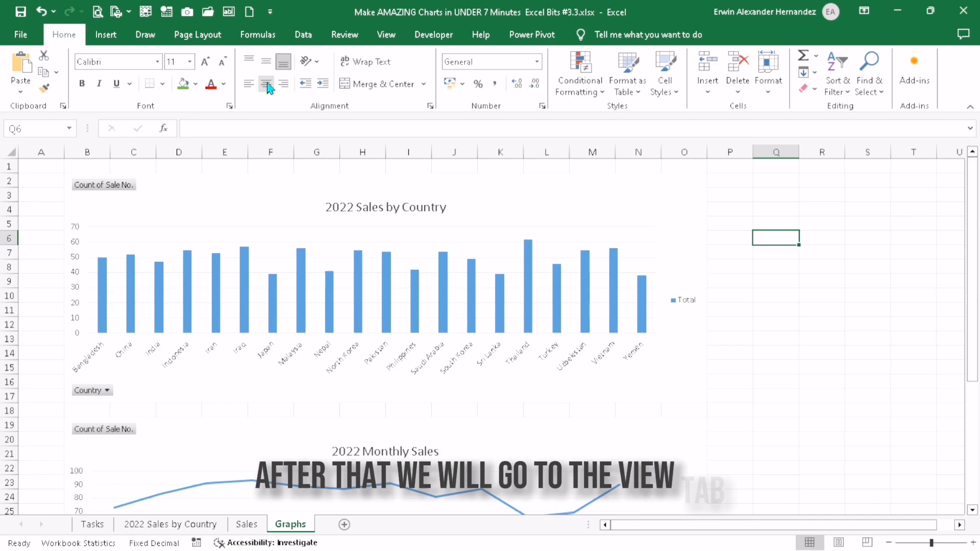
{"action": "left_click", "coordinate": [393, 35]}
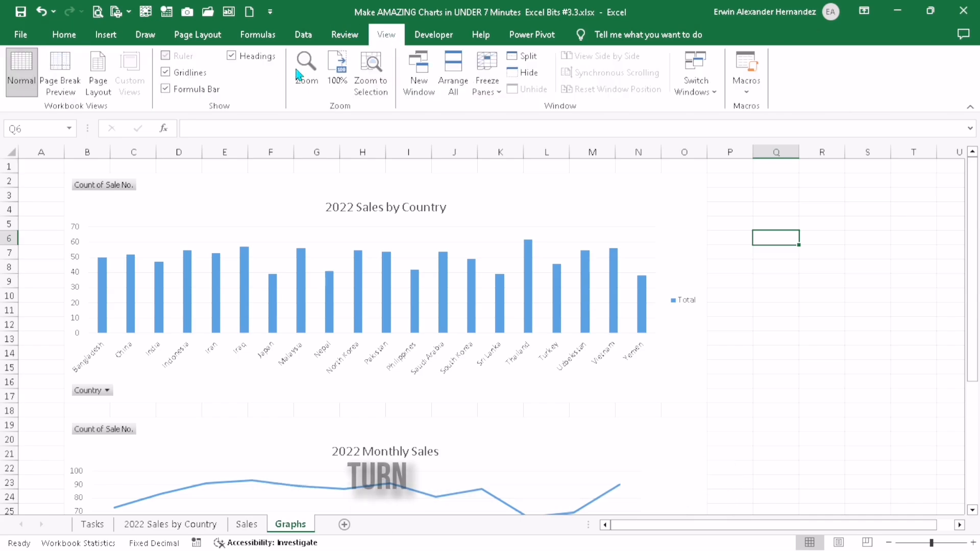
{"action": "left_click", "coordinate": [165, 72]}
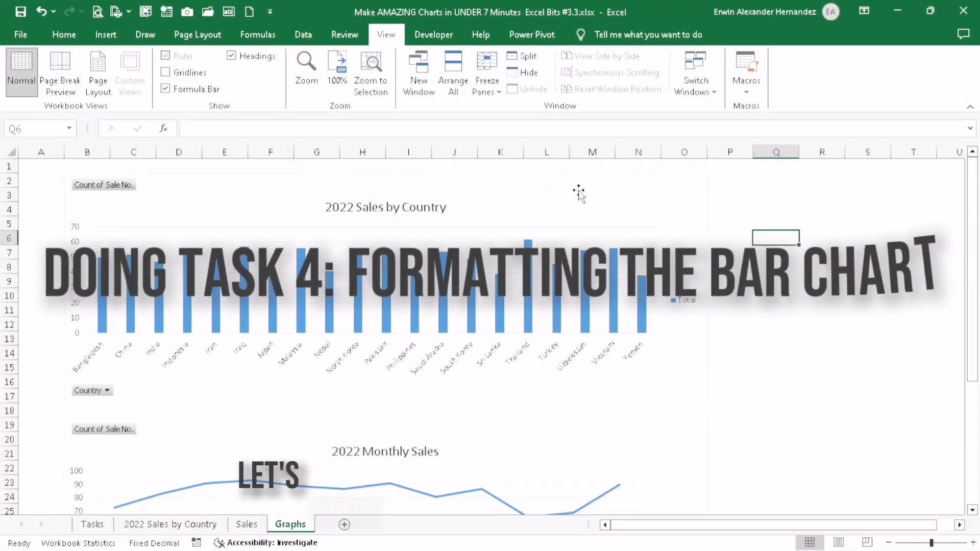
Hide all field buttons on the 2022 Sales by Country chart
{"action": "left_click", "coordinate": [579, 194]}
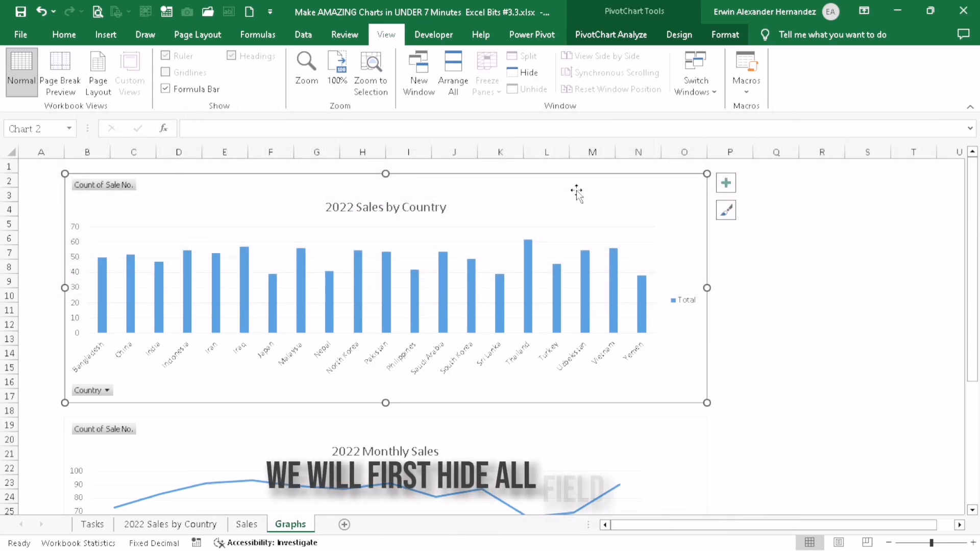
{"action": "right_click", "coordinate": [86, 394]}
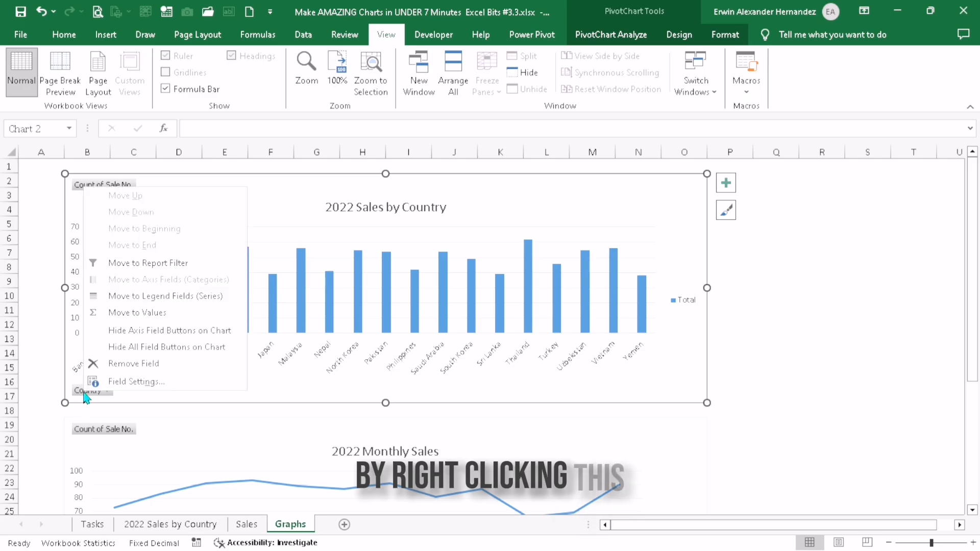
{"action": "left_click", "coordinate": [158, 352]}
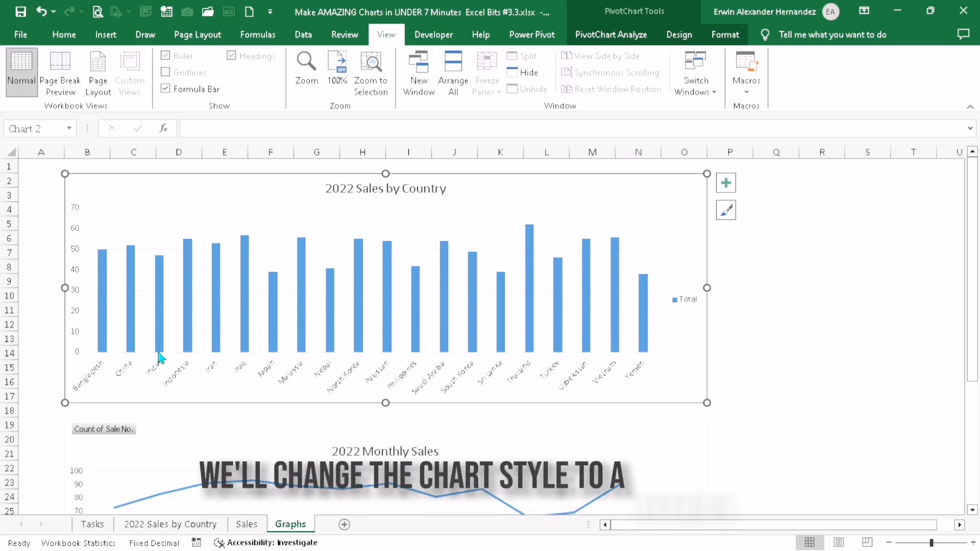
Apply the fourth chart style, with shaded bars and data labels, to the 2022 Sales by Country chart and remove its outline
{"action": "left_click", "coordinate": [680, 36]}
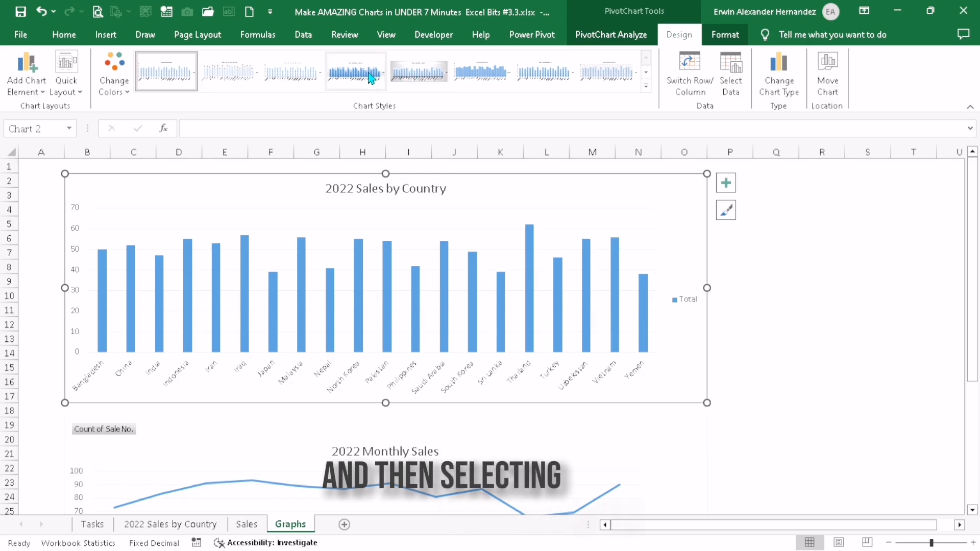
{"action": "left_click", "coordinate": [369, 77]}
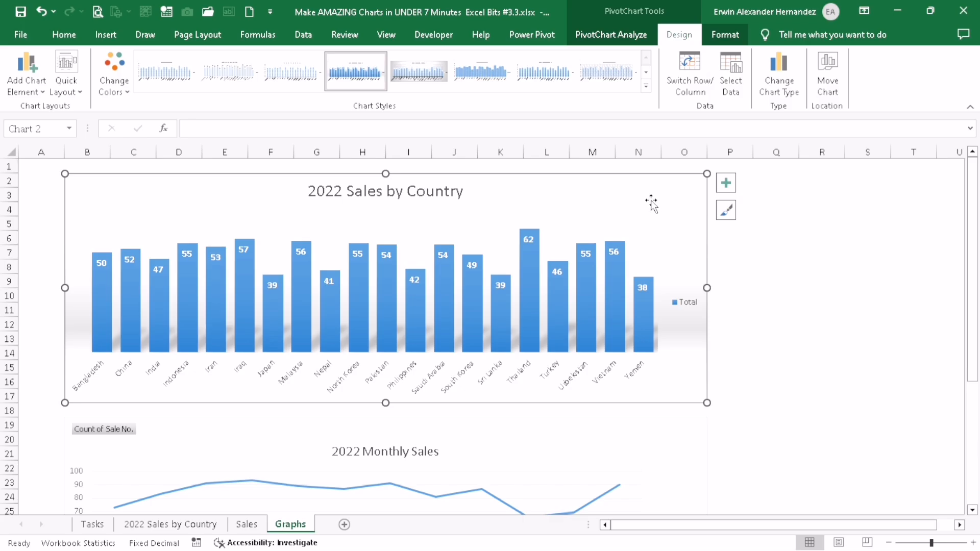
{"action": "left_click", "coordinate": [725, 36]}
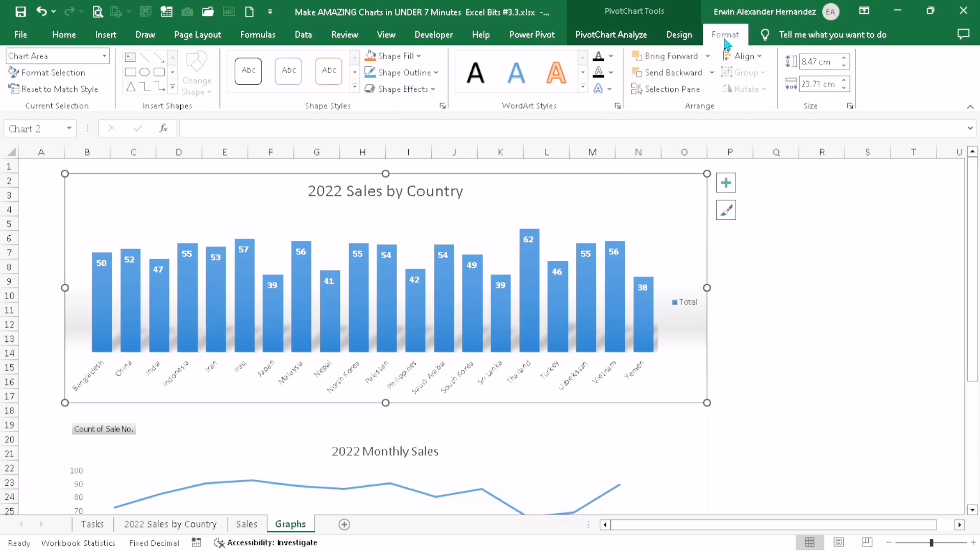
{"action": "left_click", "coordinate": [403, 73]}
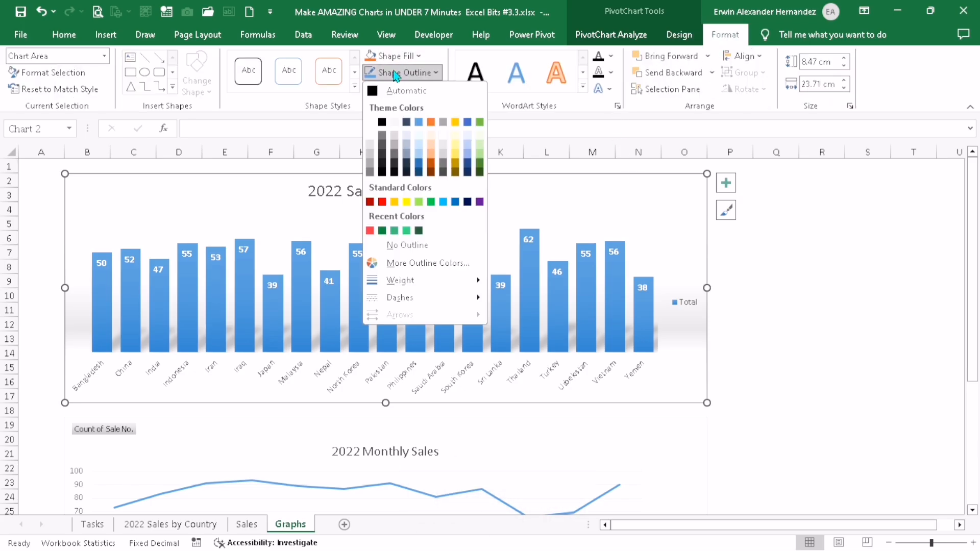
{"action": "left_click", "coordinate": [390, 246]}
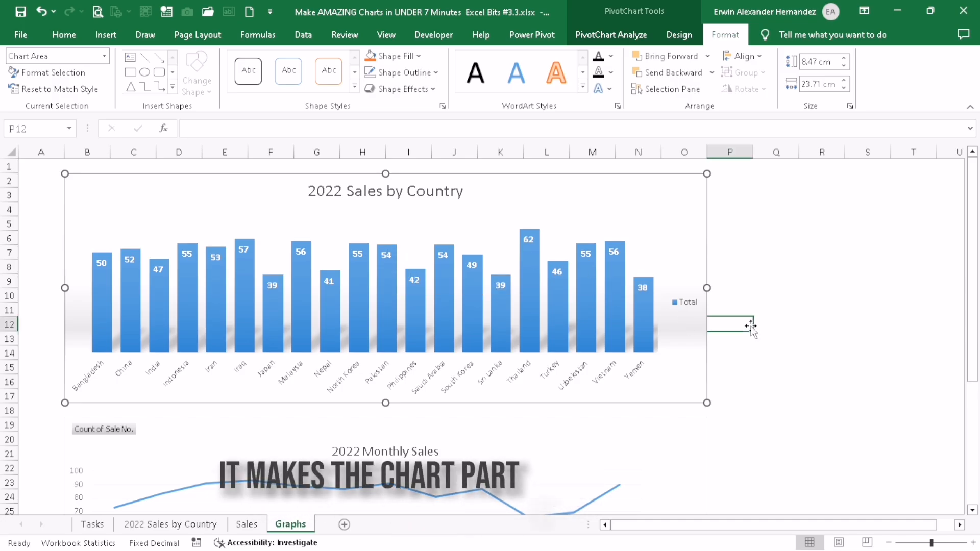
{"action": "left_click", "coordinate": [751, 327]}
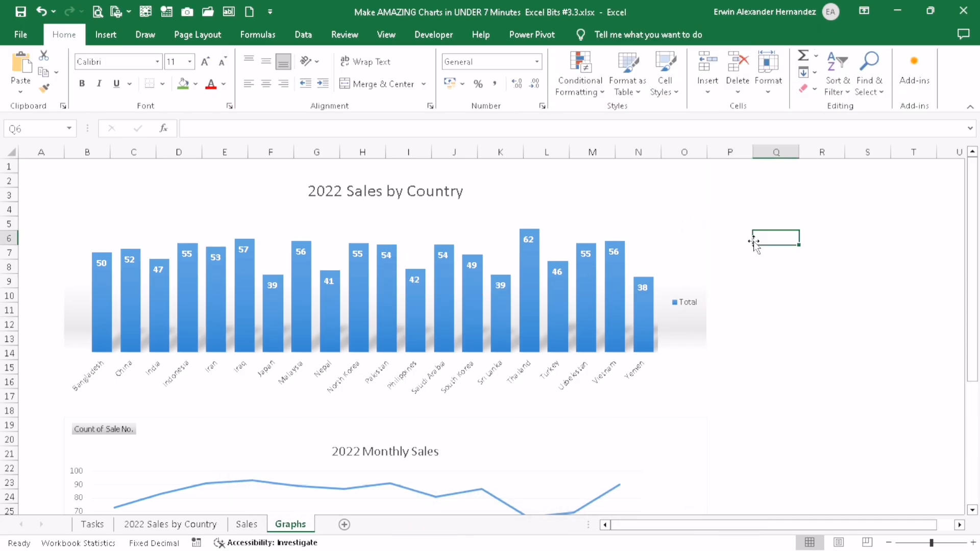
Format the 2022 Sales by Country chart area with No fill to remove its shaded background
{"action": "right_click", "coordinate": [669, 208]}
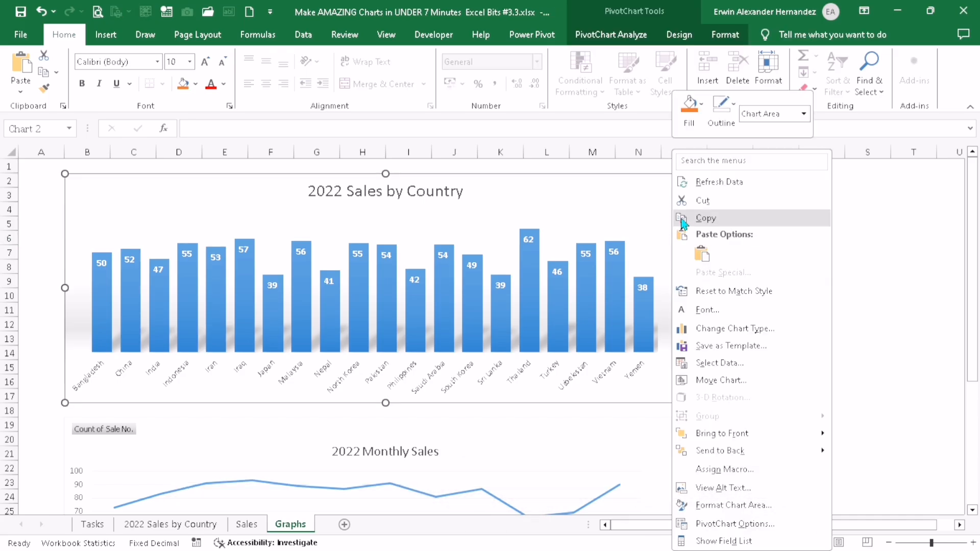
{"action": "left_click", "coordinate": [735, 504]}
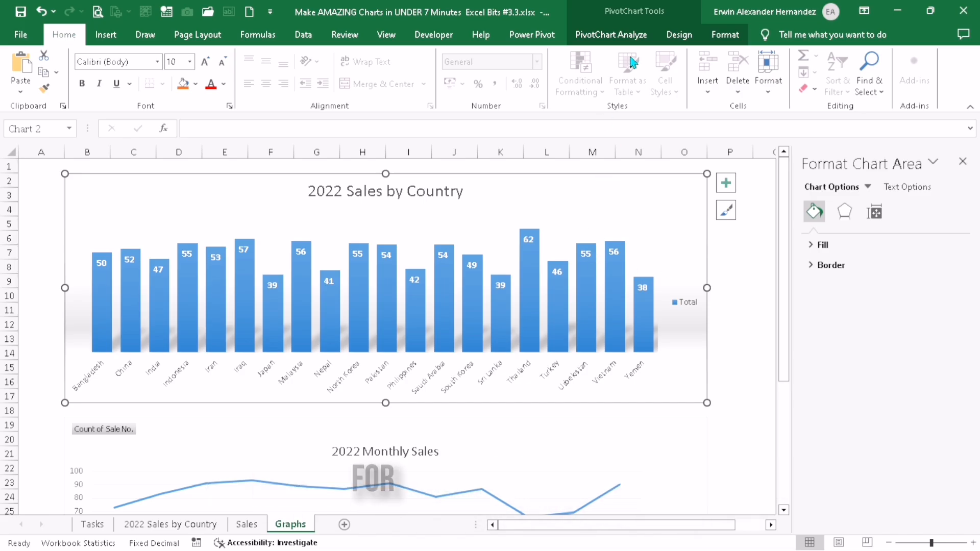
{"action": "left_click", "coordinate": [679, 34]}
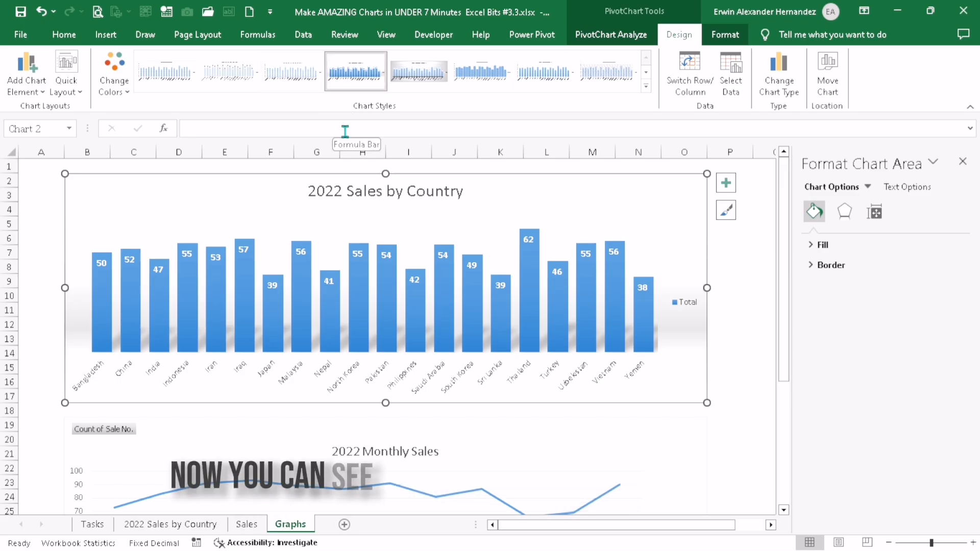
{"action": "left_click", "coordinate": [728, 278]}
{"action": "left_click", "coordinate": [687, 256]}
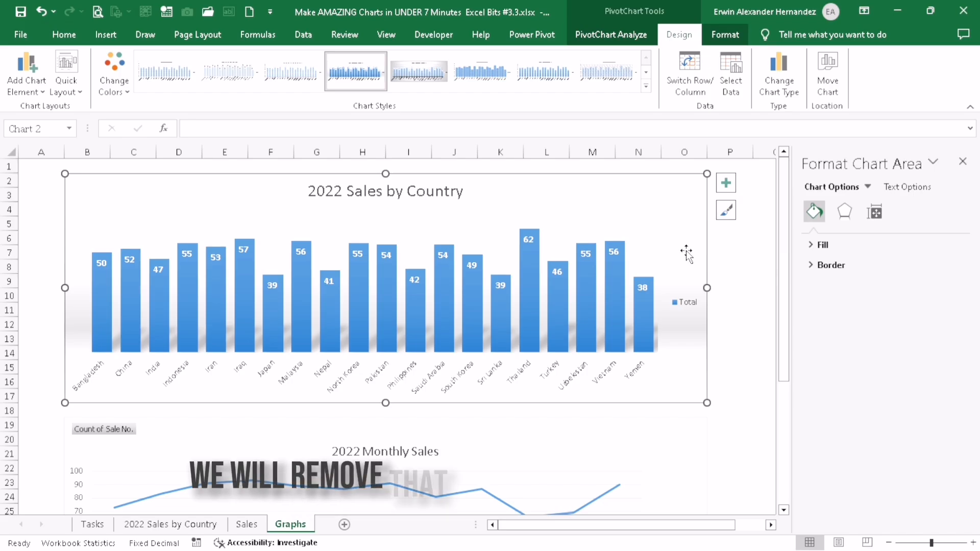
{"action": "left_click", "coordinate": [822, 245]}
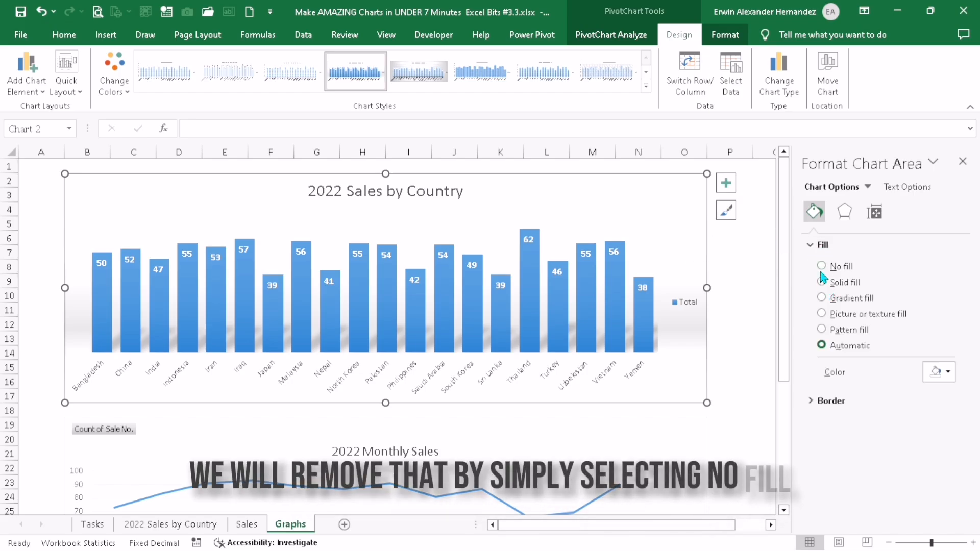
{"action": "left_click", "coordinate": [822, 271]}
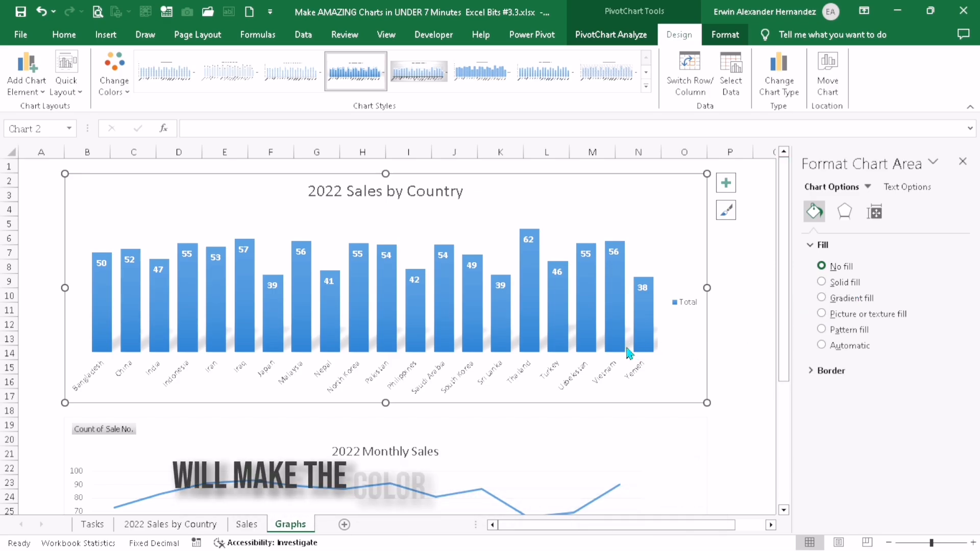
Give the country bars a gradient fill and delete the two middle gradient stops
{"action": "left_click", "coordinate": [641, 341]}
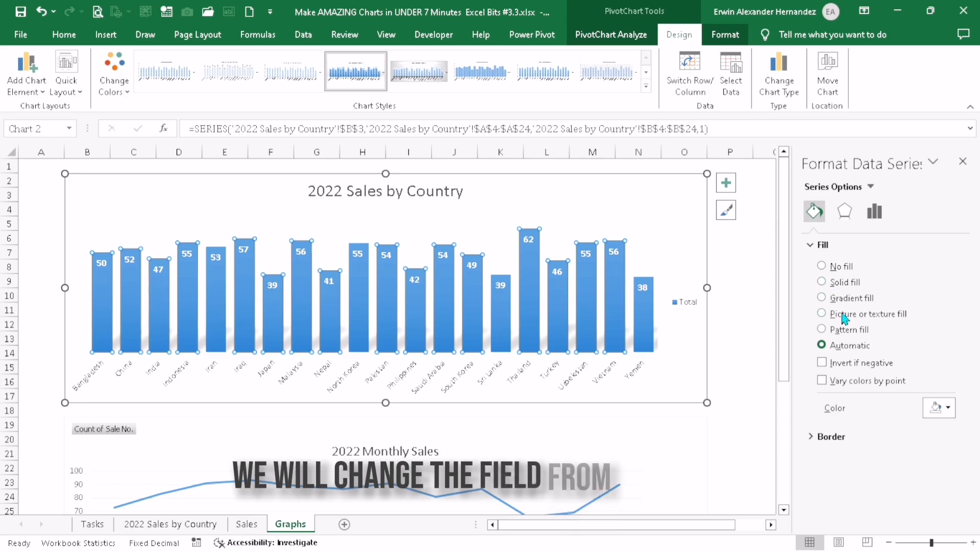
{"action": "left_click", "coordinate": [821, 298]}
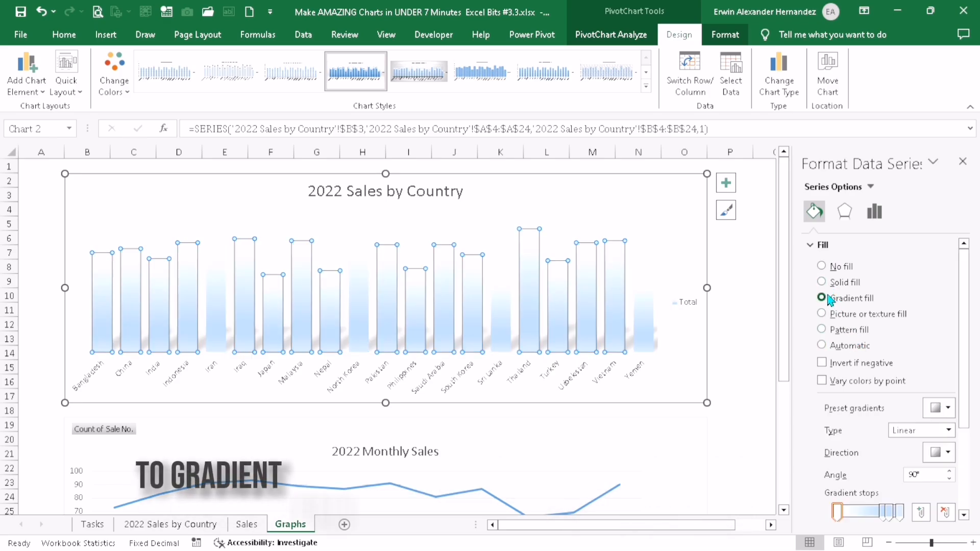
{"action": "scroll", "coordinate": [850, 381], "scroll_direction": "down", "scroll_amount": 2}
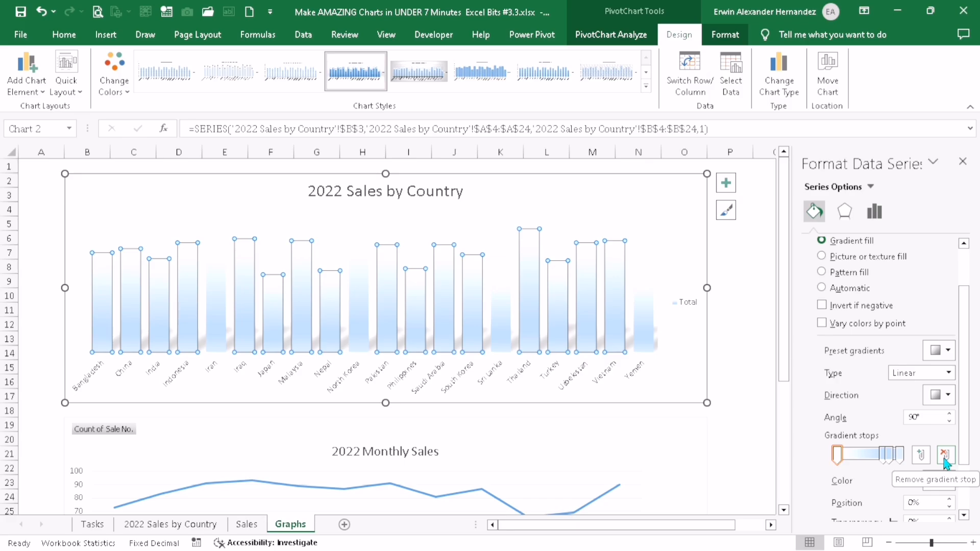
{"action": "left_click", "coordinate": [890, 453]}
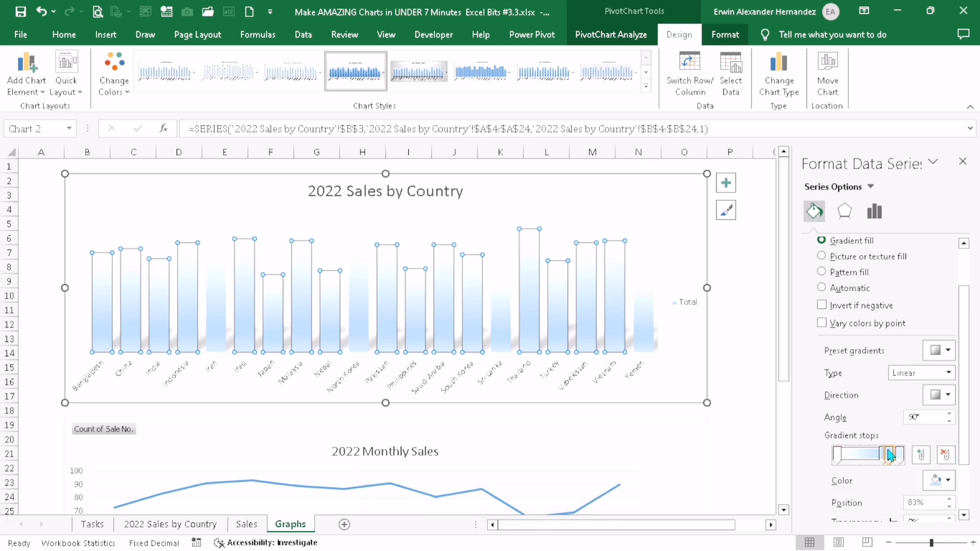
{"action": "left_click", "coordinate": [944, 456]}
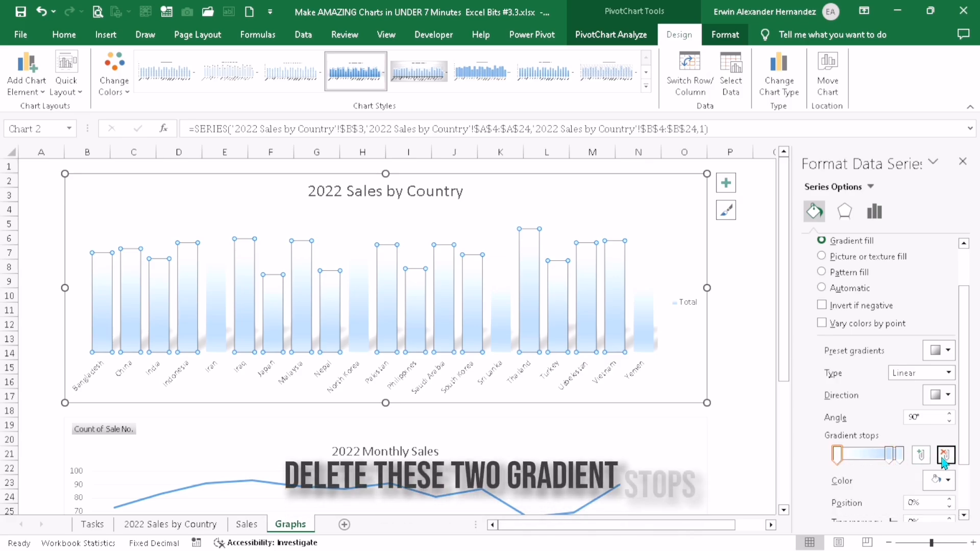
{"action": "left_click", "coordinate": [943, 455]}
{"action": "left_click_drag", "start_coordinate": [850, 462], "coordinate": [816, 464]}
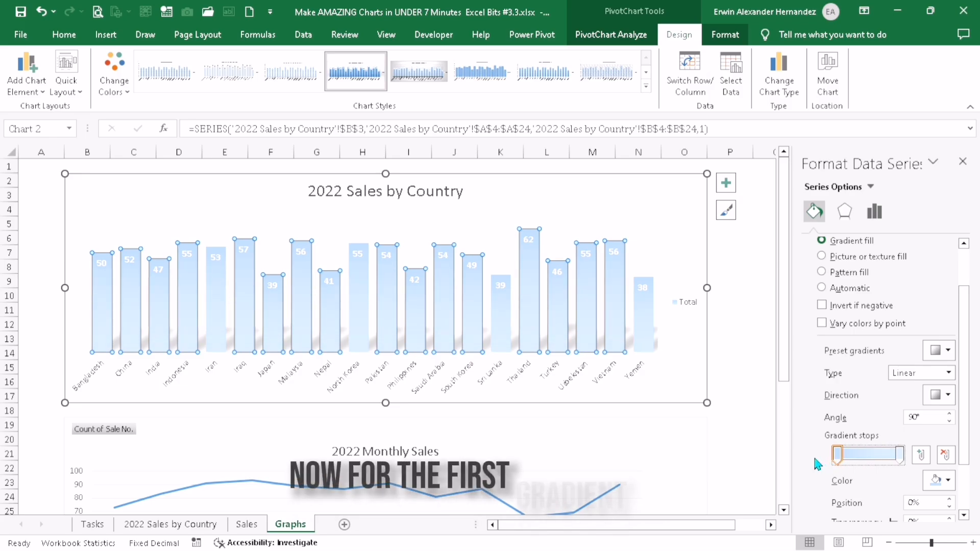
Color the bars' first gradient stop green and the last gradient stop a darker green
{"action": "left_click", "coordinate": [939, 480]}
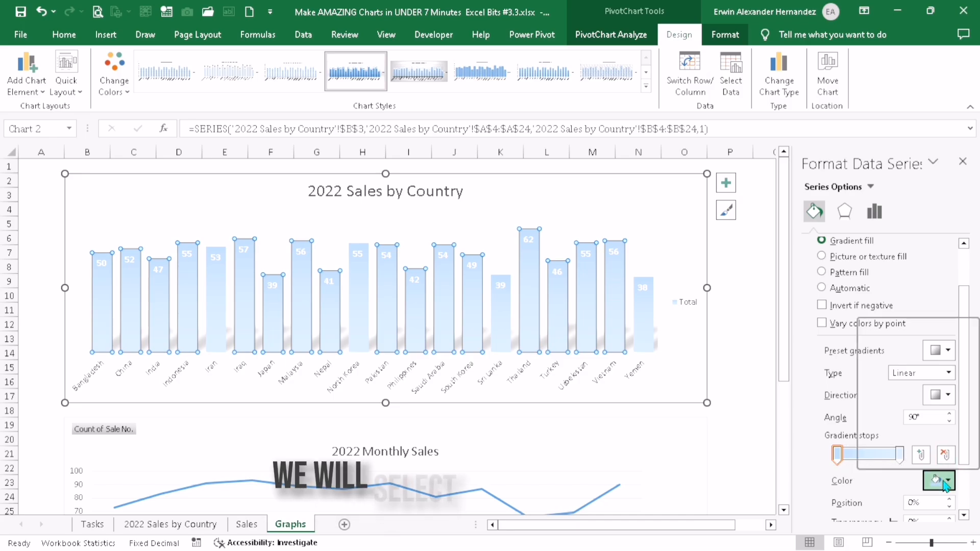
{"action": "left_click", "coordinate": [974, 341]}
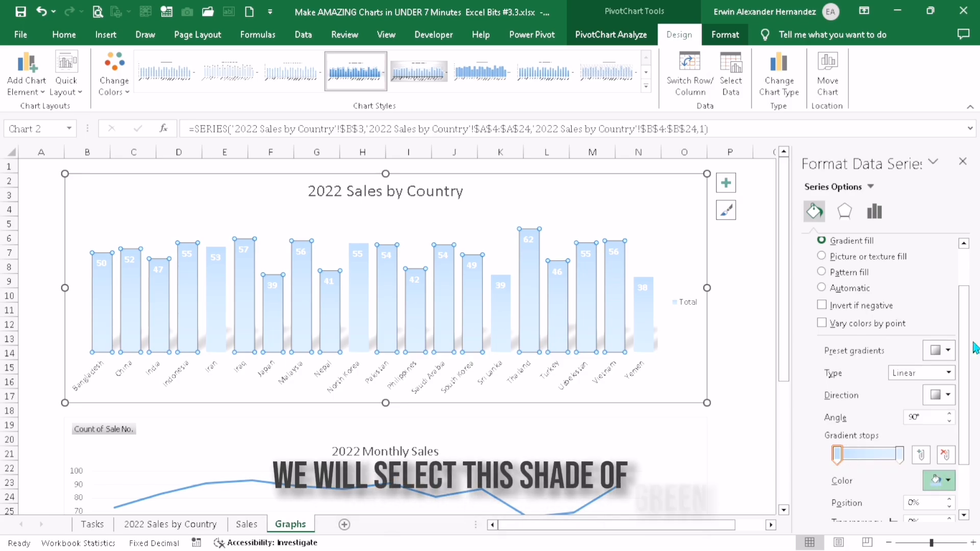
{"action": "left_click", "coordinate": [900, 455]}
{"action": "left_click", "coordinate": [948, 480]}
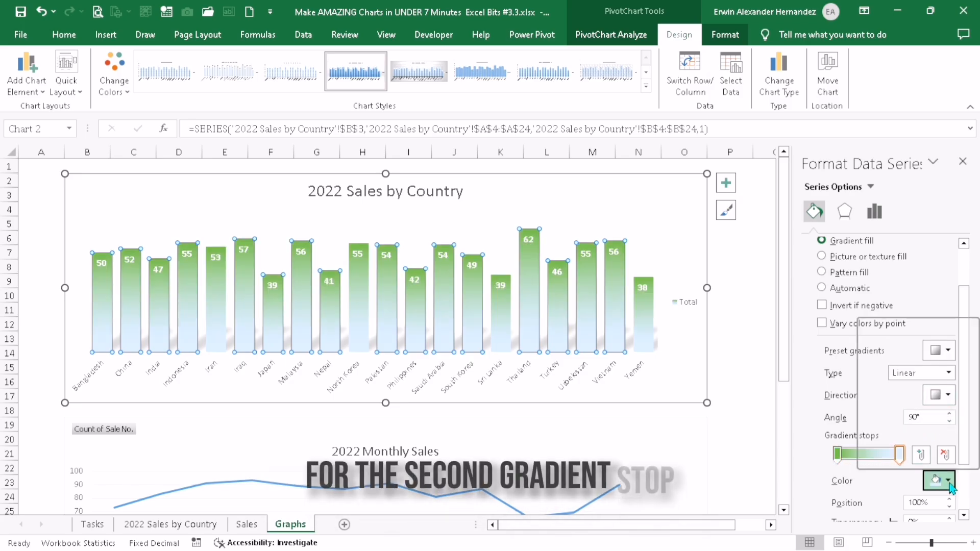
{"action": "left_click", "coordinate": [973, 390]}
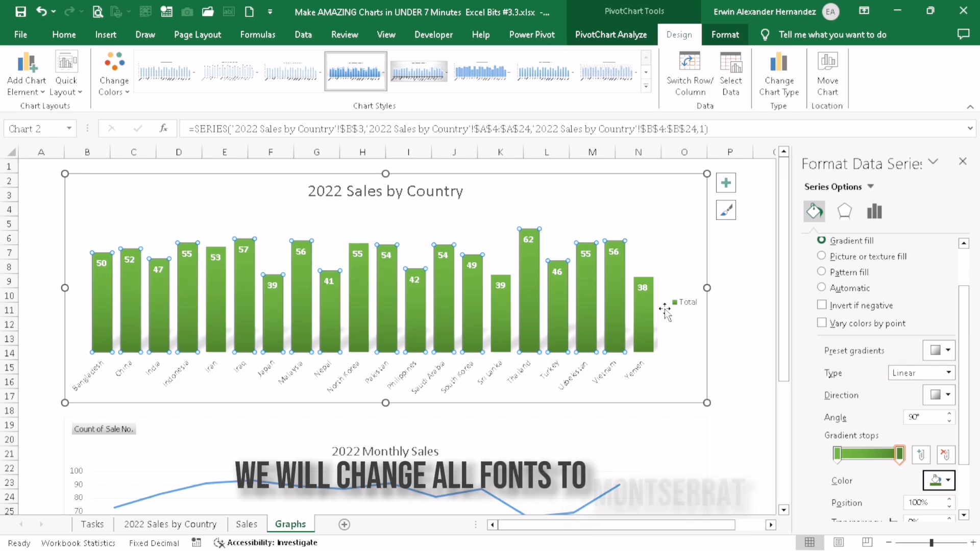
Change all text in the 2022 Sales by Country chart to the Montserrat font
{"action": "left_click", "coordinate": [685, 230]}
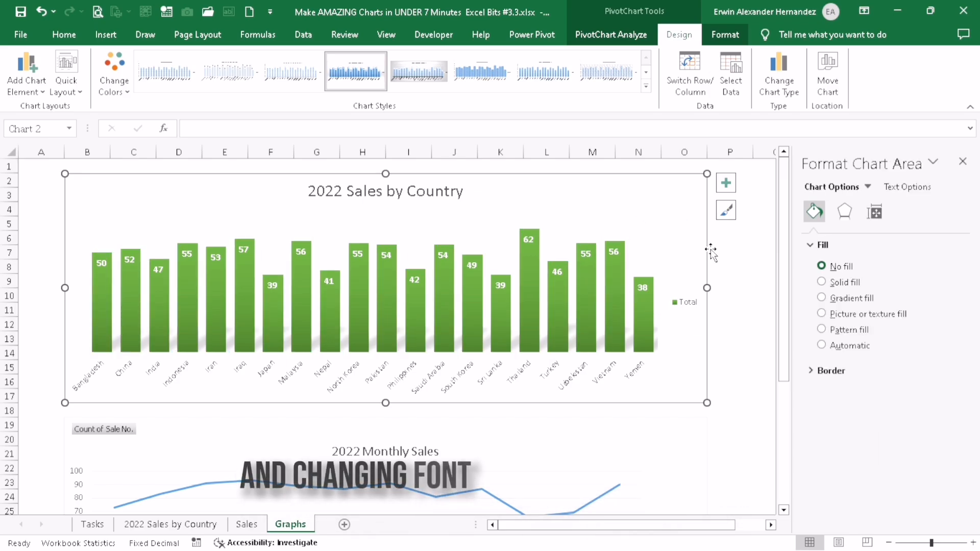
{"action": "left_click", "coordinate": [63, 34]}
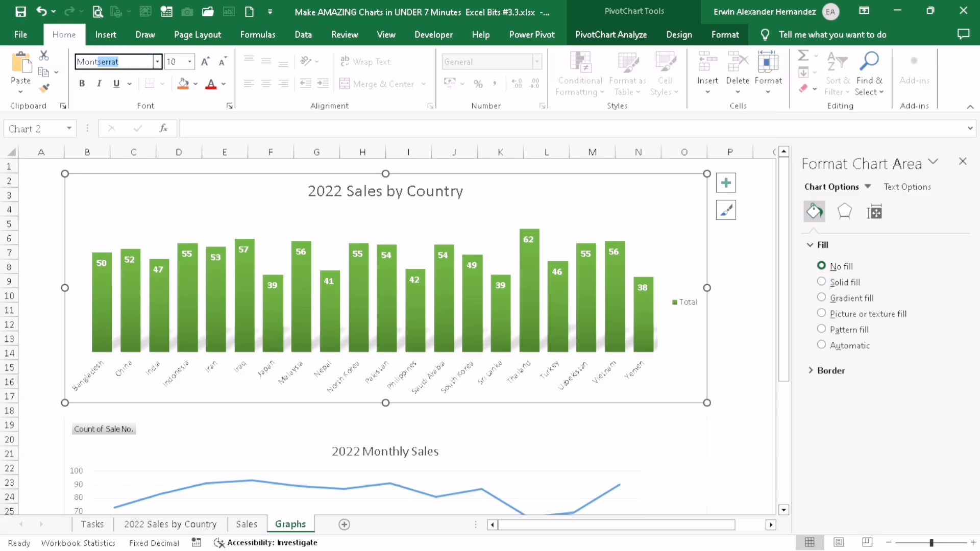
{"action": "type", "text": "Mont"}
{"action": "key", "text": "Return"}
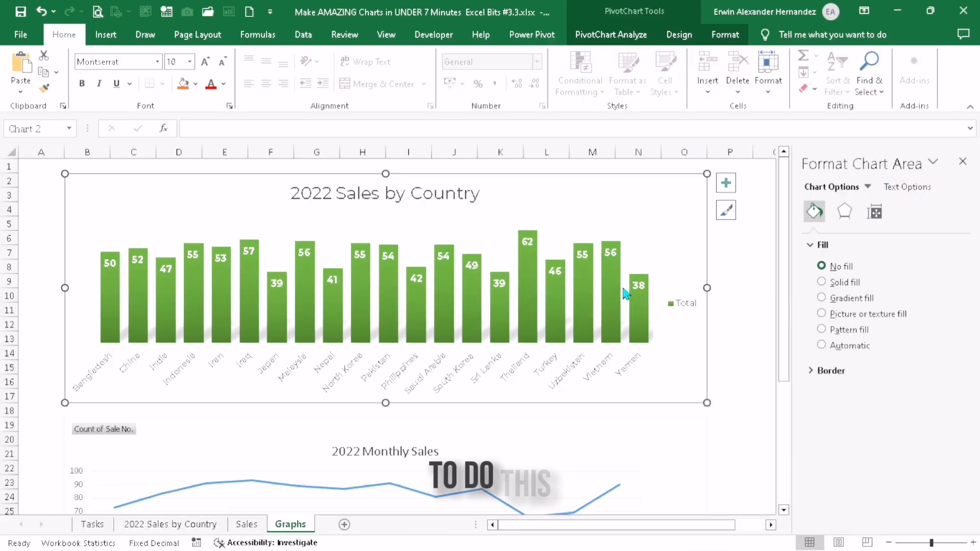
Add an outer shadow offset to the bottom right to all text in the 2022 Sales by Country chart
{"action": "left_click", "coordinate": [905, 190]}
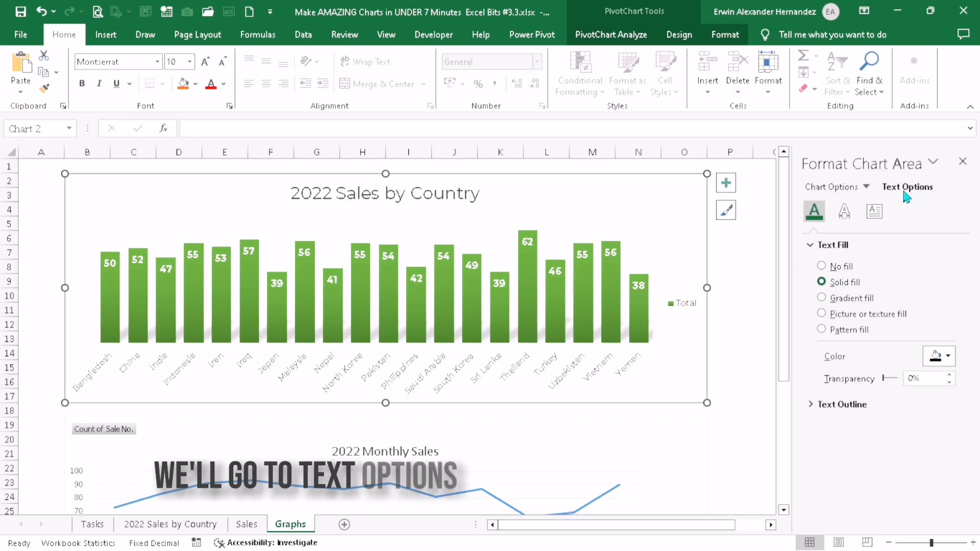
{"action": "left_click", "coordinate": [847, 213]}
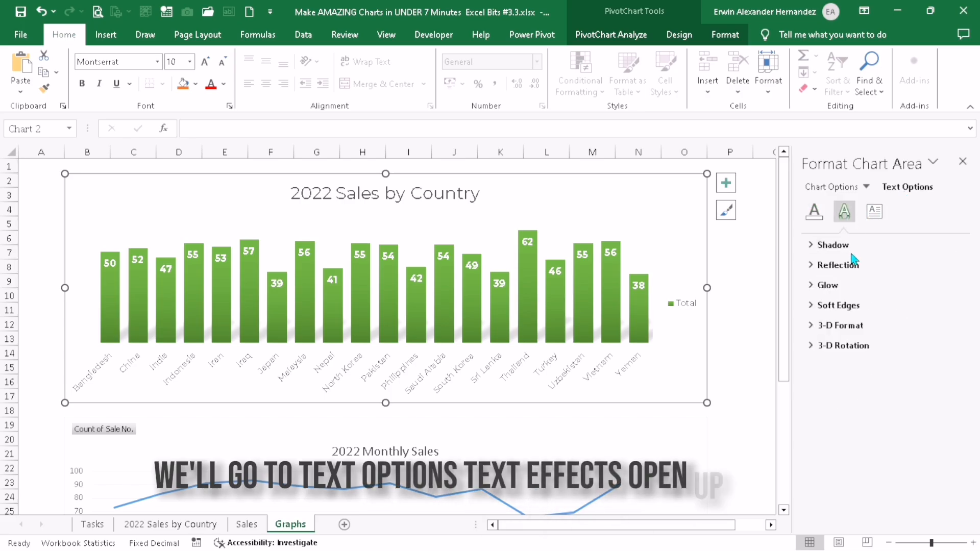
{"action": "left_click", "coordinate": [833, 245]}
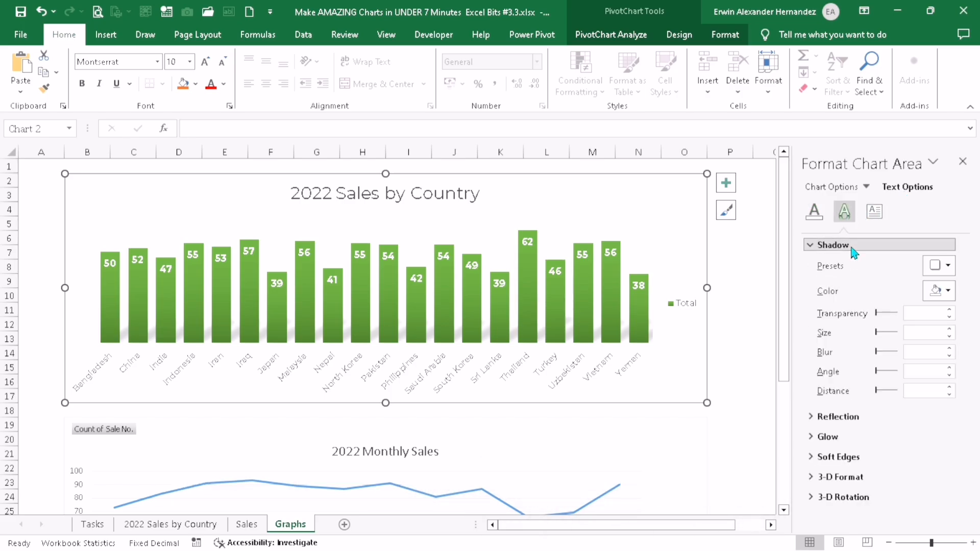
{"action": "left_click", "coordinate": [940, 266]}
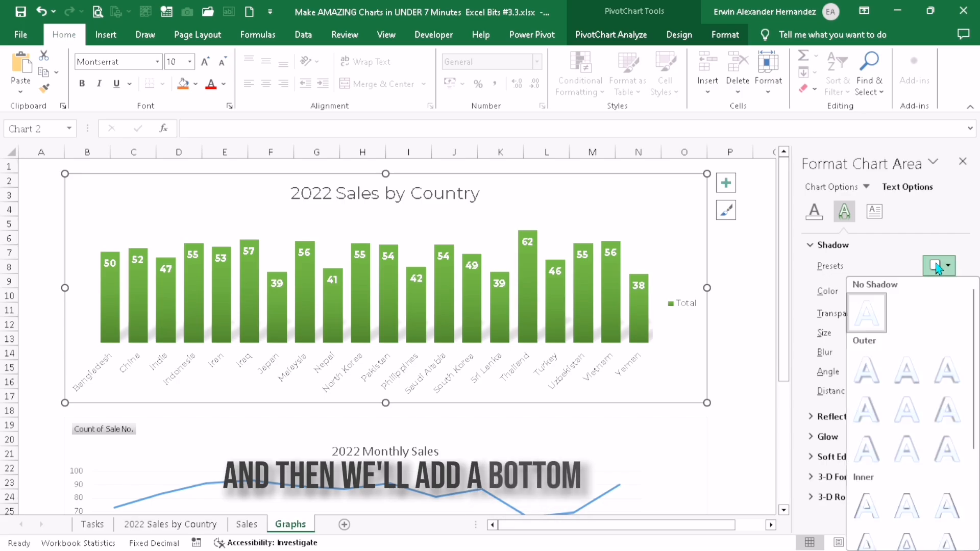
{"action": "left_click", "coordinate": [884, 360]}
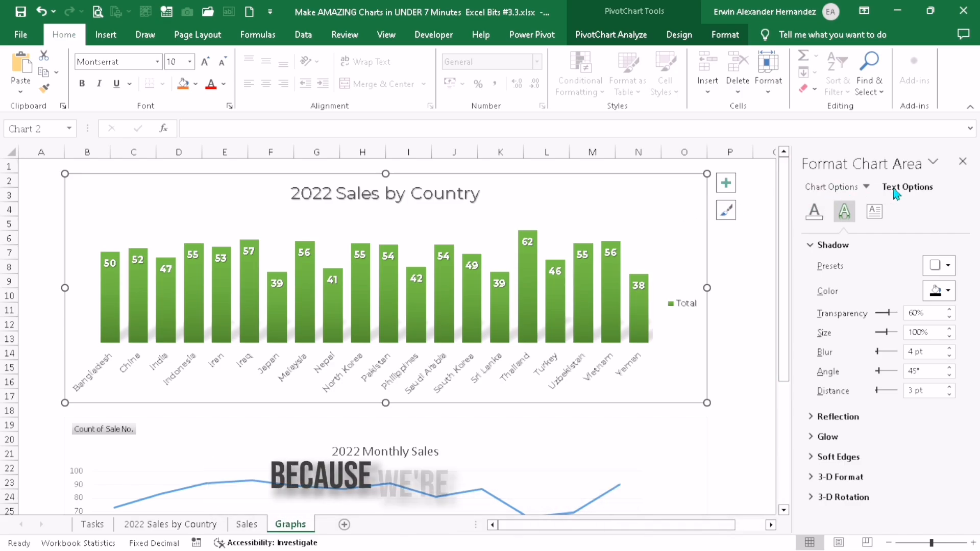
Give the 2022 Sales by Country chart area an outer shadow offset to the bottom right
{"action": "left_click", "coordinate": [844, 193]}
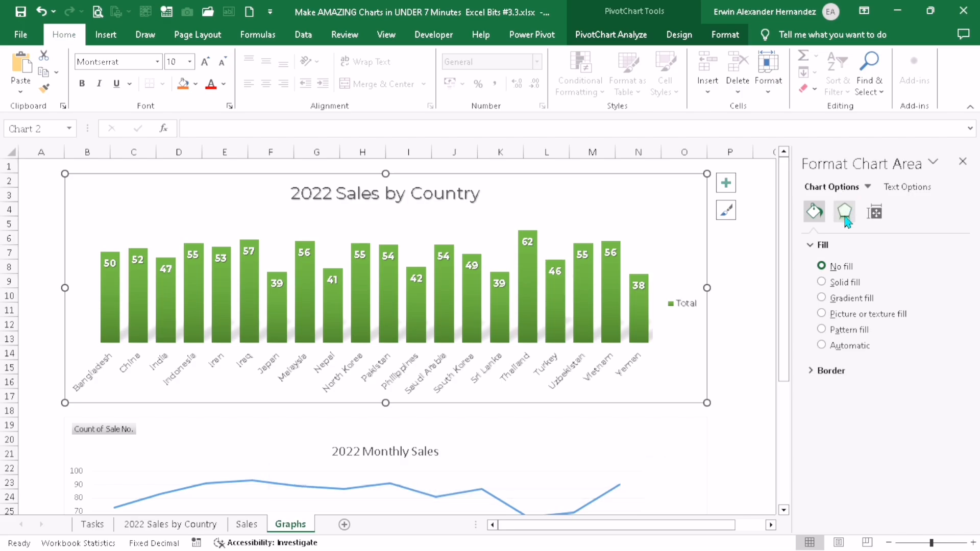
{"action": "left_click", "coordinate": [846, 213]}
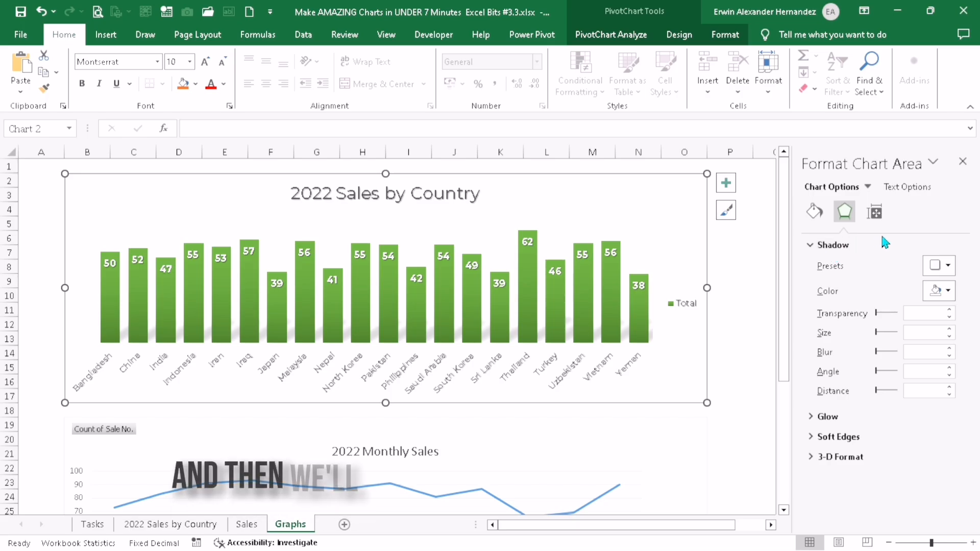
{"action": "left_click", "coordinate": [950, 263]}
{"action": "left_click", "coordinate": [866, 365]}
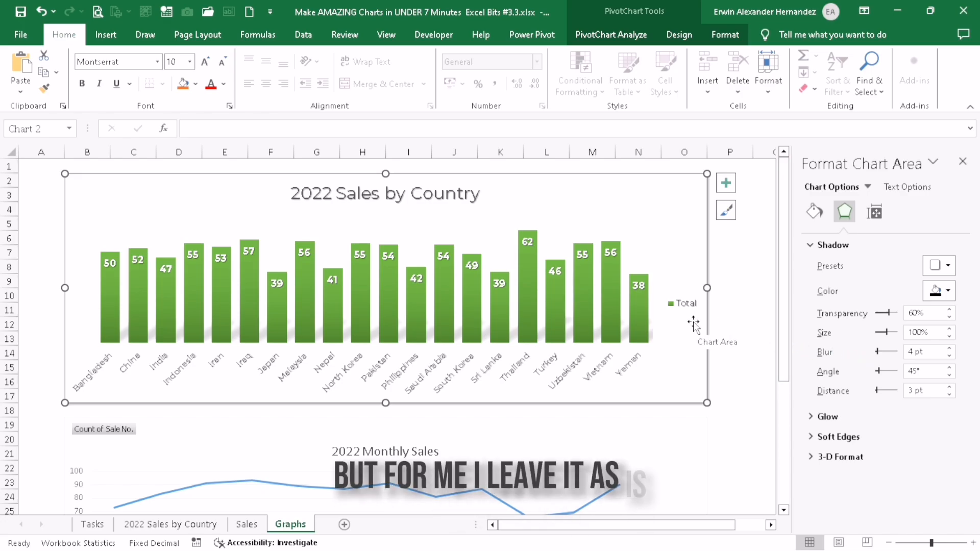
{"action": "left_click", "coordinate": [709, 309]}
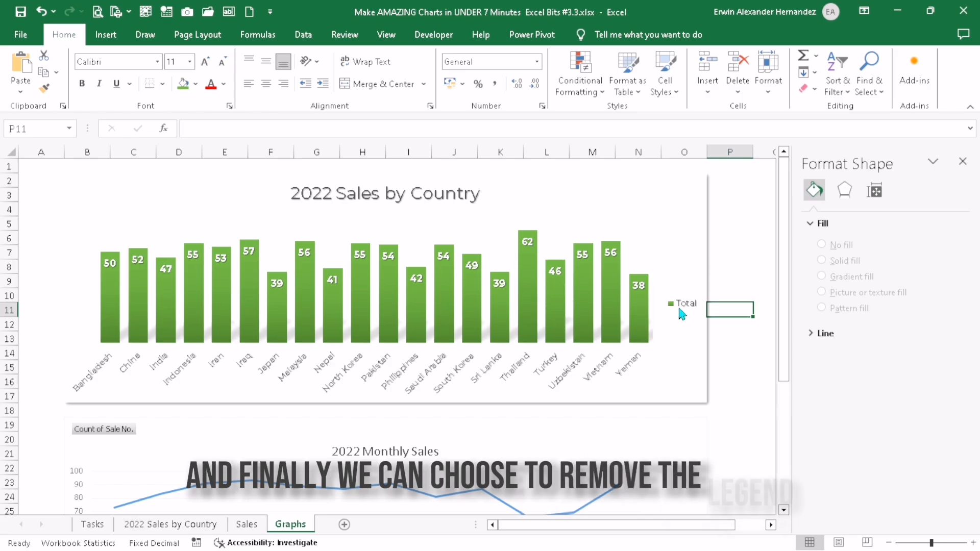
Remove the legend from the 2022 Sales by Country chart
{"action": "left_click", "coordinate": [679, 309]}
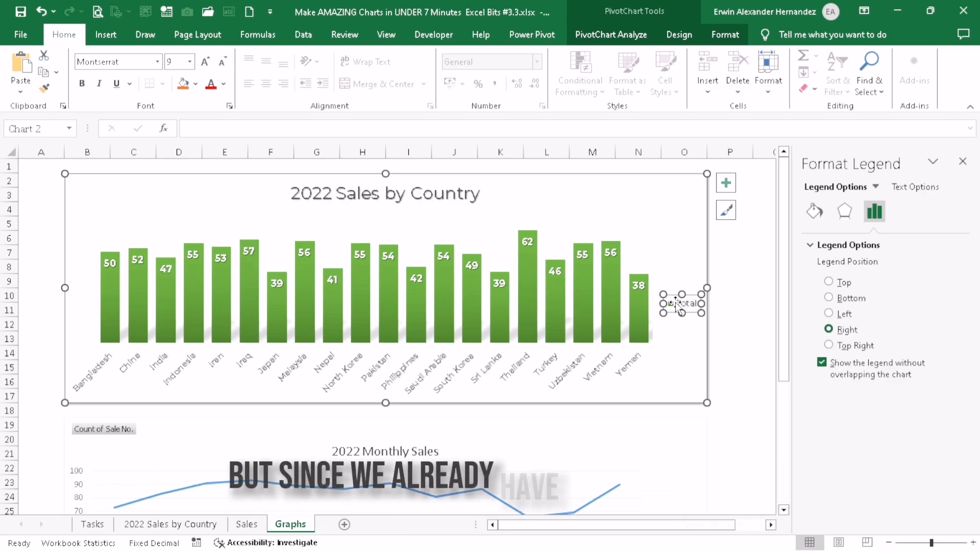
{"action": "mouse_move", "coordinate": [582, 296]}
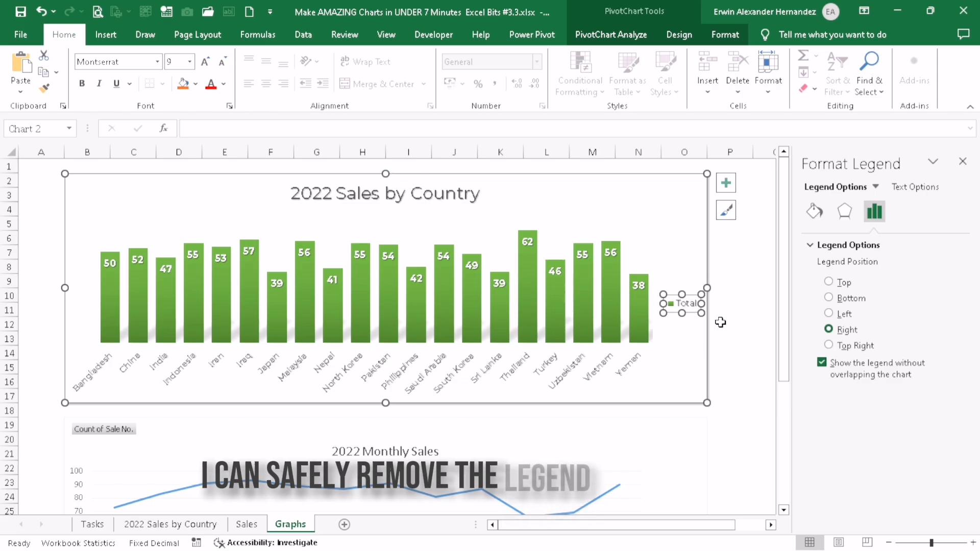
{"action": "left_click", "coordinate": [726, 184]}
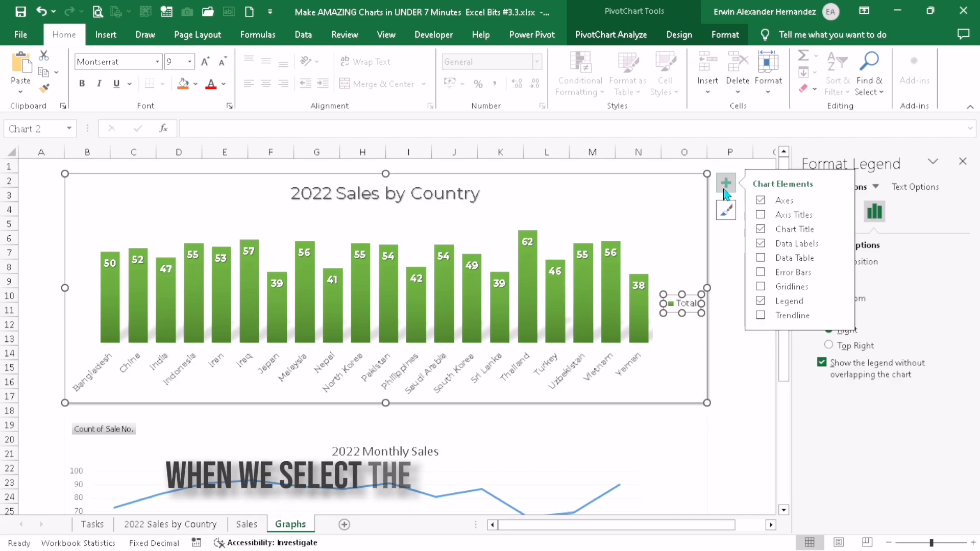
{"action": "left_click", "coordinate": [762, 302]}
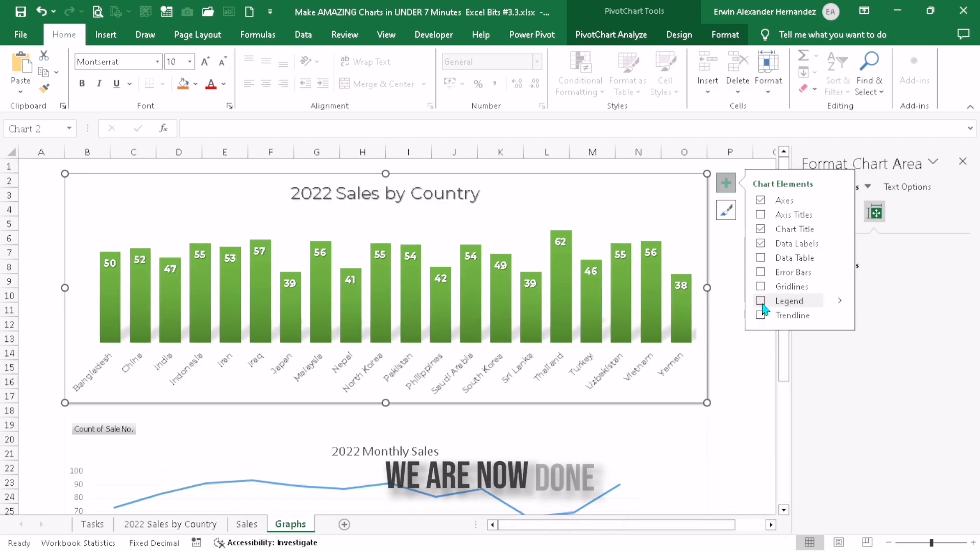
{"action": "left_click", "coordinate": [738, 381]}
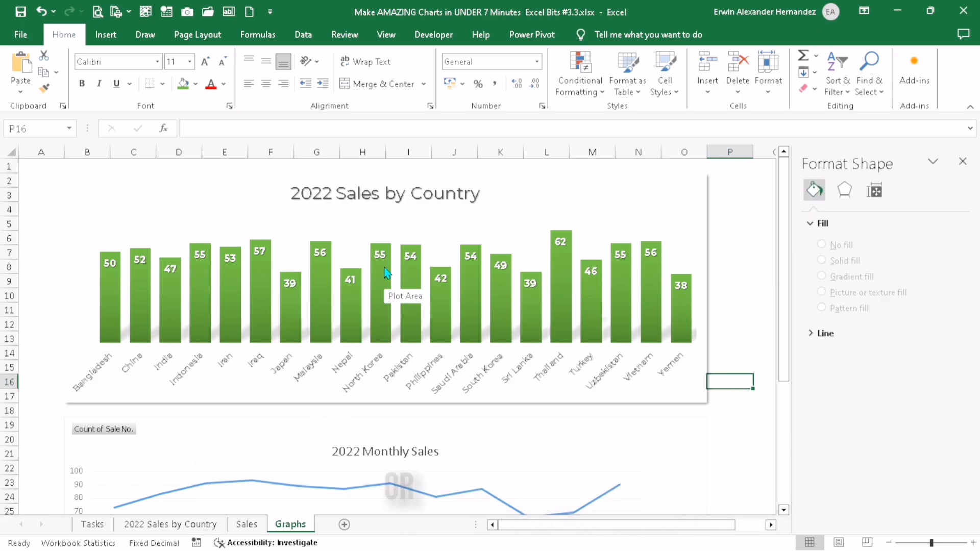
{"action": "mouse_move", "coordinate": [386, 273]}
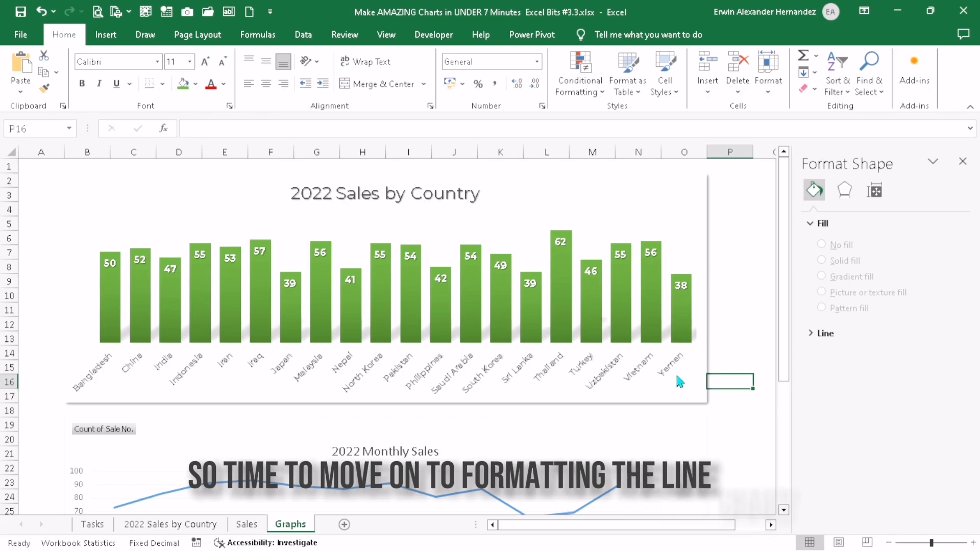
Hide all field buttons on the 2022 Monthly Sales chart
{"action": "left_click", "coordinate": [679, 434]}
{"action": "scroll", "coordinate": [398, 286], "scroll_direction": "down", "scroll_amount": 3}
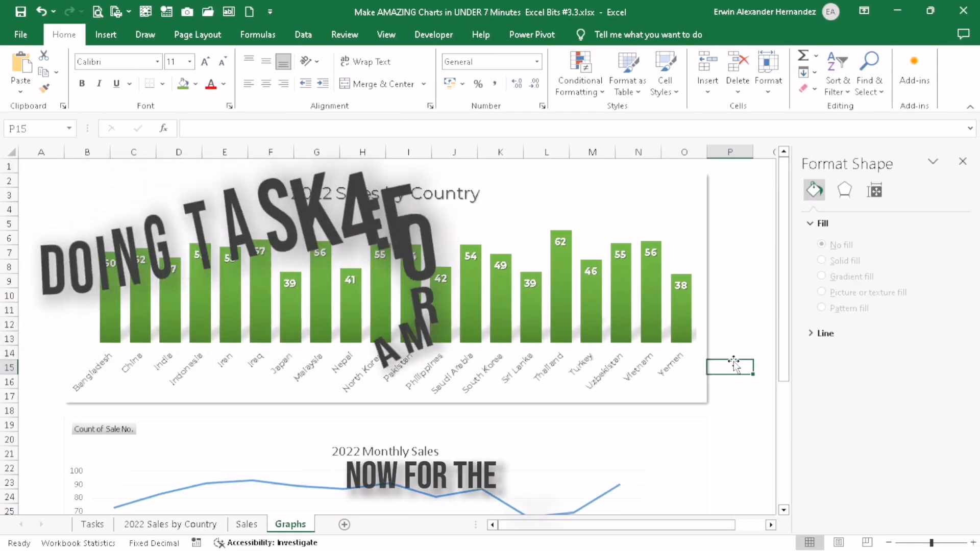
{"action": "scroll", "coordinate": [663, 370], "scroll_direction": "down", "scroll_amount": 2}
{"action": "left_click", "coordinate": [657, 375]}
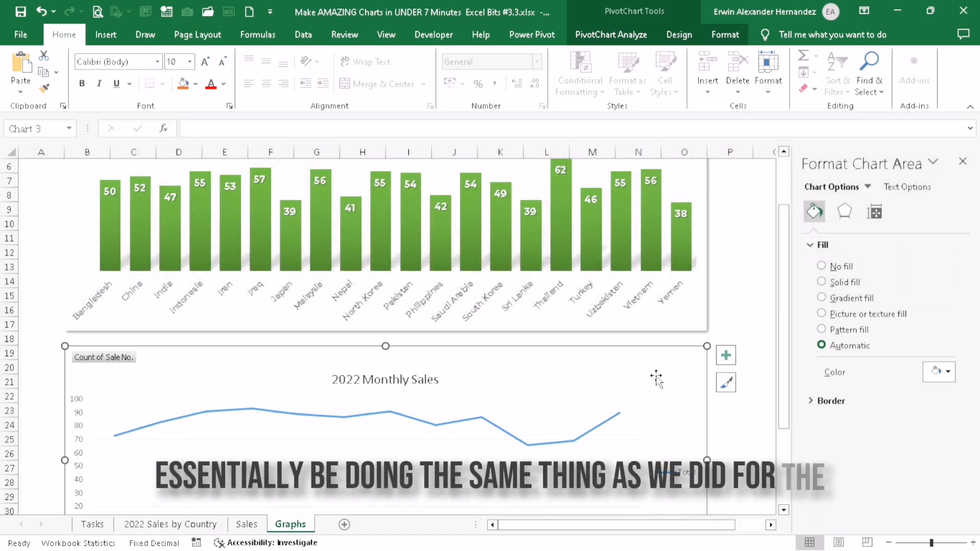
{"action": "left_click", "coordinate": [617, 306]}
{"action": "left_click", "coordinate": [558, 322]}
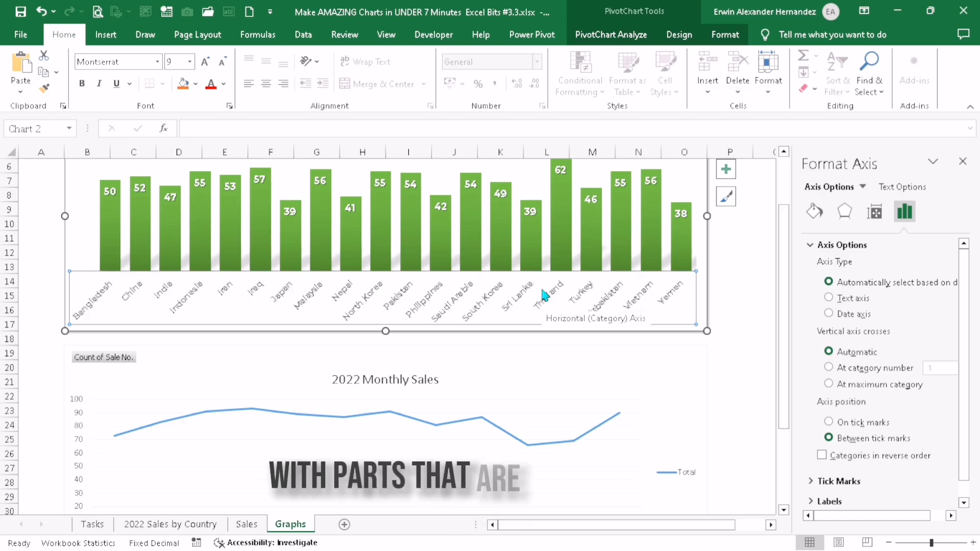
{"action": "scroll", "coordinate": [544, 294], "scroll_direction": "down", "scroll_amount": 3}
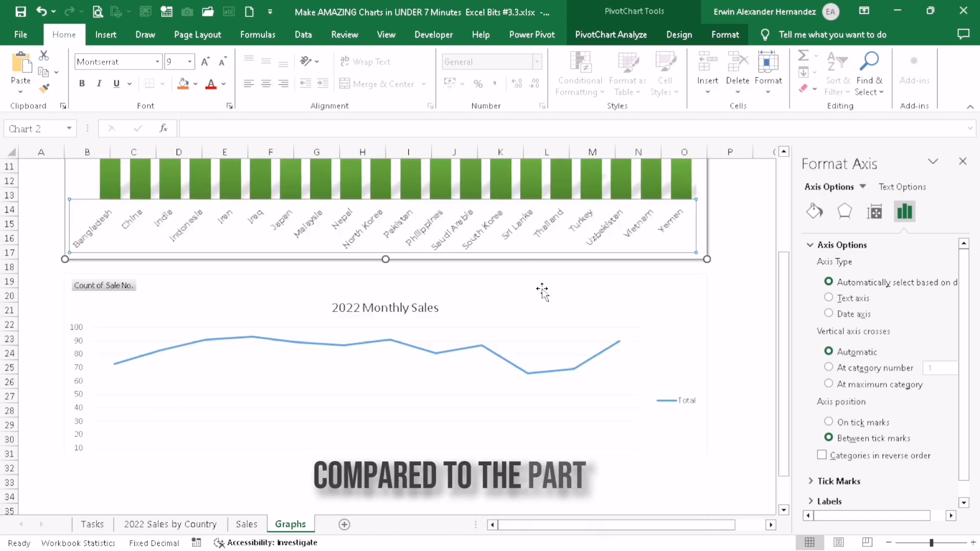
{"action": "right_click", "coordinate": [118, 213]}
{"action": "left_click", "coordinate": [165, 374]}
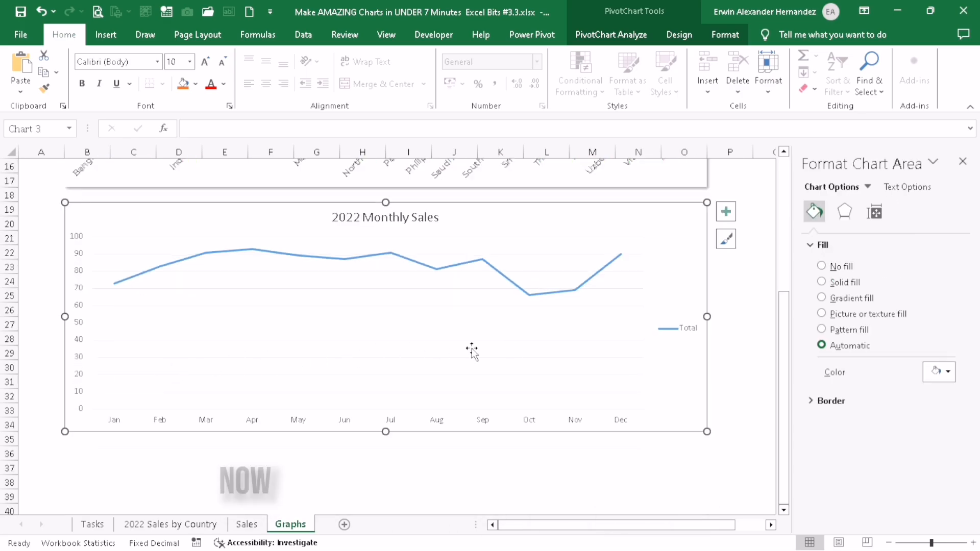
Apply the last chart style, with a thick shadowed line and round markers, to the 2022 Monthly Sales chart
{"action": "left_click", "coordinate": [679, 34]}
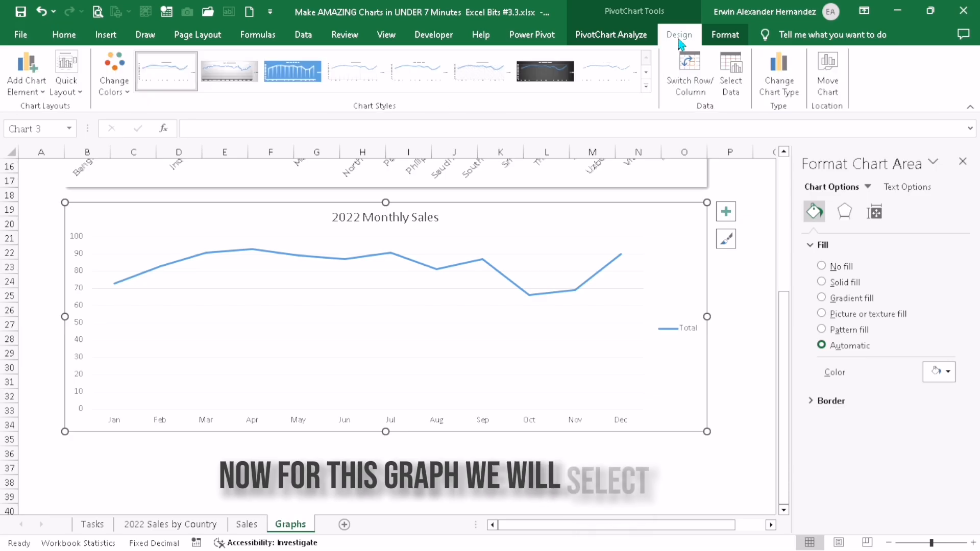
{"action": "left_click", "coordinate": [650, 85]}
{"action": "left_click", "coordinate": [534, 118]}
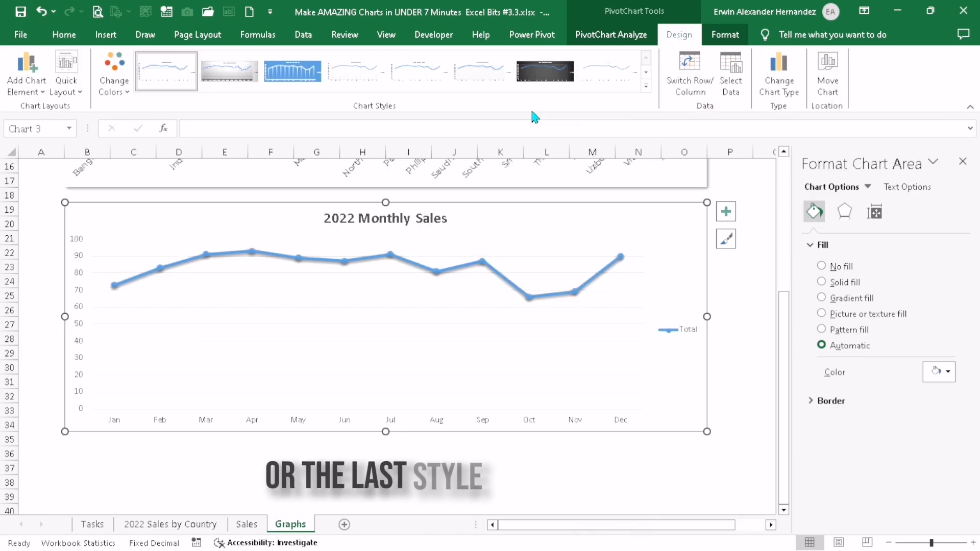
{"action": "scroll", "coordinate": [493, 309], "scroll_direction": "up", "scroll_amount": 3}
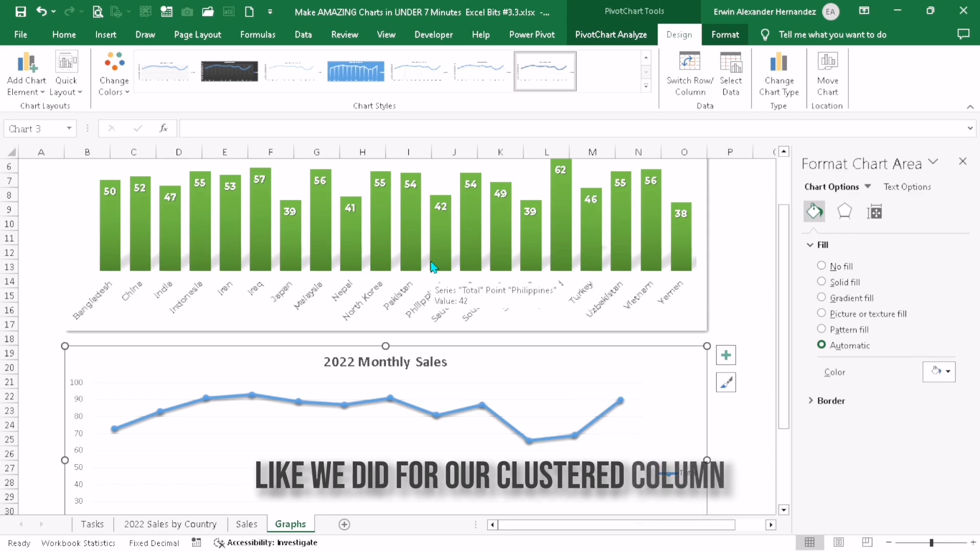
{"action": "scroll", "coordinate": [400, 308], "scroll_direction": "down", "scroll_amount": 1}
Color the whole line of the Total series in the 2022 Monthly Sales chart green
{"action": "left_click", "coordinate": [726, 35]}
{"action": "scroll", "coordinate": [500, 294], "scroll_direction": "down", "scroll_amount": 1}
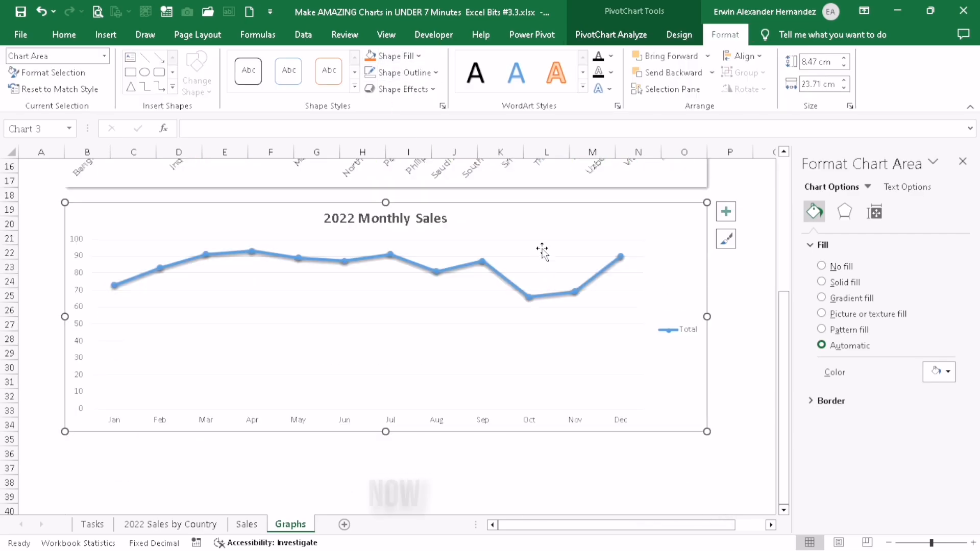
{"action": "left_click", "coordinate": [547, 296]}
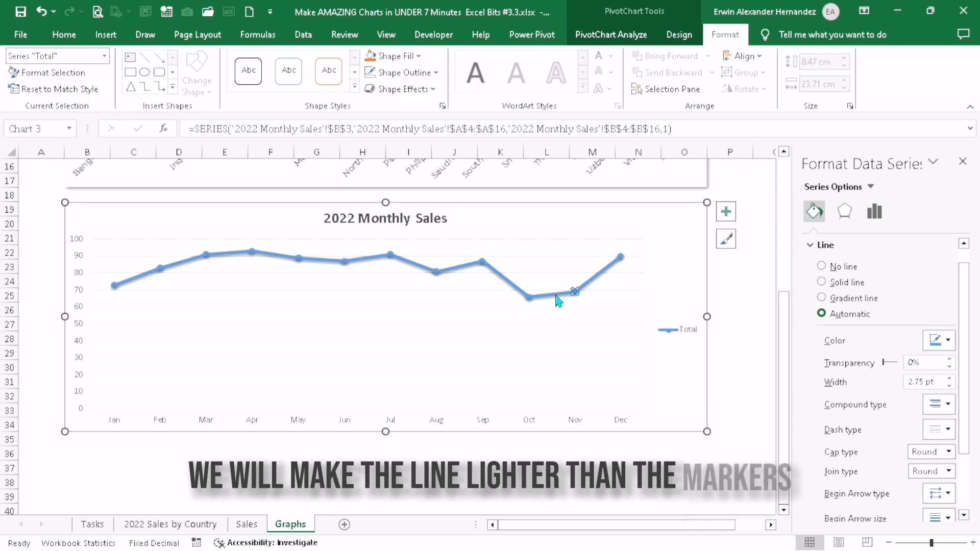
{"action": "left_click", "coordinate": [558, 300]}
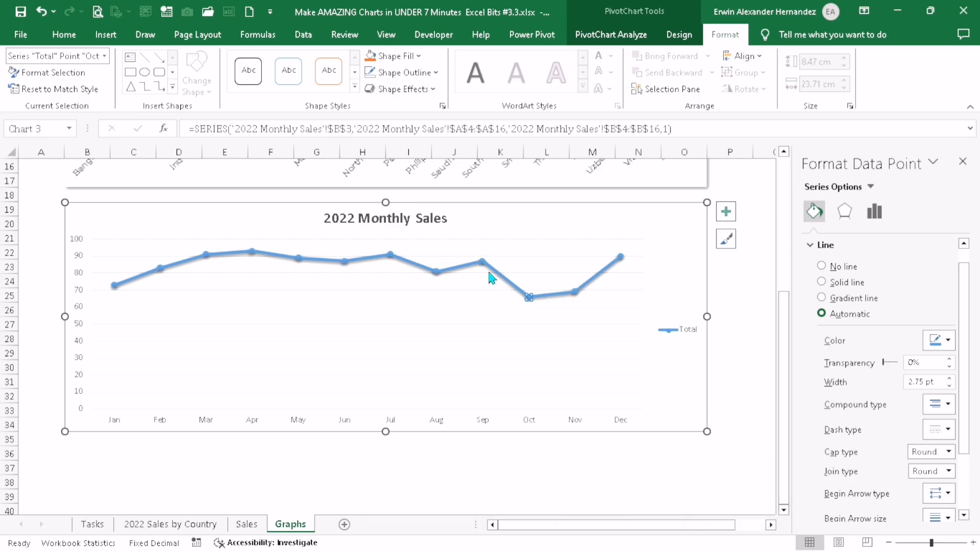
{"action": "left_click", "coordinate": [739, 323]}
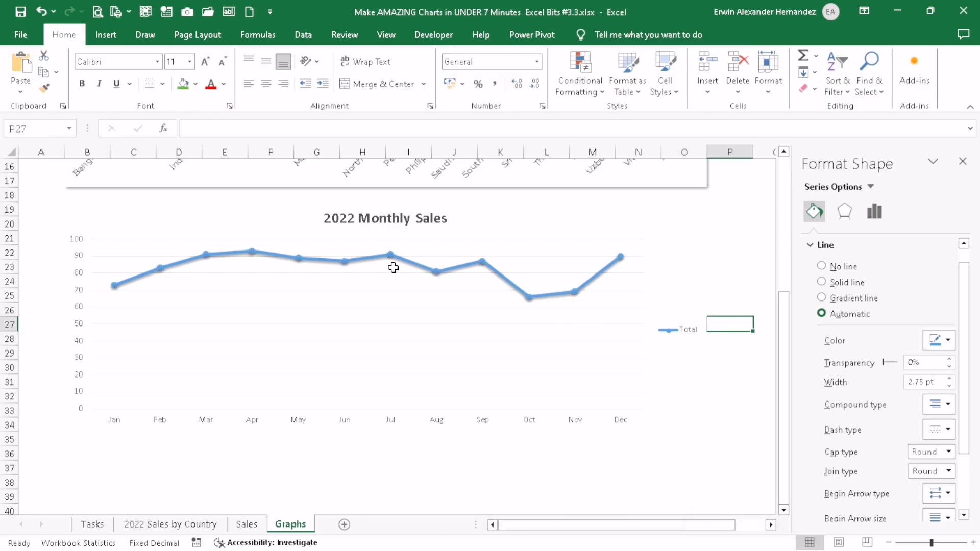
{"action": "left_click", "coordinate": [462, 272]}
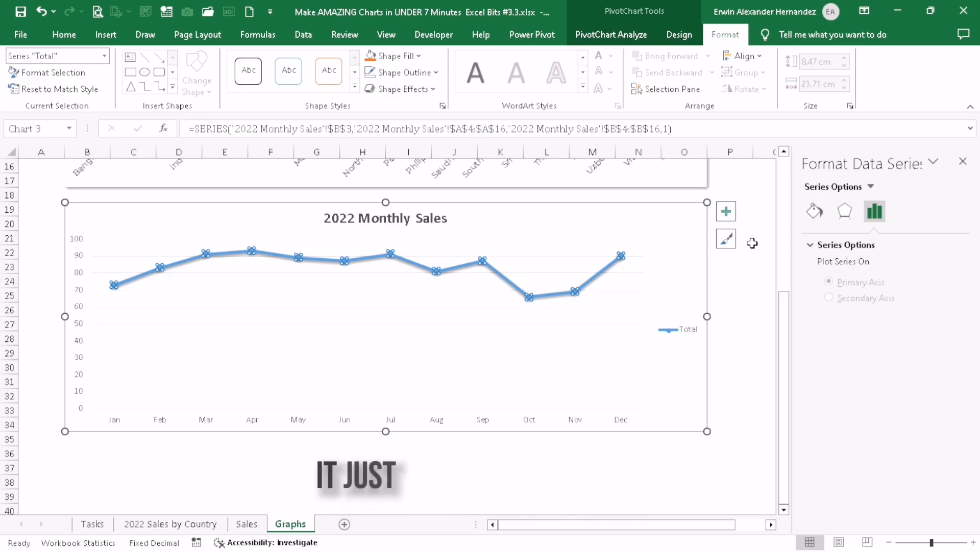
{"action": "left_click", "coordinate": [821, 215]}
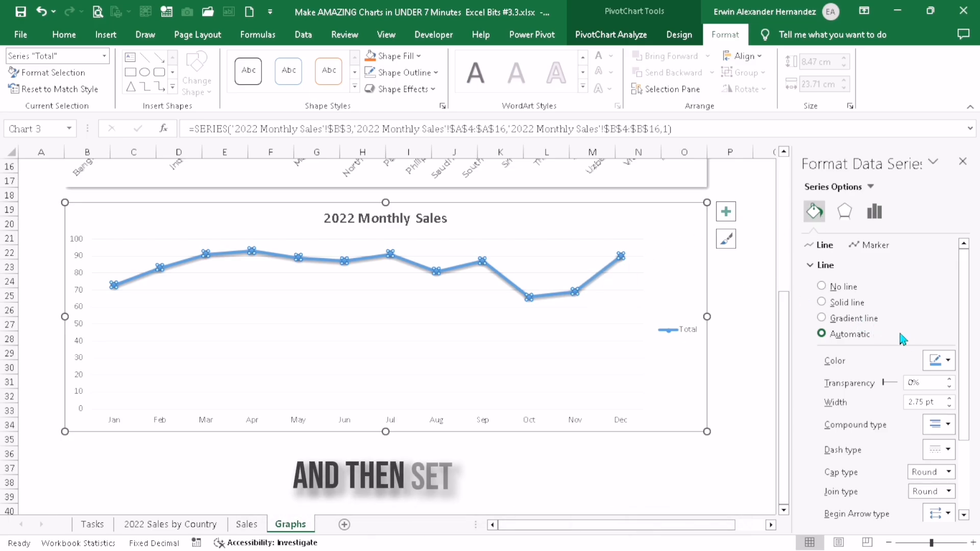
{"action": "left_click", "coordinate": [941, 364]}
{"action": "left_click", "coordinate": [973, 394]}
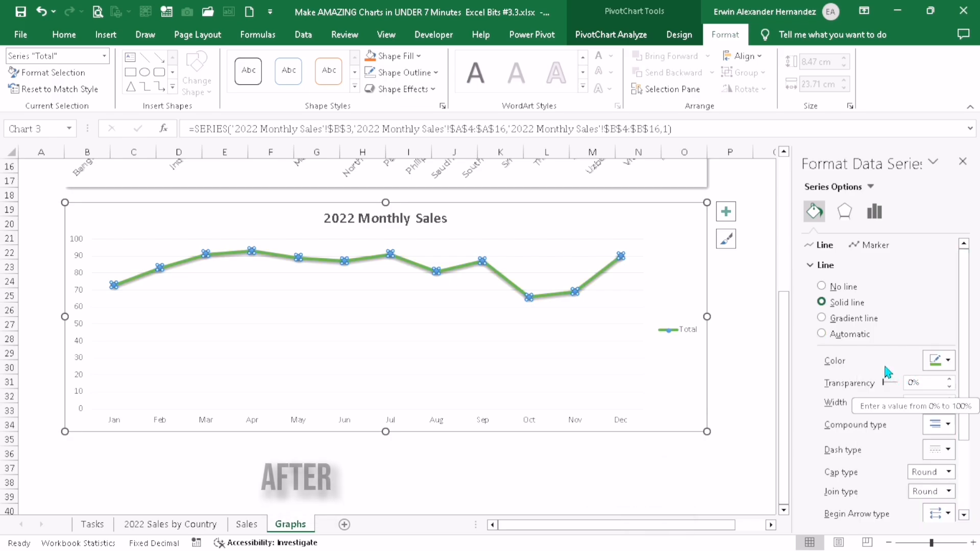
Give the monthly sales line's markers a solid fill in a darker green than the line
{"action": "left_click", "coordinate": [876, 247]}
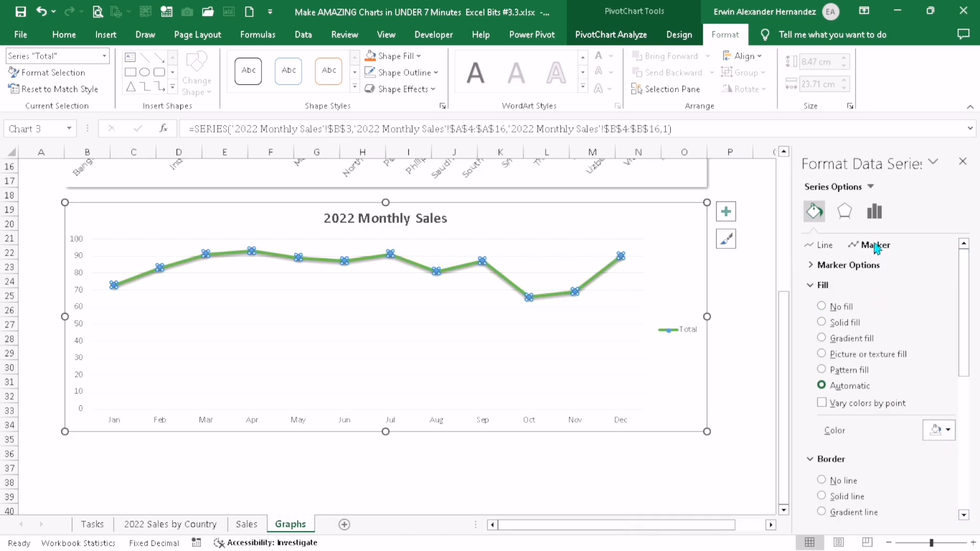
{"action": "left_click", "coordinate": [823, 323]}
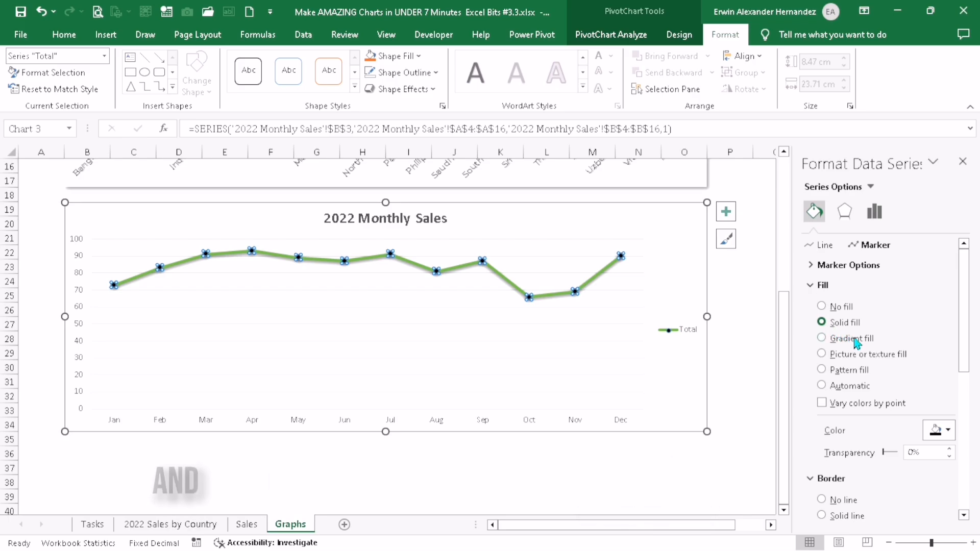
{"action": "left_click", "coordinate": [948, 431]}
{"action": "left_click", "coordinate": [974, 300]}
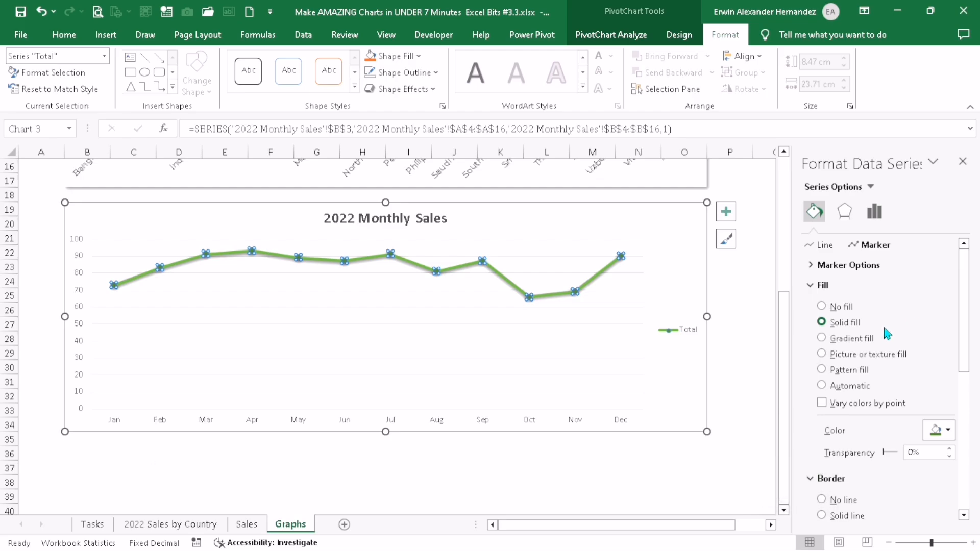
{"action": "left_click", "coordinate": [732, 323]}
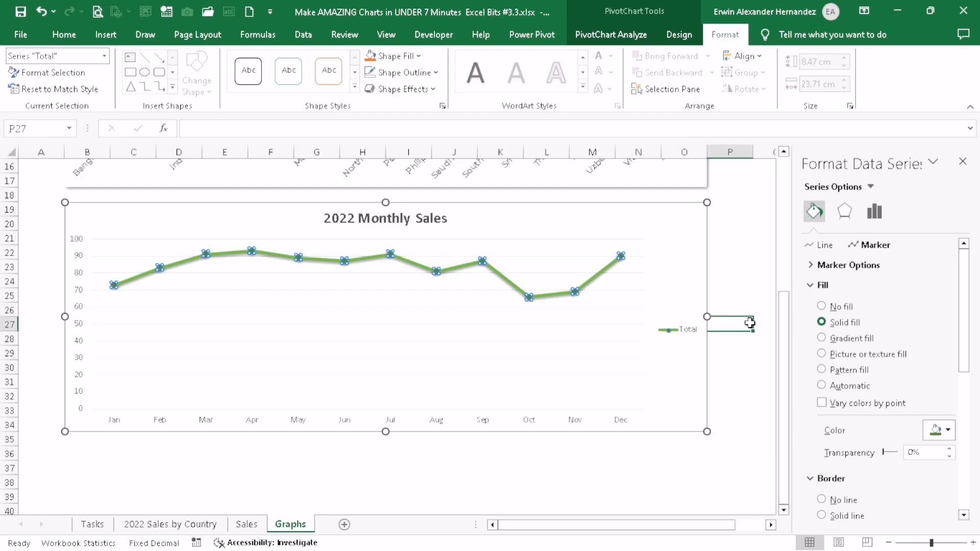
Remove the border from the markers of the line in the 2022 Monthly Sales chart
{"action": "left_click", "coordinate": [577, 294]}
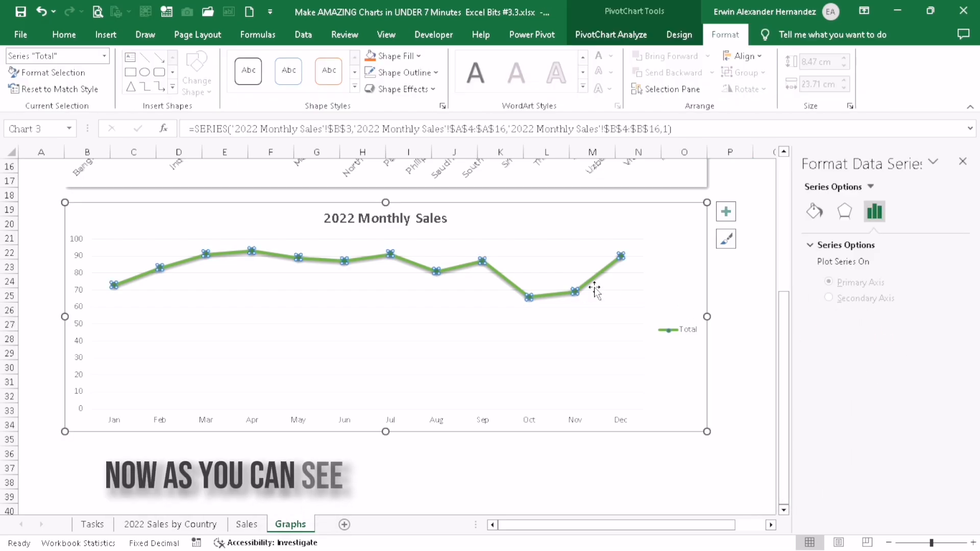
{"action": "left_click", "coordinate": [816, 211]}
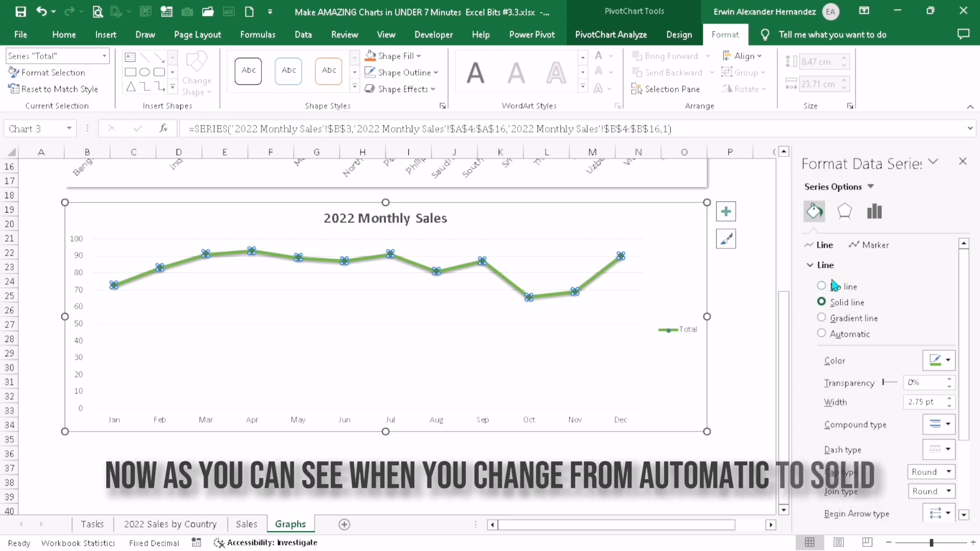
{"action": "left_click", "coordinate": [867, 245]}
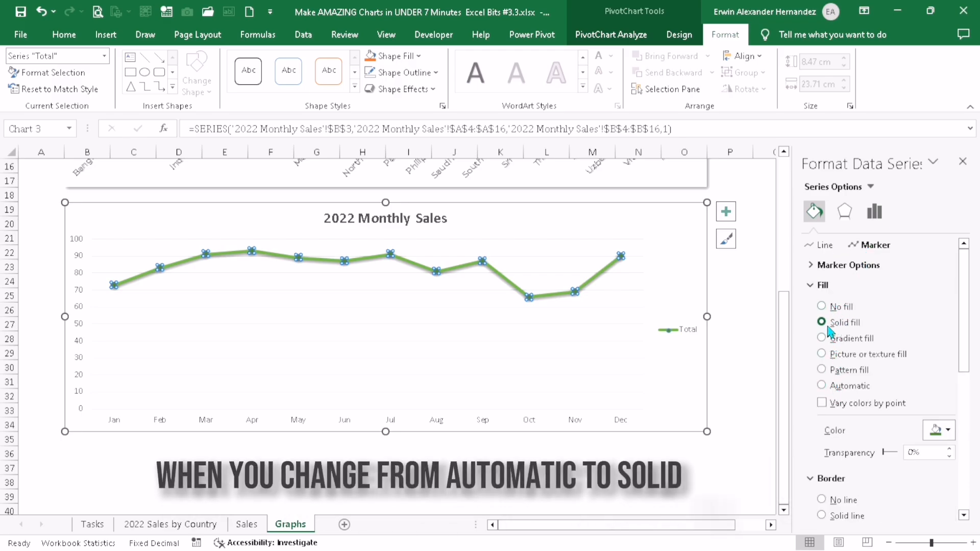
{"action": "scroll", "coordinate": [828, 331], "scroll_direction": "down", "scroll_amount": 5}
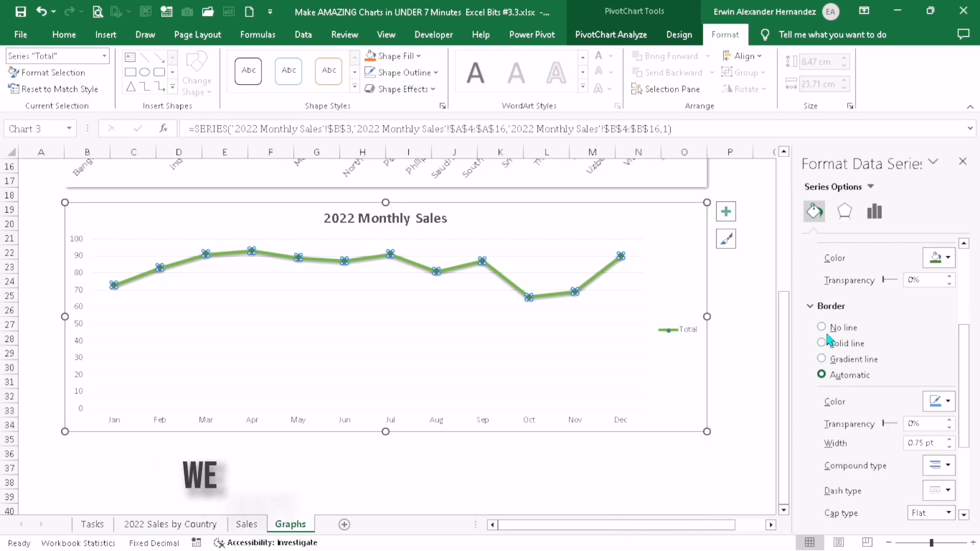
{"action": "left_click", "coordinate": [821, 329]}
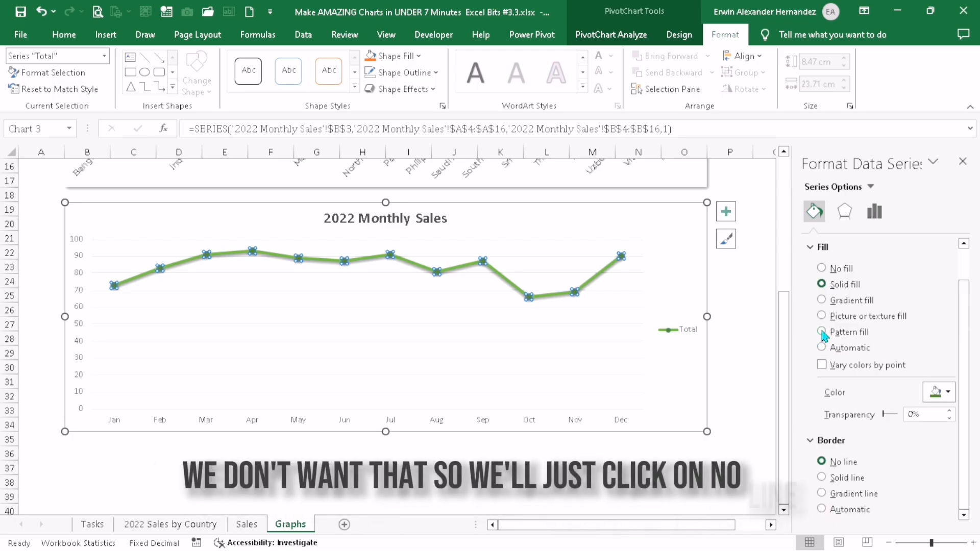
{"action": "left_click", "coordinate": [739, 294]}
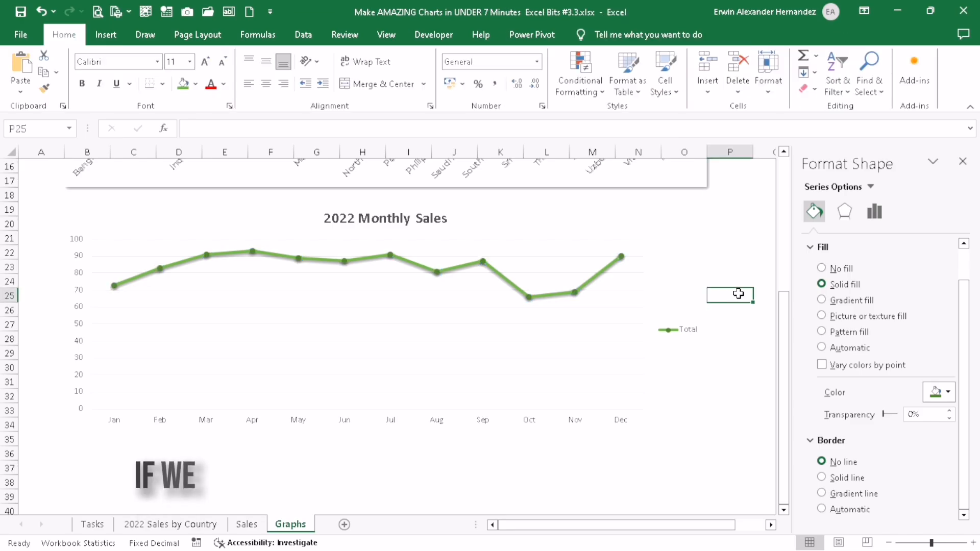
{"action": "left_click", "coordinate": [482, 262]}
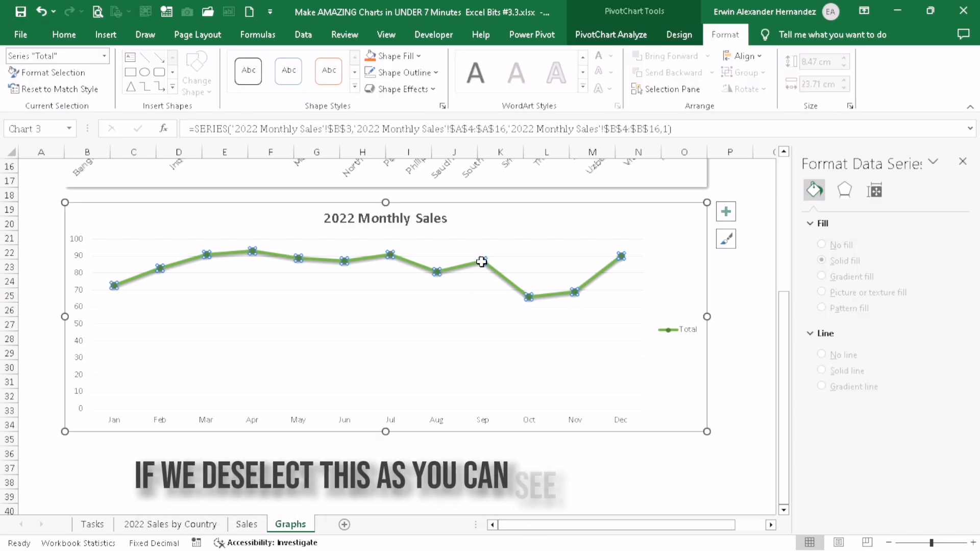
{"action": "left_click", "coordinate": [551, 295]}
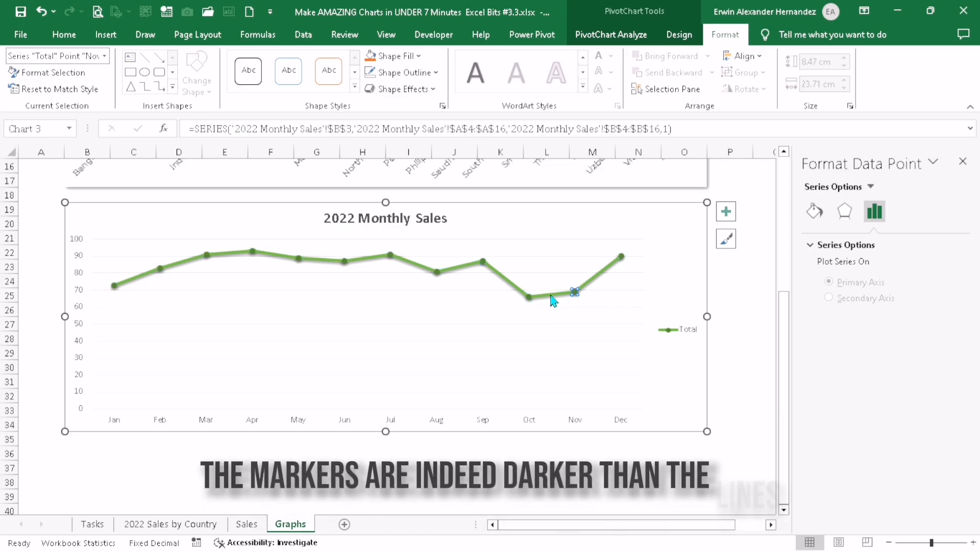
{"action": "left_click", "coordinate": [529, 296]}
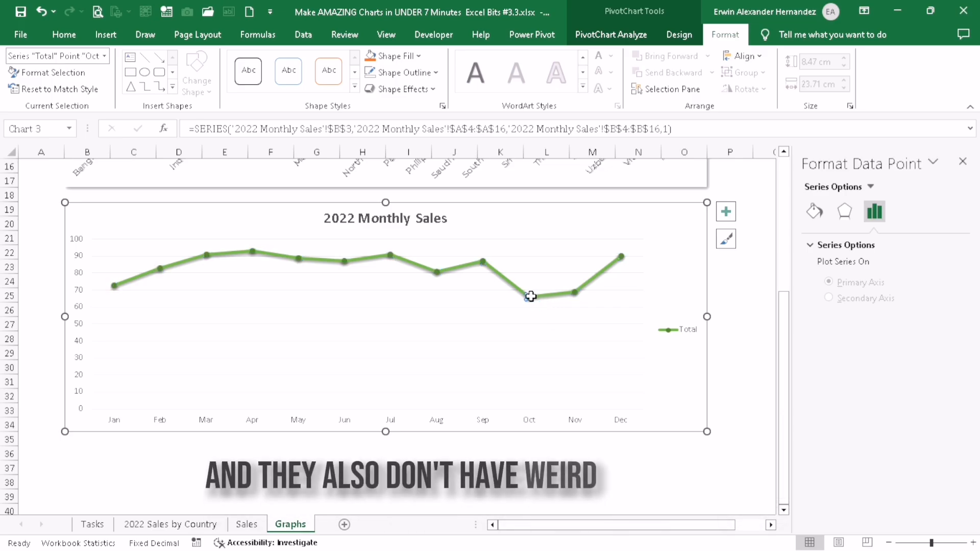
Set all text in the 2022 Monthly Sales chart to the Montserrat font without bold
{"action": "left_click", "coordinate": [280, 204]}
{"action": "left_click", "coordinate": [64, 35]}
{"action": "left_click", "coordinate": [146, 62]}
{"action": "type", "text": "Montserrat"}
{"action": "key", "text": "Return"}
{"action": "key", "text": "ctrl+b"}
{"action": "left_click", "coordinate": [42, 253]}
{"action": "left_click", "coordinate": [570, 218]}
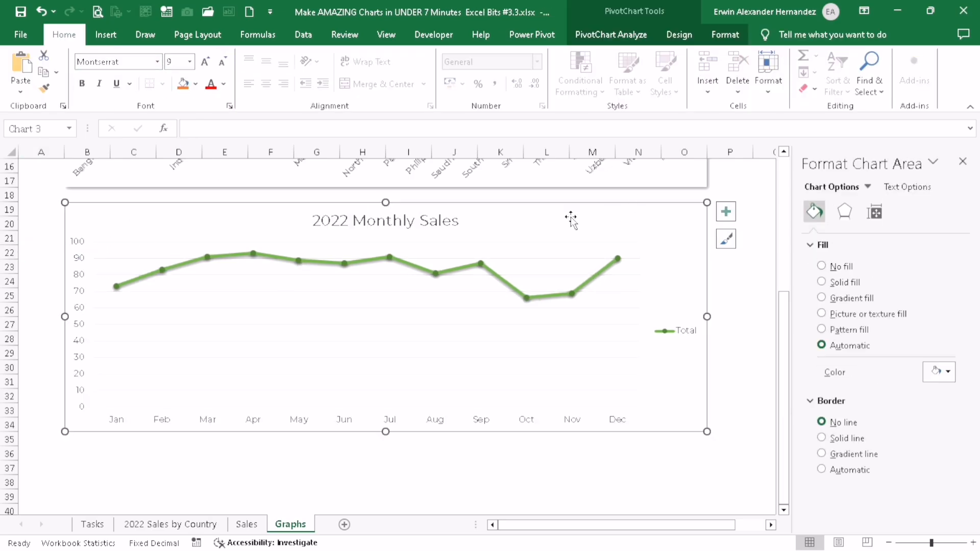
Give the 2022 Monthly Sales chart area an outer shadow with 60% transparency, 4 pt blur, 45° angle and 3 pt distance
{"action": "left_click", "coordinate": [907, 187]}
{"action": "left_click", "coordinate": [844, 210]}
{"action": "left_click", "coordinate": [831, 186]}
{"action": "left_click", "coordinate": [845, 211]}
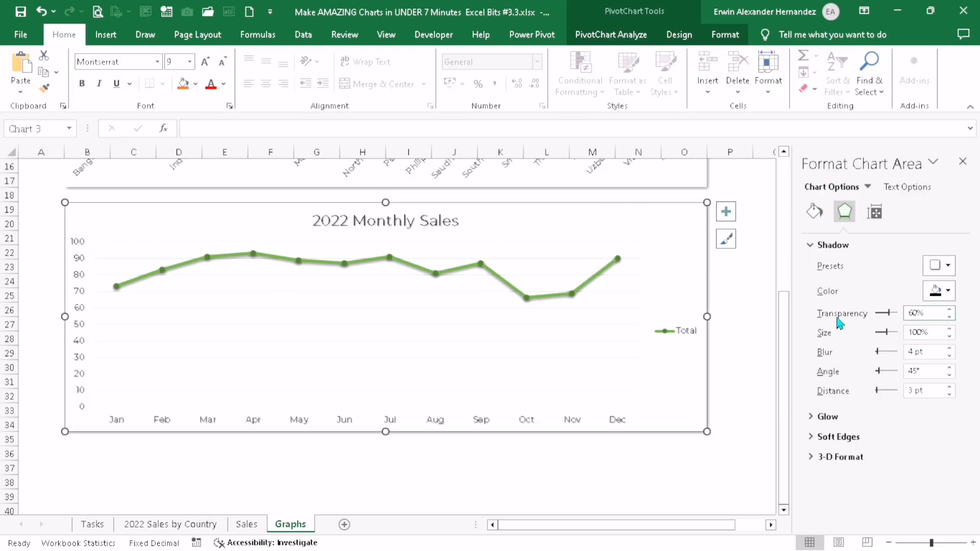
Remove the legend from the 2022 Monthly Sales chart
{"action": "left_click", "coordinate": [725, 212]}
{"action": "left_click", "coordinate": [761, 330]}
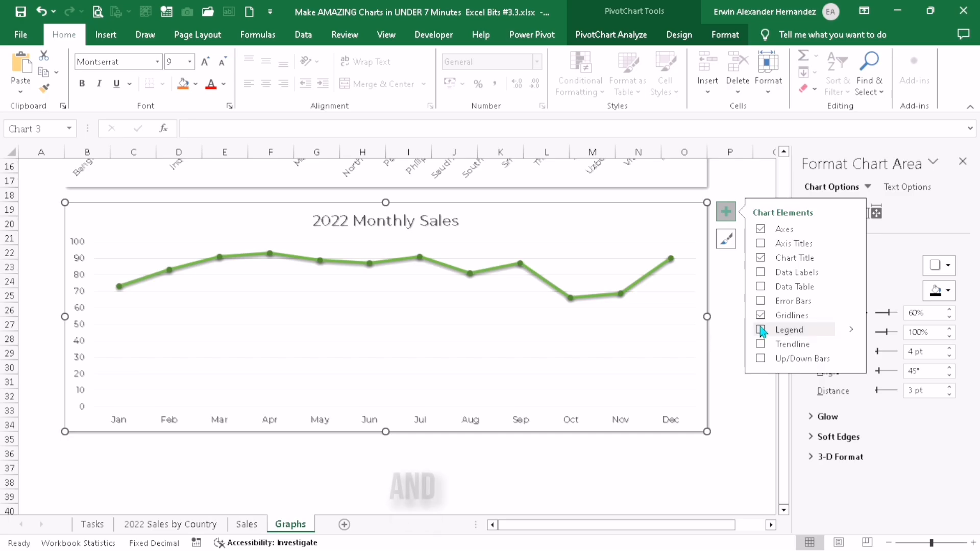
{"action": "left_click", "coordinate": [728, 338]}
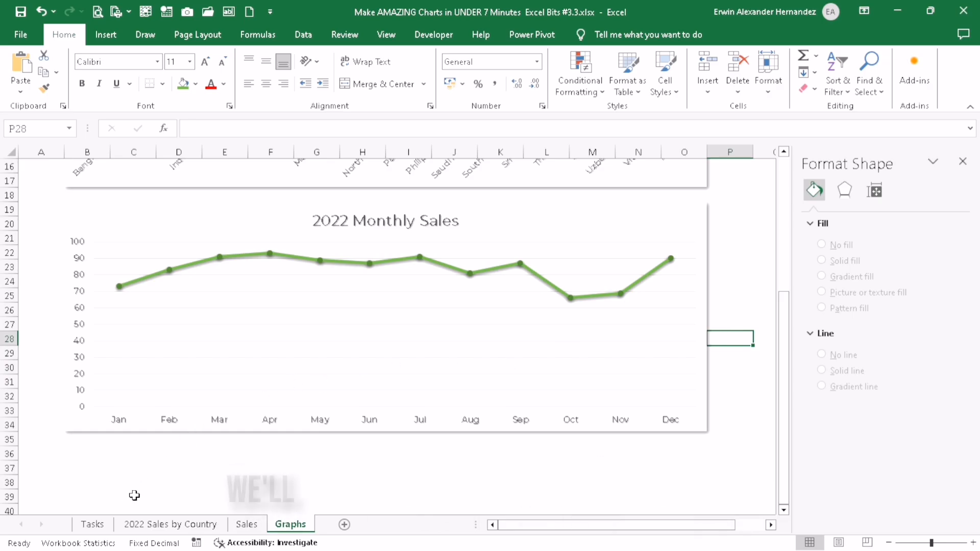
Fill the status cell of task 4 on the Tasks sheet with green and read the description of task 5
{"action": "left_click", "coordinate": [104, 525]}
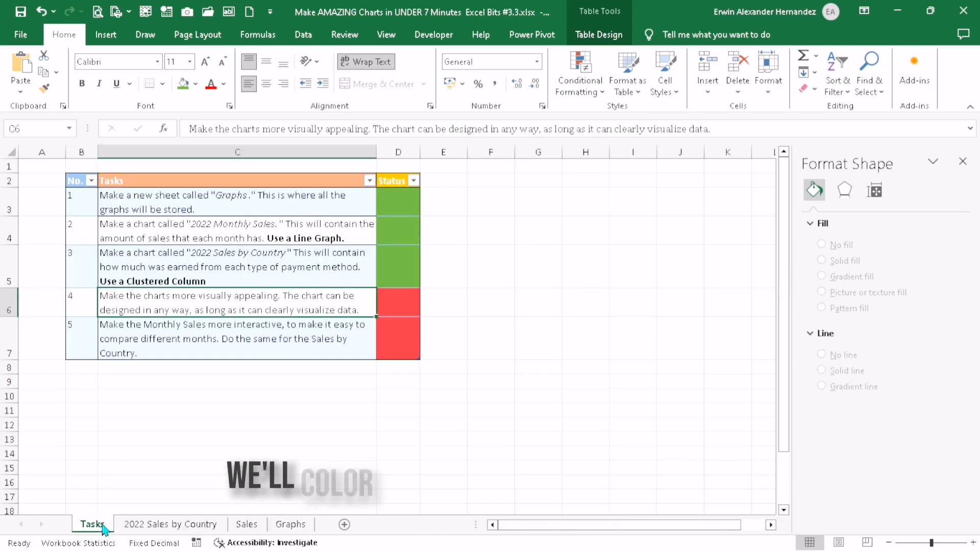
{"action": "left_click", "coordinate": [393, 302]}
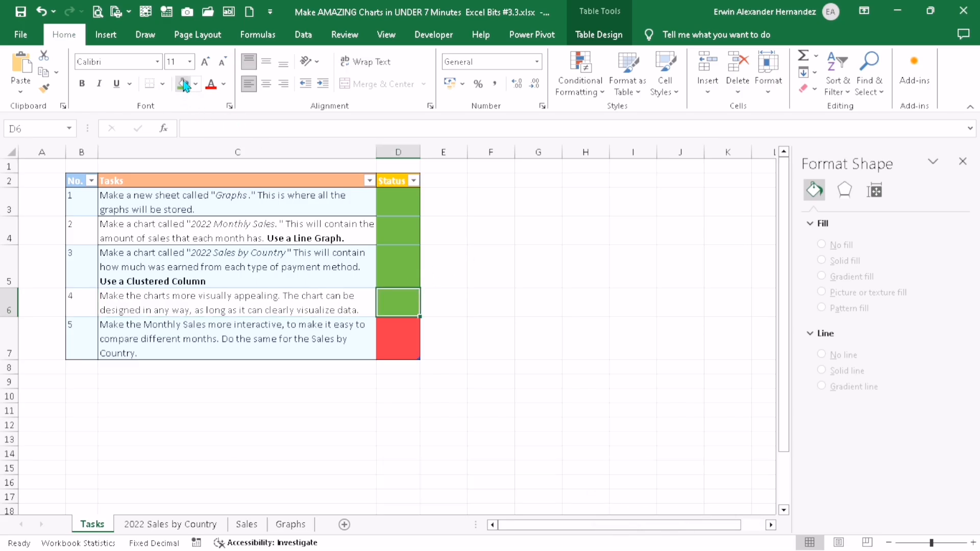
{"action": "left_click", "coordinate": [81, 333]}
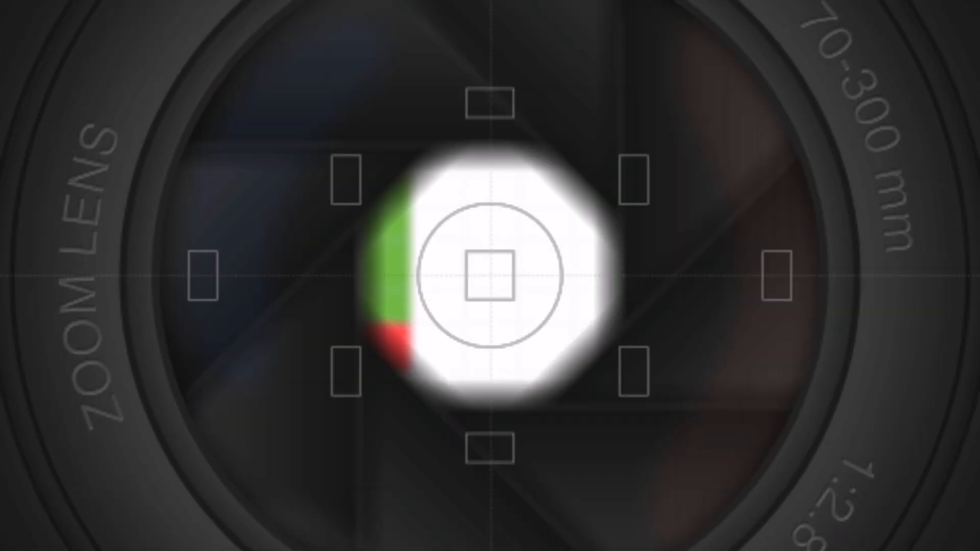
{"action": "left_click", "coordinate": [350, 341]}
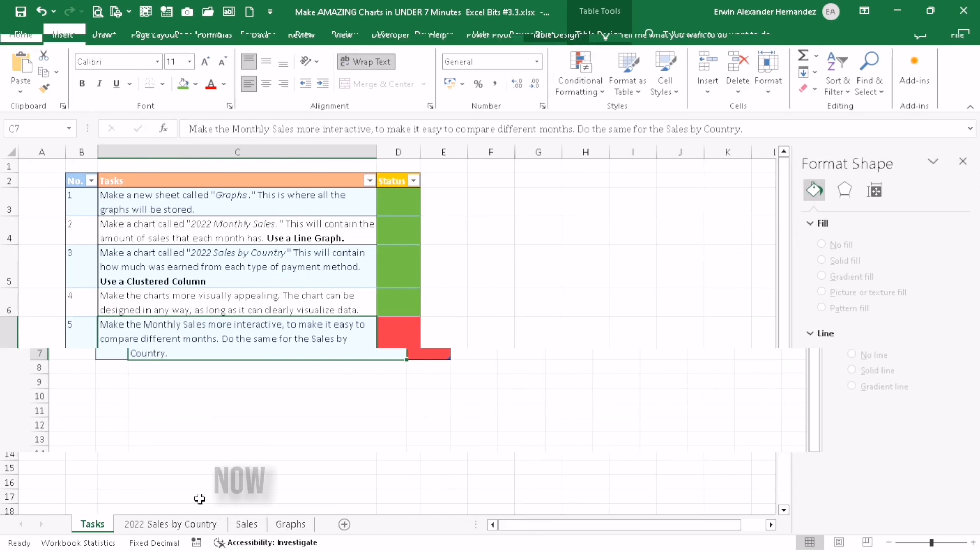
Hide the 2022 Sales by Country sheet
{"action": "left_click", "coordinate": [189, 524]}
{"action": "right_click", "coordinate": [188, 528]}
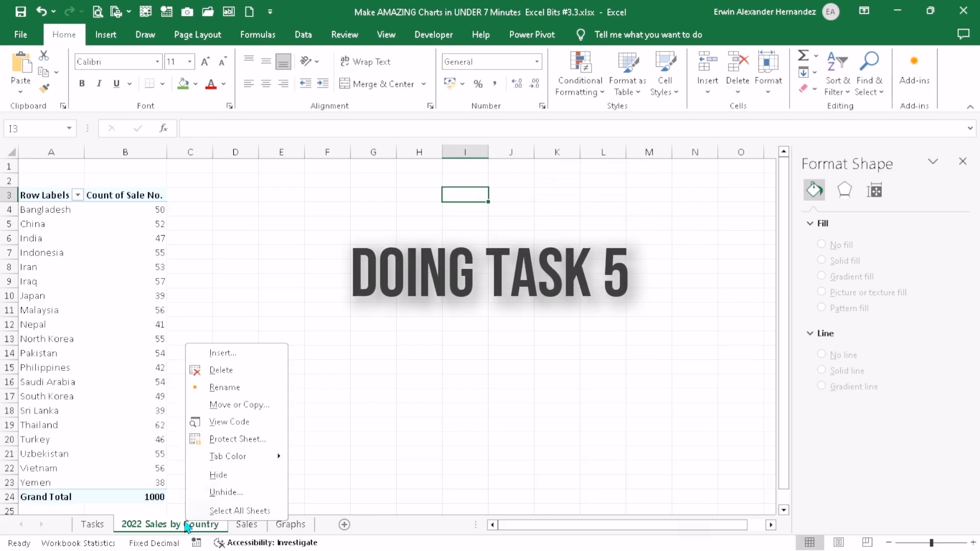
{"action": "left_click", "coordinate": [218, 475]}
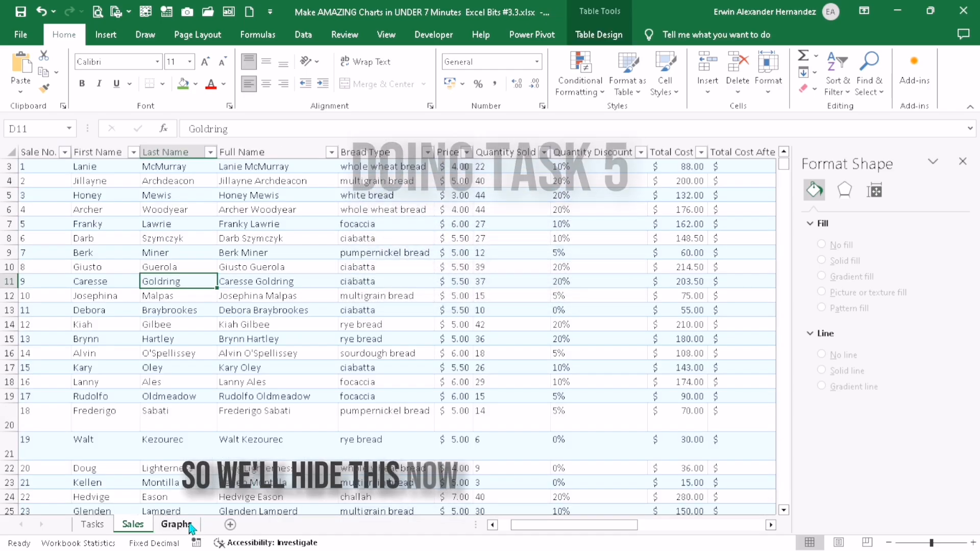
Insert a slicer for the Country field on the 2022 Sales by Country chart in the Graphs sheet
{"action": "left_click", "coordinate": [188, 526]}
{"action": "scroll", "coordinate": [244, 388], "scroll_direction": "up", "scroll_amount": 5}
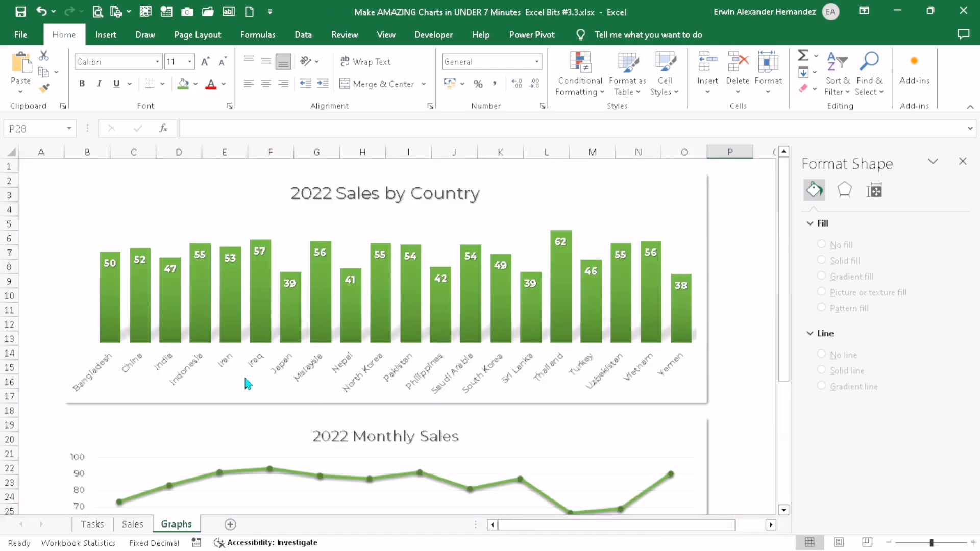
{"action": "left_click", "coordinate": [522, 195]}
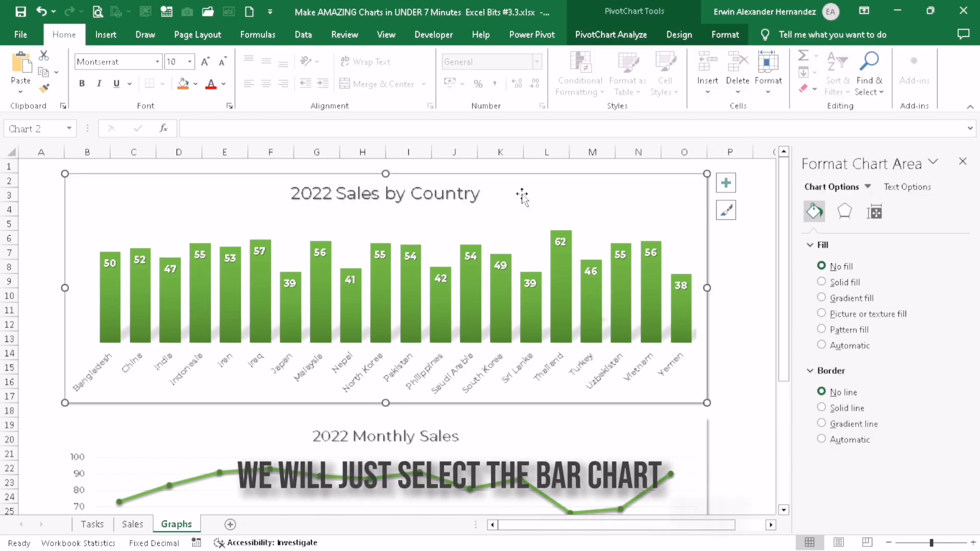
{"action": "left_click", "coordinate": [627, 40]}
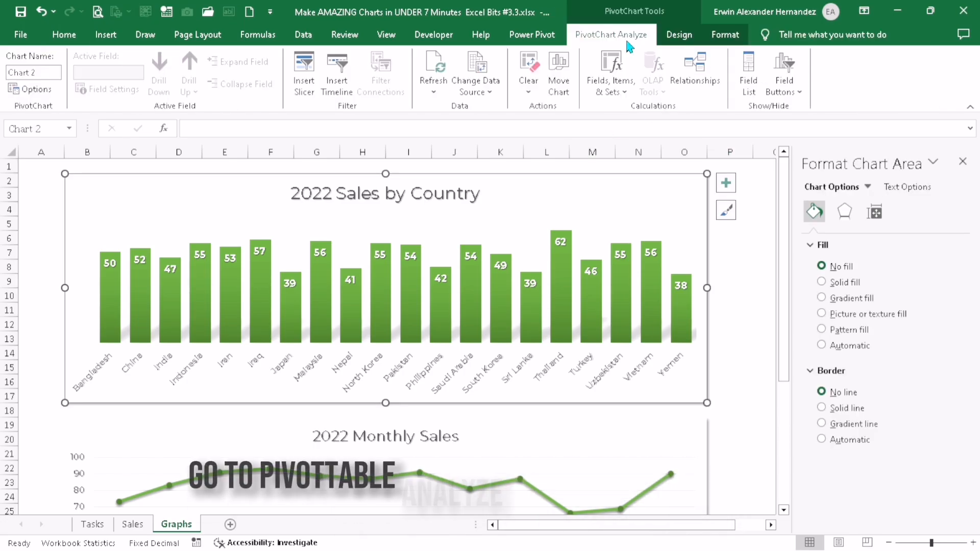
{"action": "left_click", "coordinate": [307, 77]}
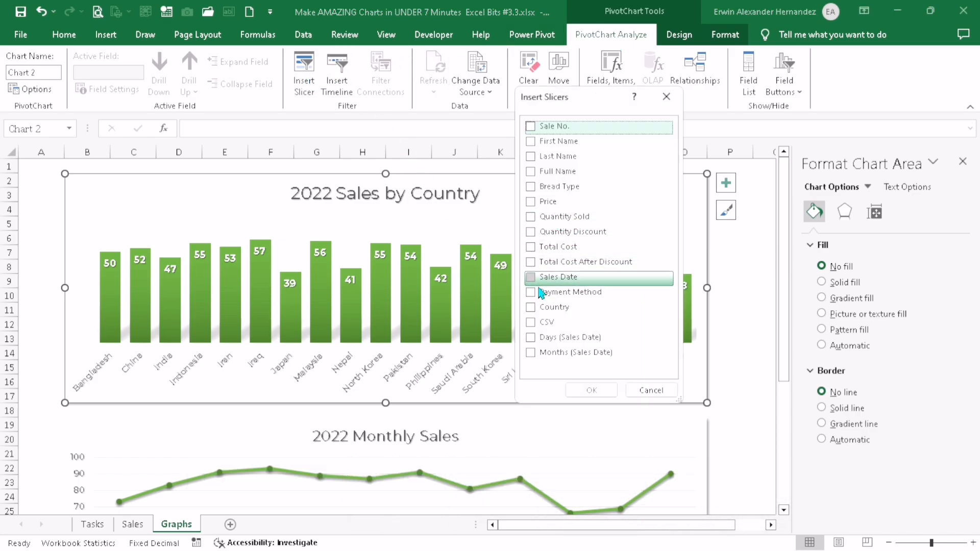
{"action": "left_click", "coordinate": [588, 390]}
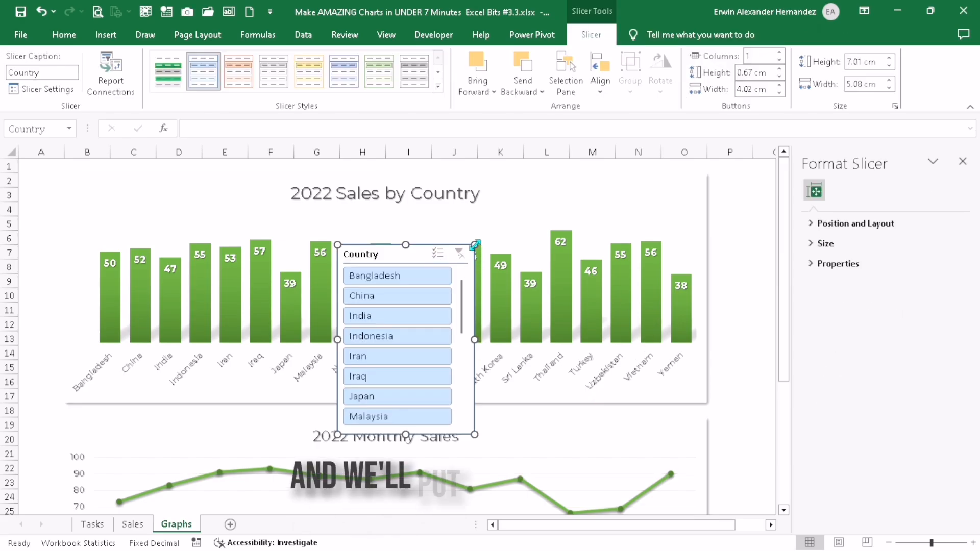
Resize the Country slicer to 8.47 by 5.08 cm so it fits over columns P to R, flush with the country chart's right edge
{"action": "scroll", "coordinate": [694, 474], "scroll_direction": "right", "scroll_amount": 2}
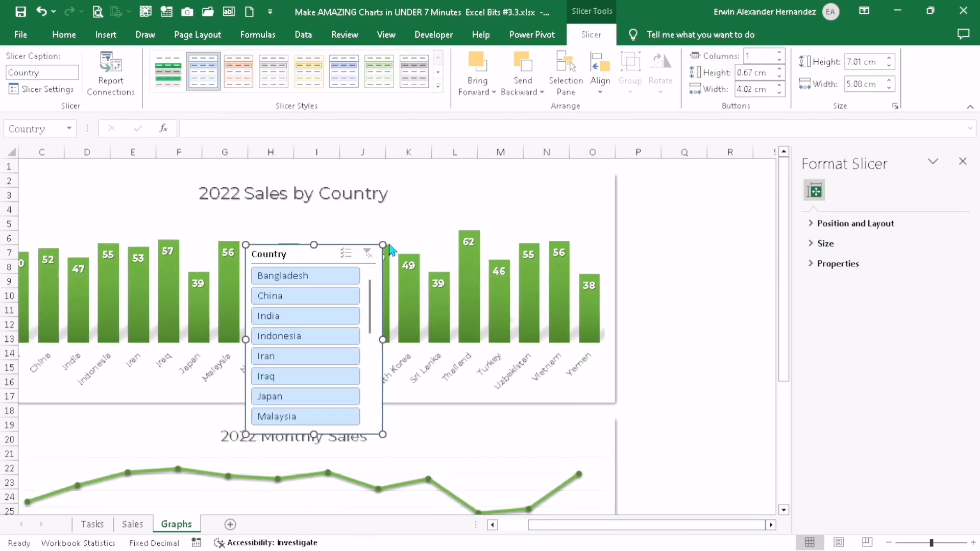
{"action": "left_click_drag", "start_coordinate": [390, 246], "coordinate": [755, 177]}
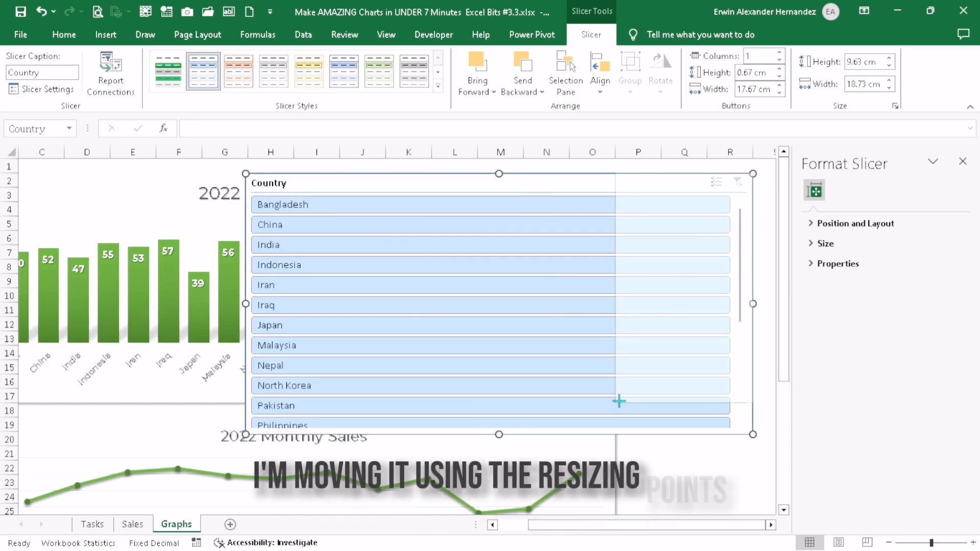
{"action": "left_click_drag", "start_coordinate": [618, 401], "coordinate": [616, 403]}
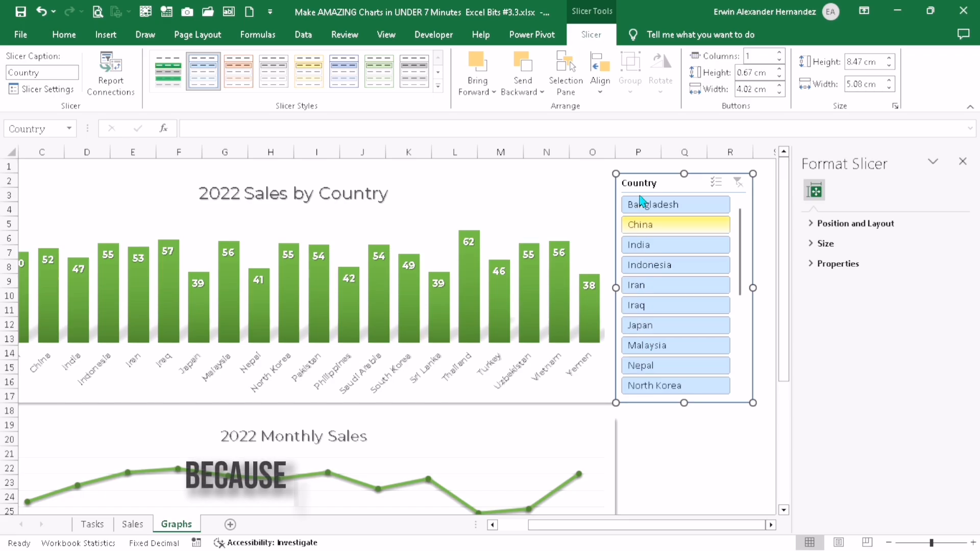
{"action": "left_click", "coordinate": [601, 71]}
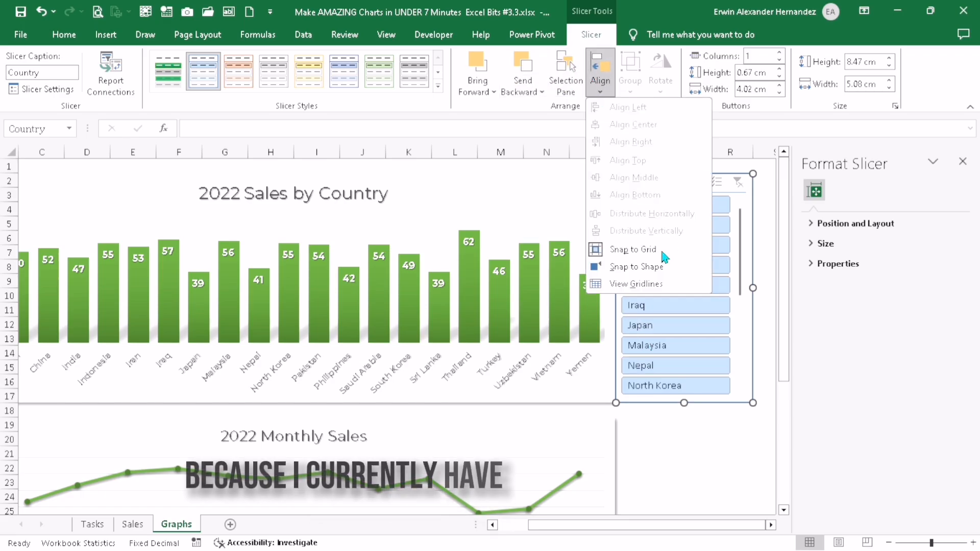
{"action": "left_click", "coordinate": [664, 423]}
{"action": "left_click", "coordinate": [710, 412]}
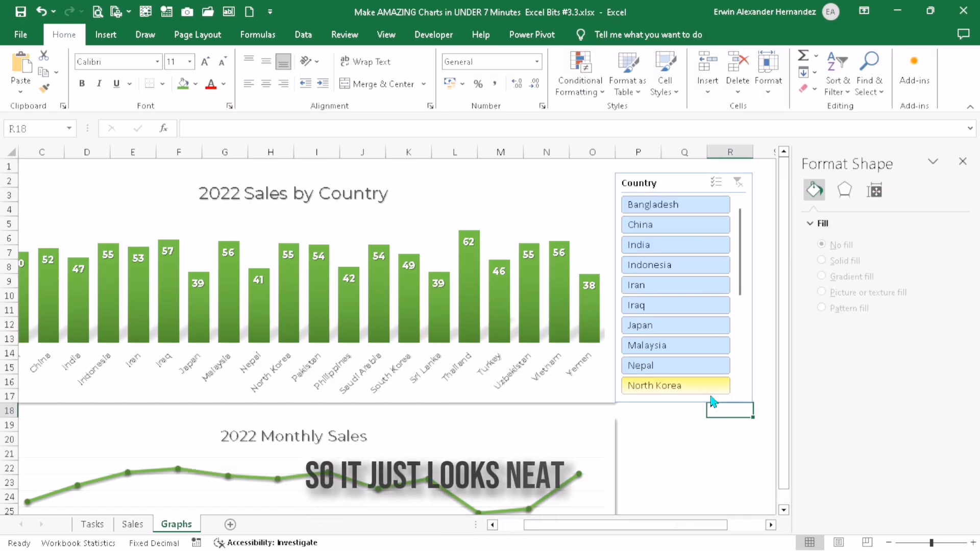
Apply the light green slicer style to the Country slicer
{"action": "left_click", "coordinate": [742, 373]}
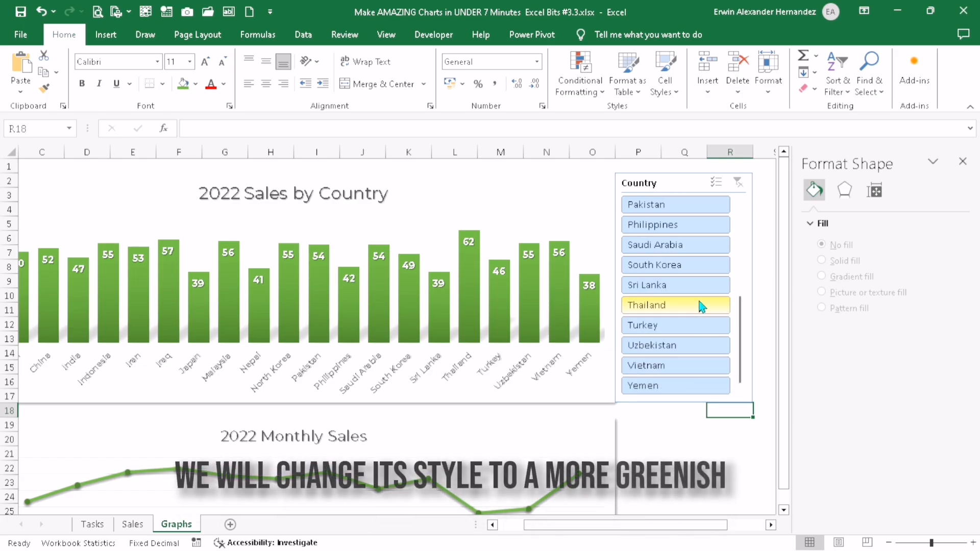
{"action": "left_click_drag", "start_coordinate": [739, 301], "coordinate": [737, 192]}
{"action": "left_click", "coordinate": [739, 194]}
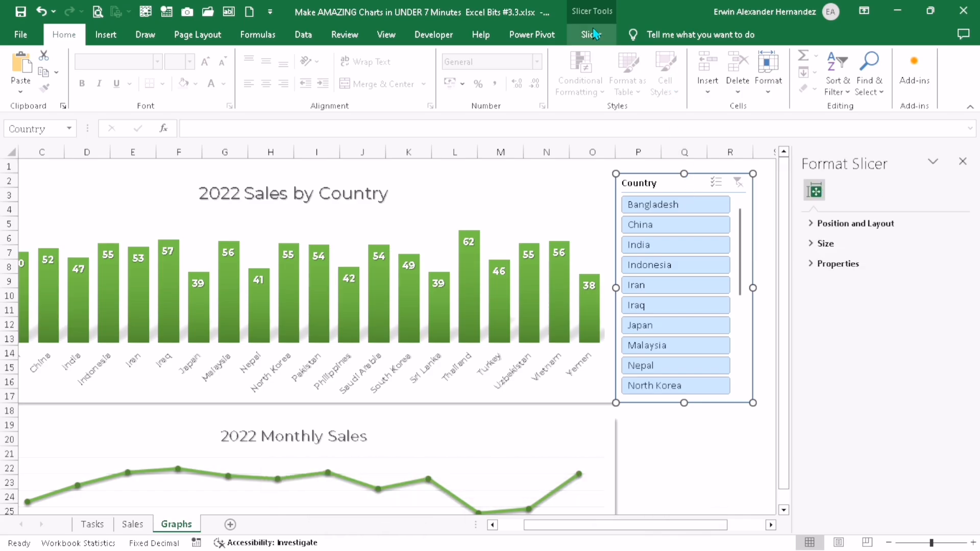
{"action": "left_click", "coordinate": [595, 34]}
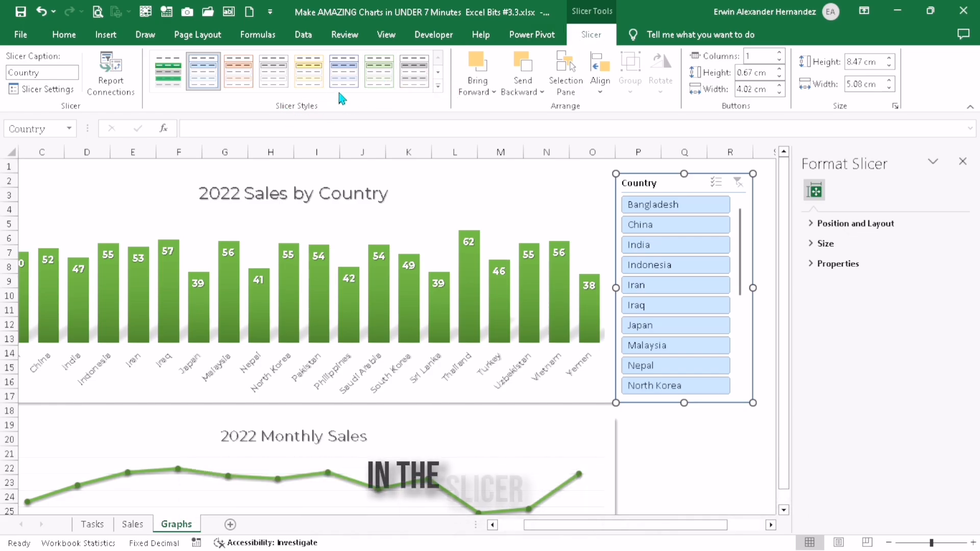
{"action": "left_click", "coordinate": [378, 82]}
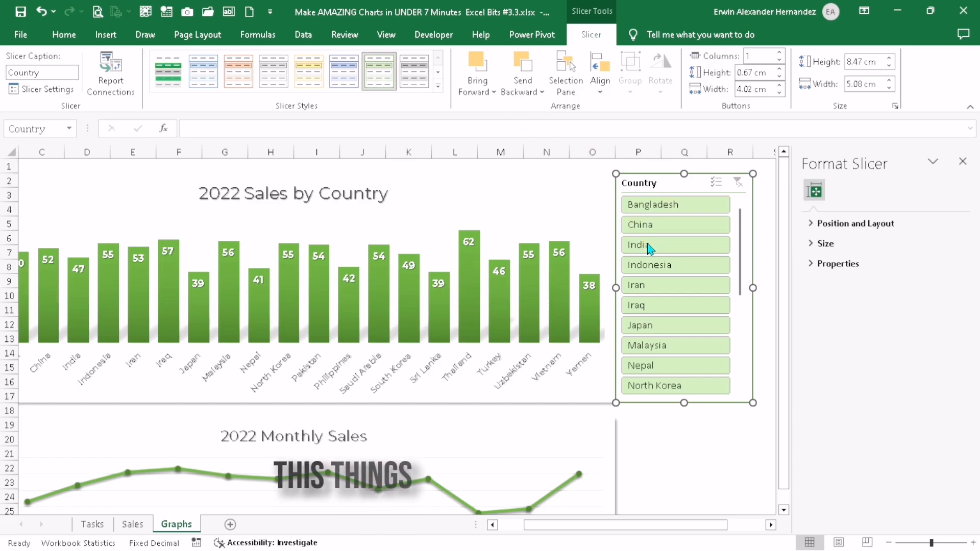
Filter the 2022 Sales by Country chart to Iraq with the Country slicer
{"action": "left_click", "coordinate": [688, 305]}
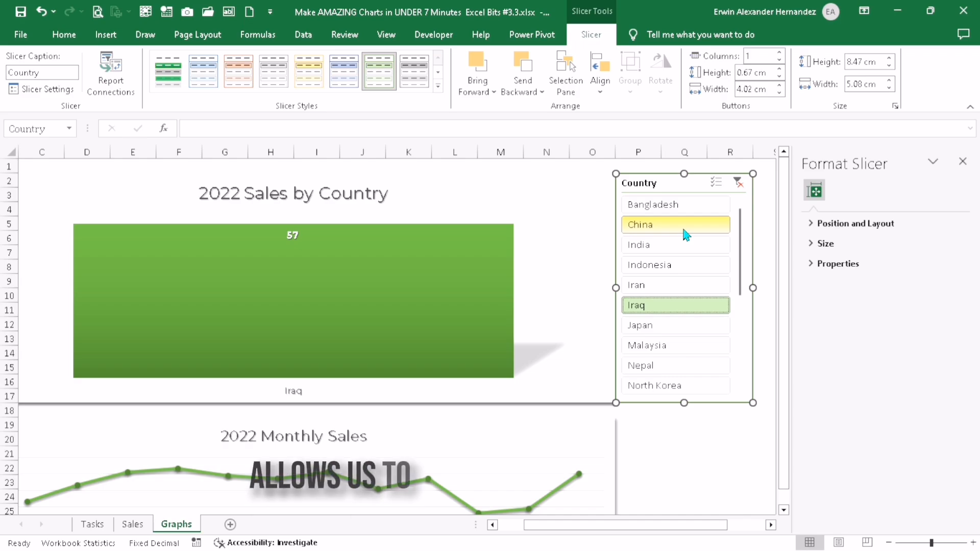
{"action": "mouse_move", "coordinate": [277, 306]}
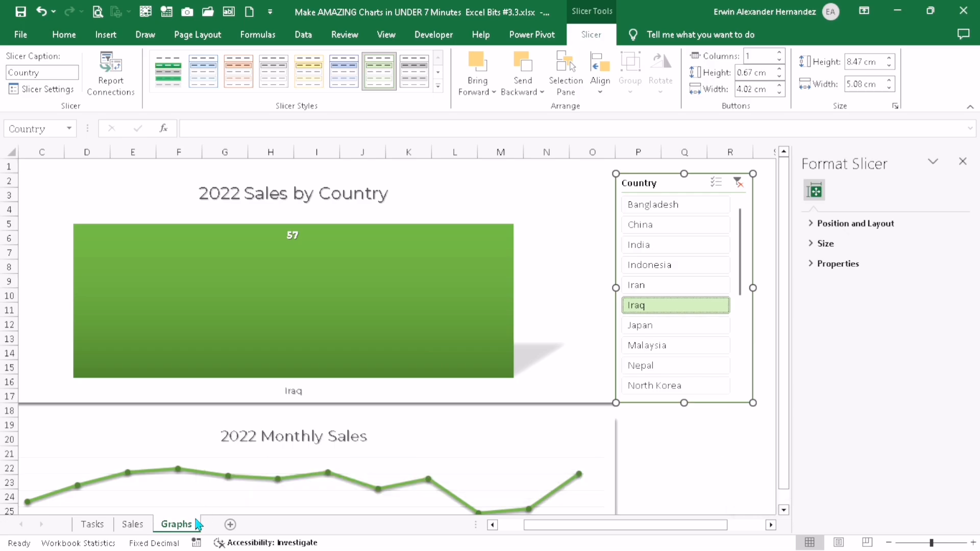
Unhide the 2022 Sales by Country sheet and view its filtered pivot table
{"action": "right_click", "coordinate": [177, 524]}
{"action": "left_click", "coordinate": [218, 497]}
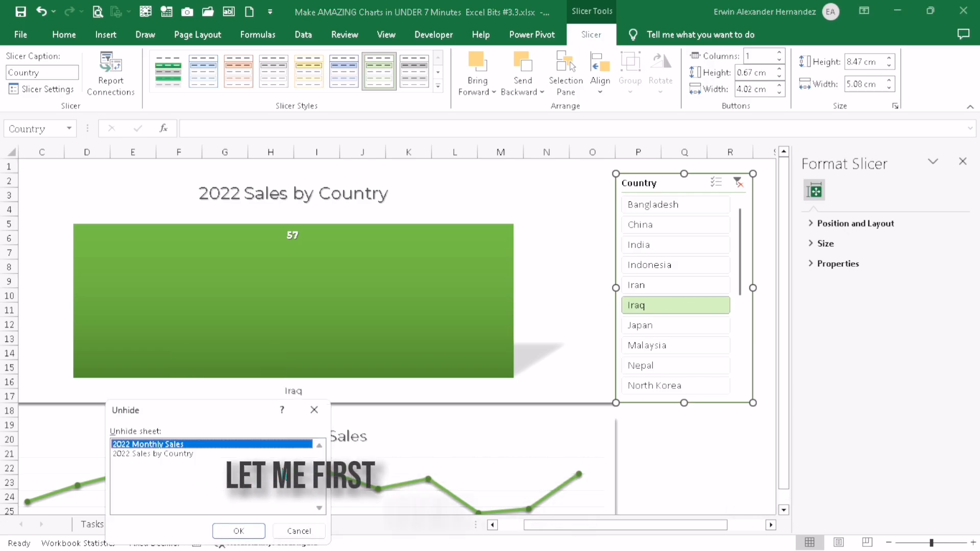
{"action": "left_click", "coordinate": [194, 454]}
{"action": "left_click", "coordinate": [239, 531]}
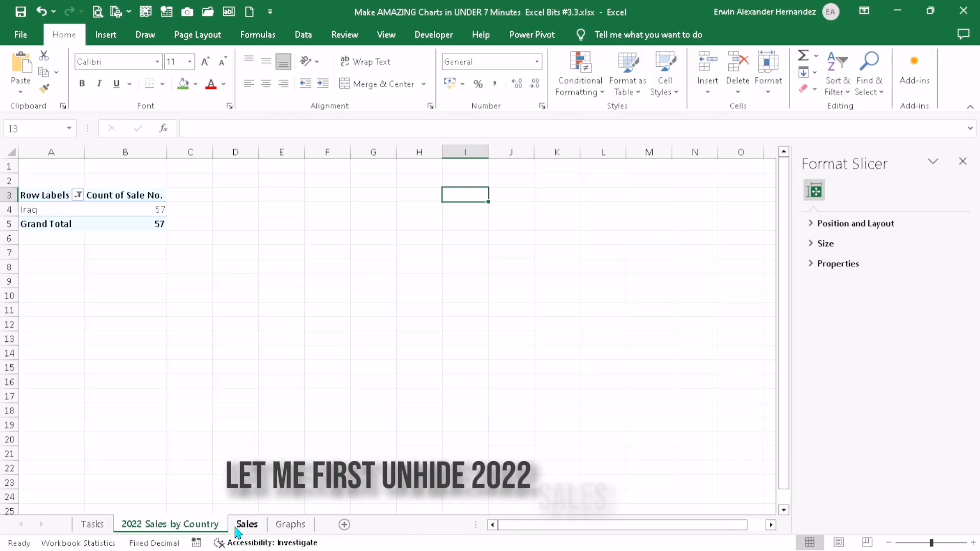
{"action": "left_click", "coordinate": [247, 525]}
{"action": "left_click", "coordinate": [209, 530]}
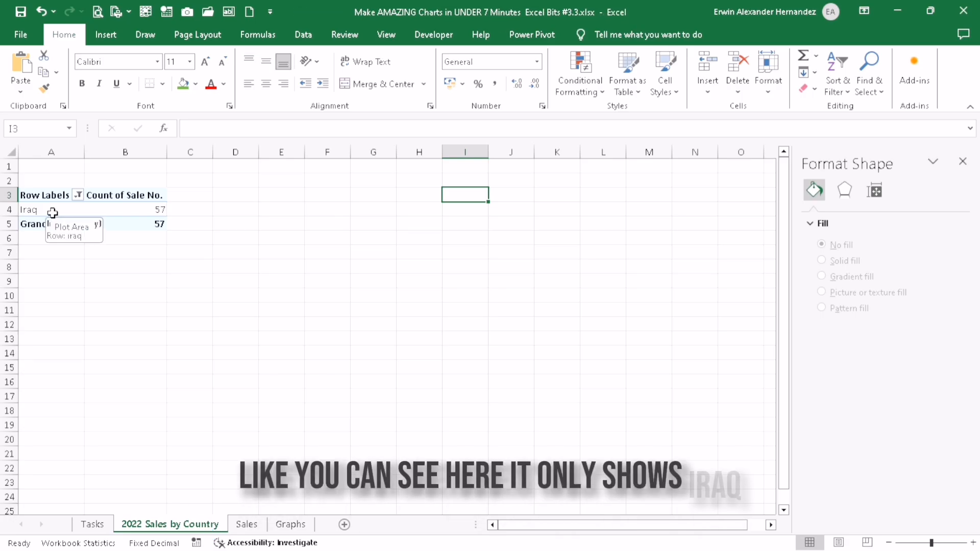
Filter the 2022 Sales by Country chart in the Graphs sheet to China and India with the Country slicer
{"action": "left_click", "coordinate": [247, 525]}
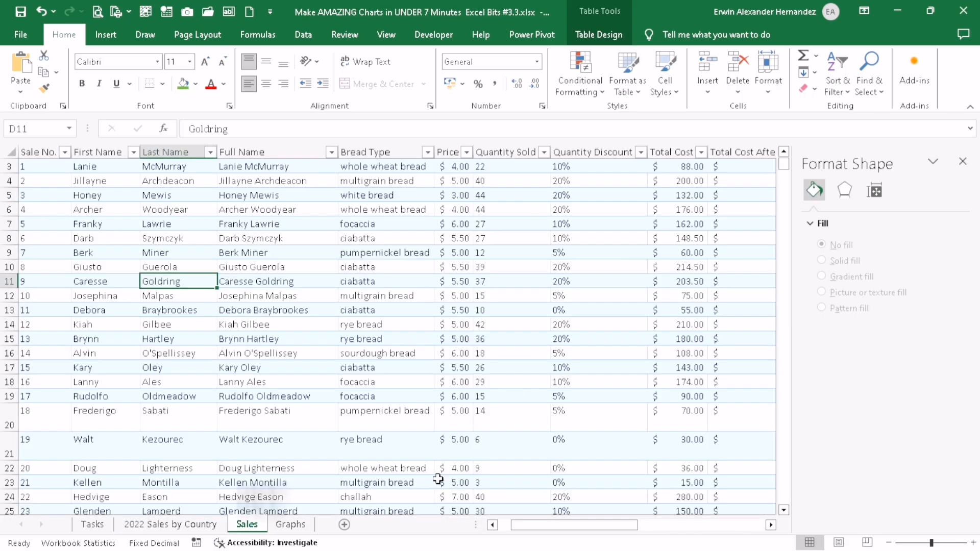
{"action": "left_click", "coordinate": [291, 525]}
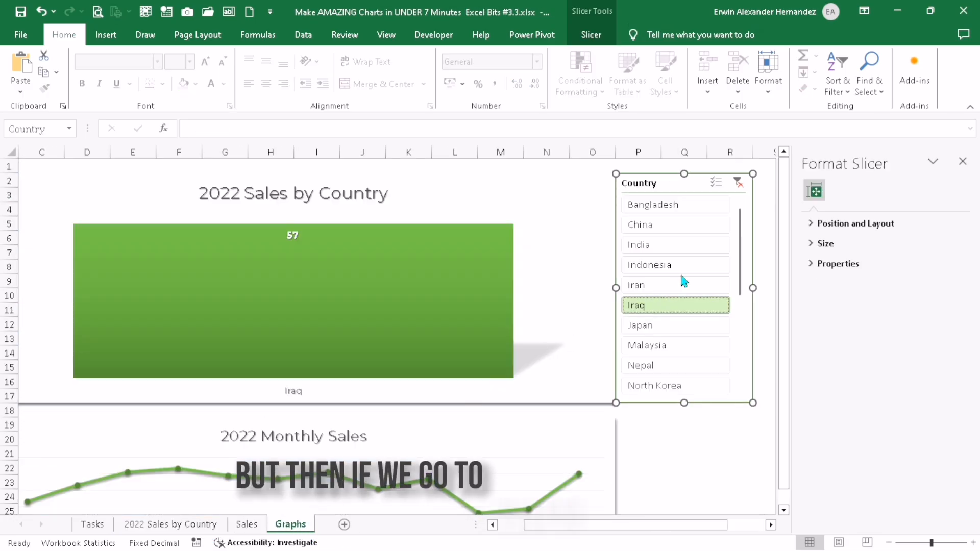
{"action": "left_click", "coordinate": [685, 231]}
{"action": "left_click", "coordinate": [698, 247], "text": "ctrl"}
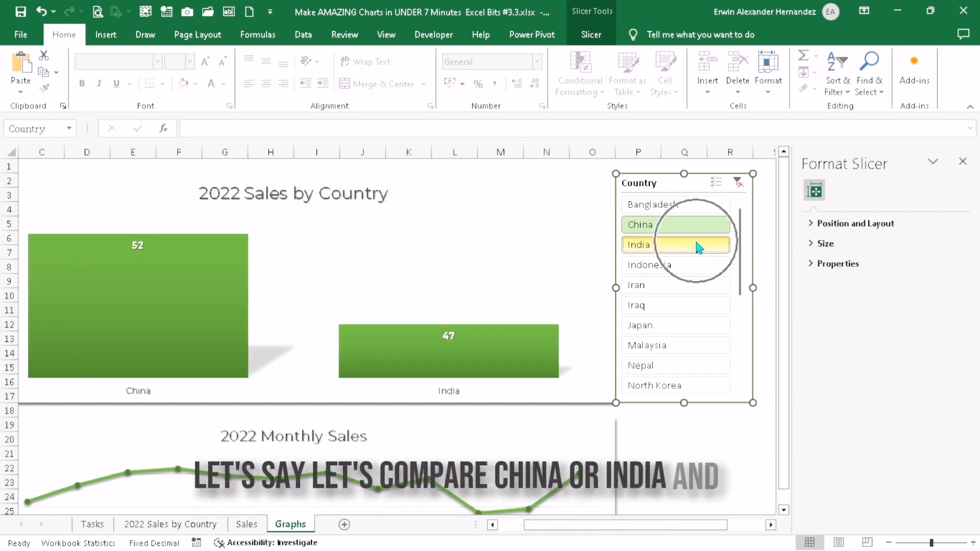
Check how the slicer selection filters the pivot table in the 2022 Sales by Country sheet, and return to Graphs
{"action": "left_click", "coordinate": [196, 525]}
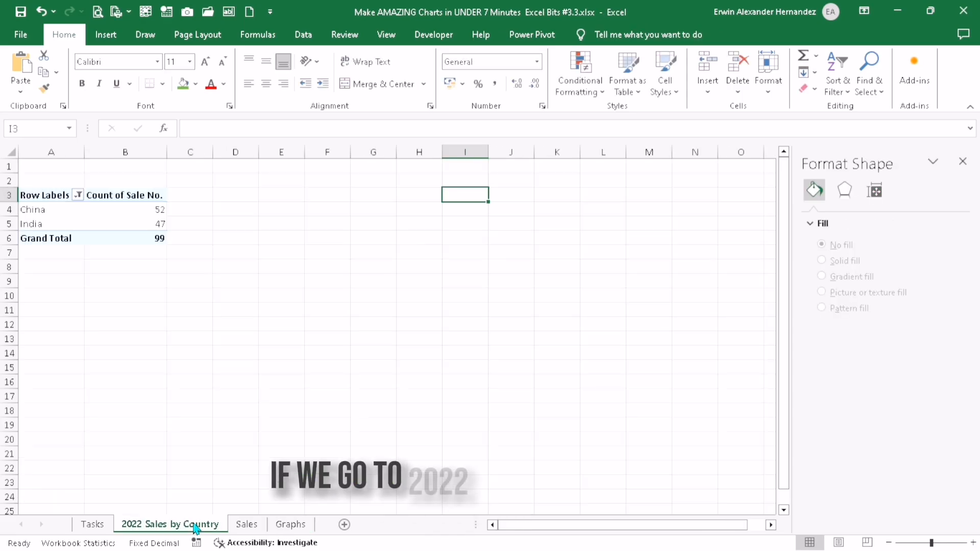
{"action": "left_click", "coordinate": [122, 226]}
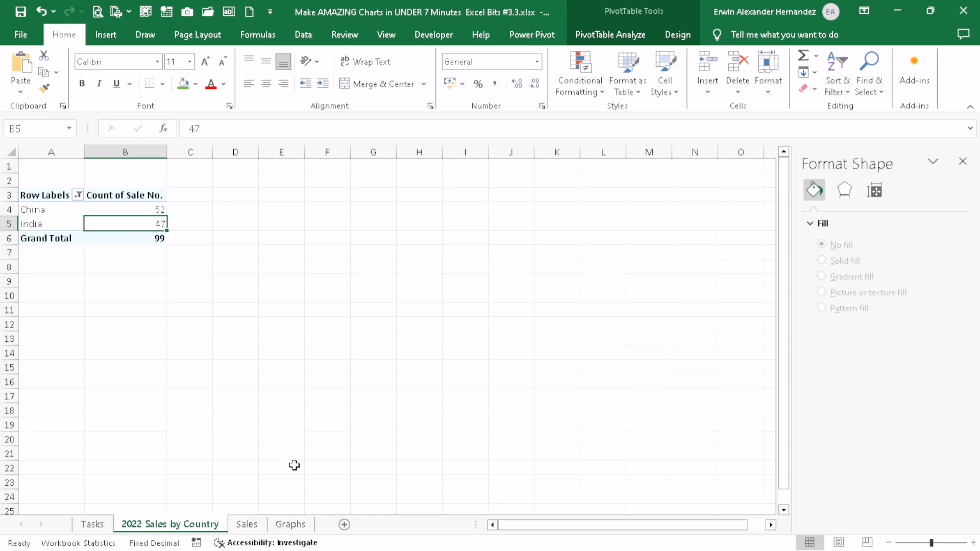
{"action": "left_click", "coordinate": [290, 524]}
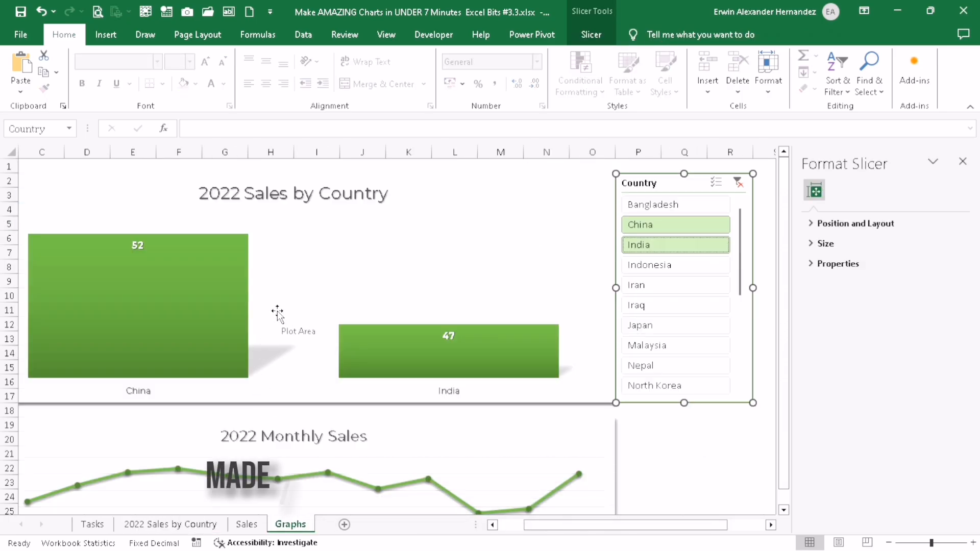
Clear the Country slicer's filter so the 2022 Sales by Country chart includes every country
{"action": "left_click", "coordinate": [415, 351]}
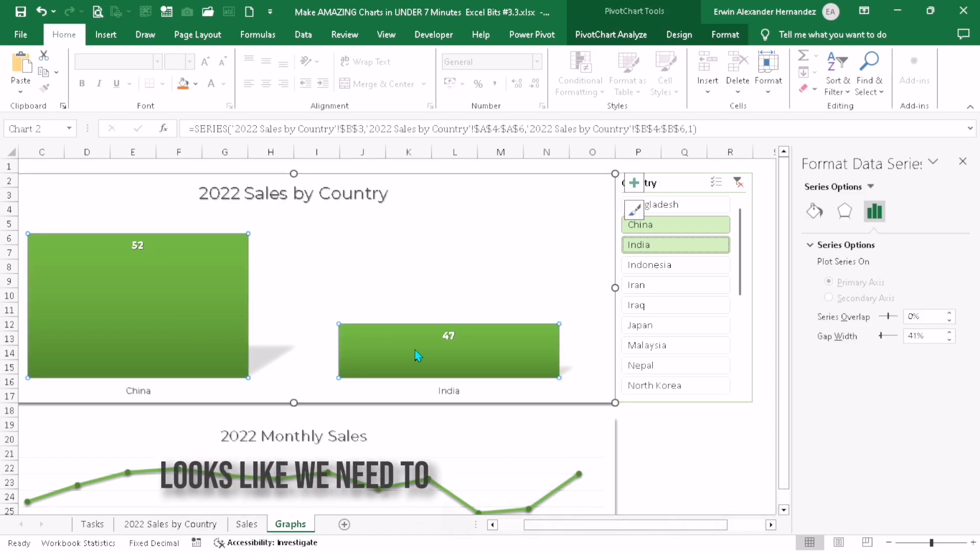
{"action": "mouse_move", "coordinate": [420, 352]}
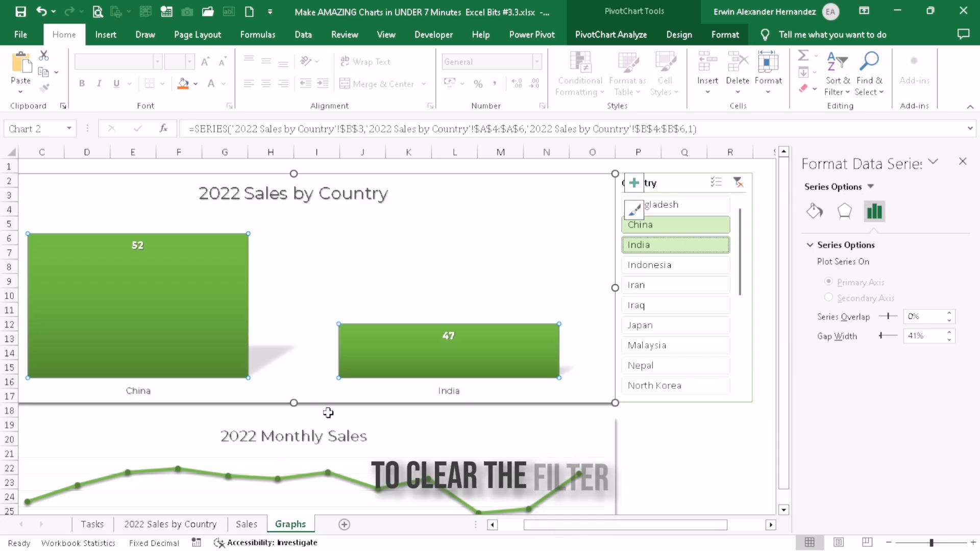
{"action": "left_click", "coordinate": [740, 186]}
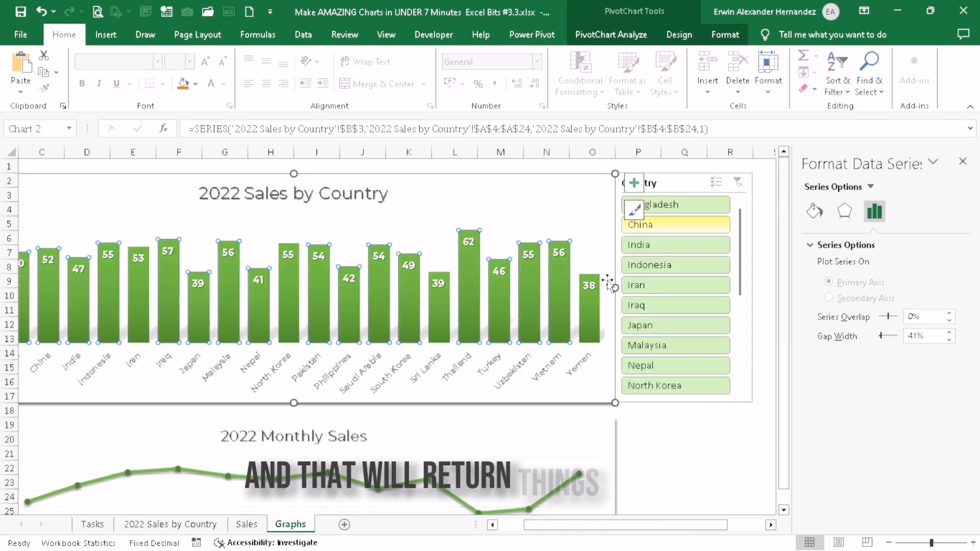
Hide the 2022 Sales by Country sheet again and return to the Graphs sheet
{"action": "right_click", "coordinate": [184, 526]}
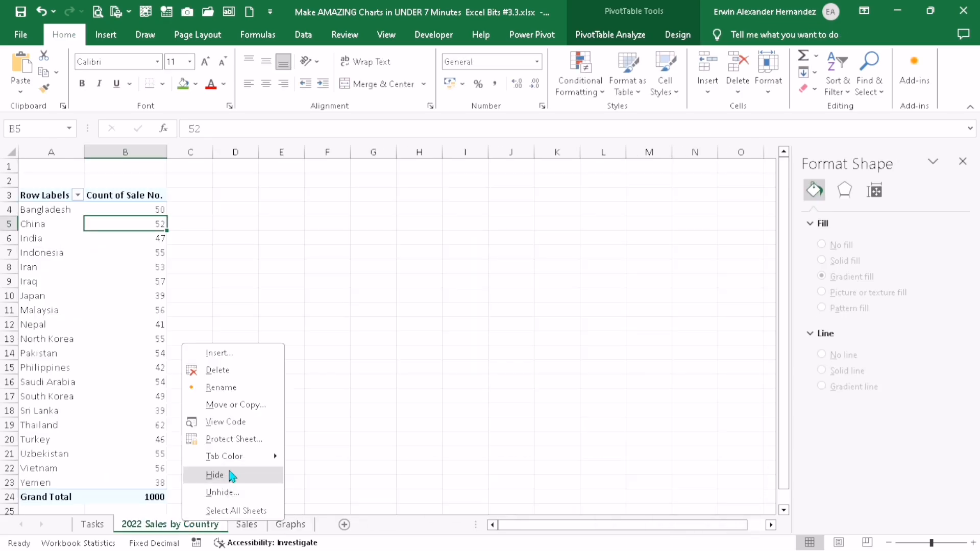
{"action": "left_click", "coordinate": [252, 479]}
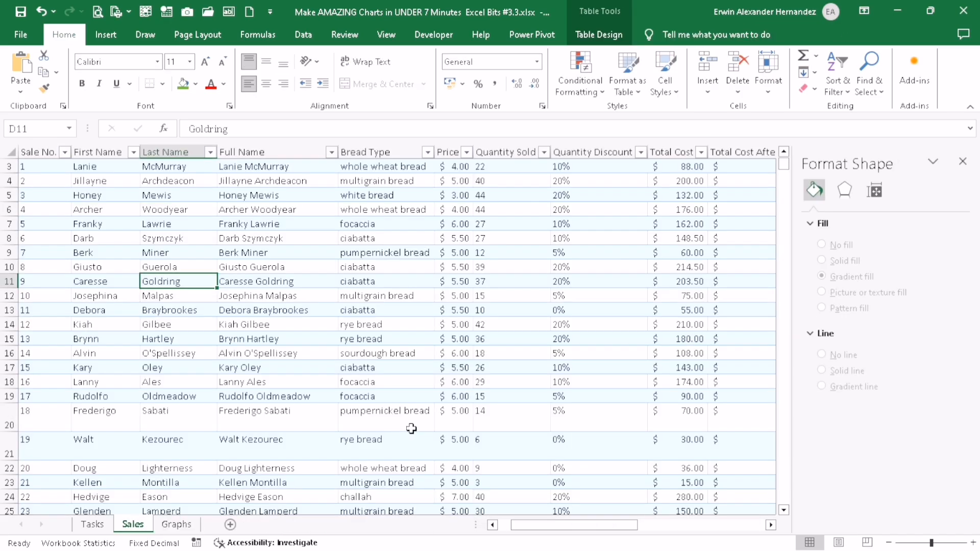
{"action": "left_click", "coordinate": [193, 526]}
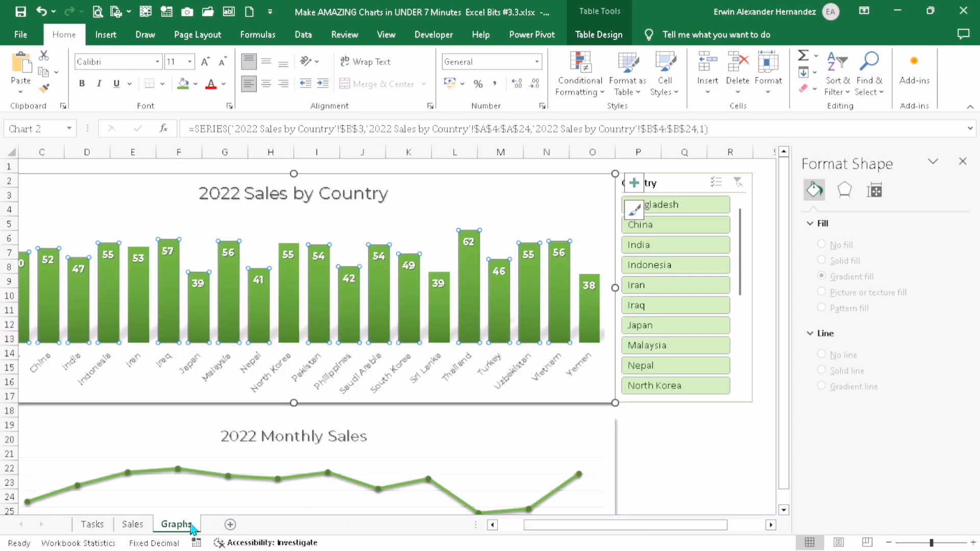
Insert a timeline for the Sales Date field on the 2022 Monthly Sales chart
{"action": "left_click", "coordinate": [400, 439]}
{"action": "scroll", "coordinate": [419, 420], "scroll_direction": "down", "scroll_amount": 2}
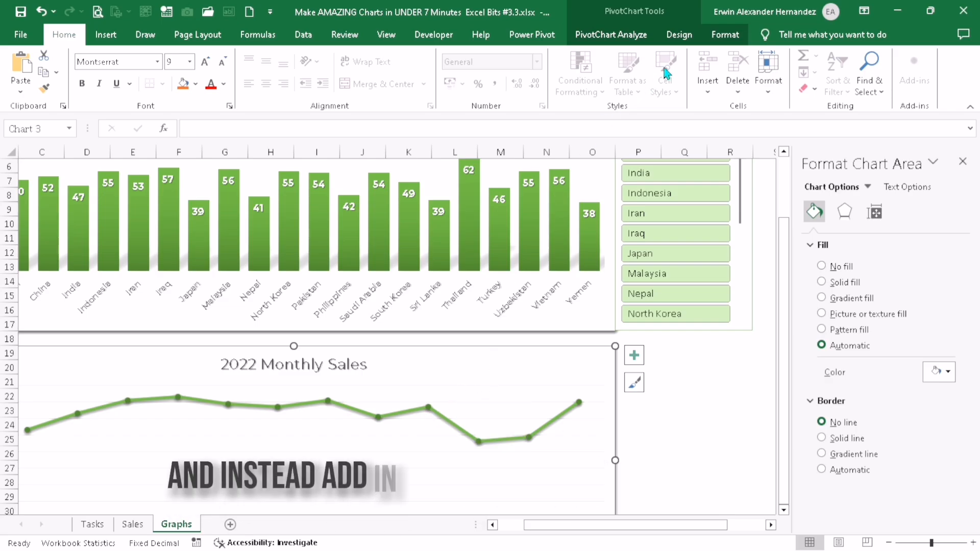
{"action": "left_click", "coordinate": [611, 34]}
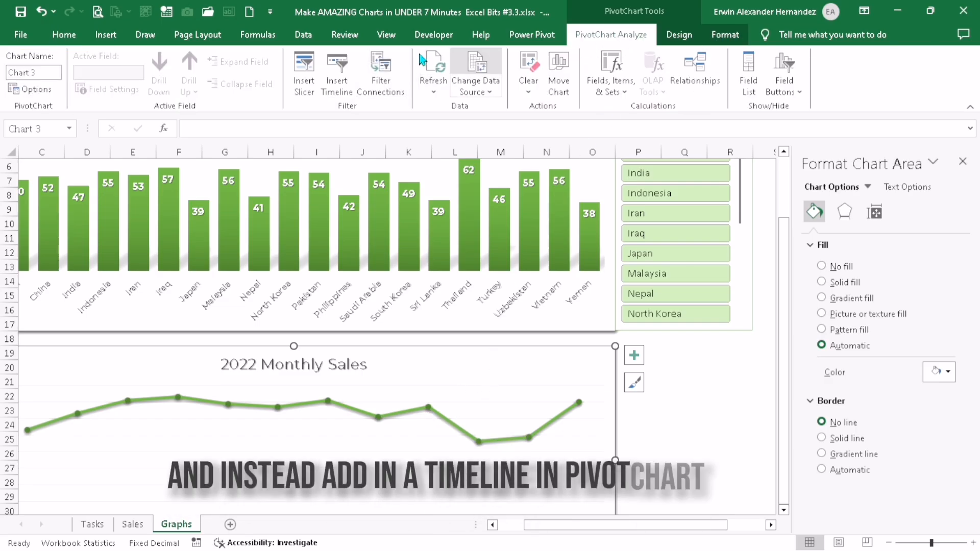
{"action": "left_click", "coordinate": [340, 71]}
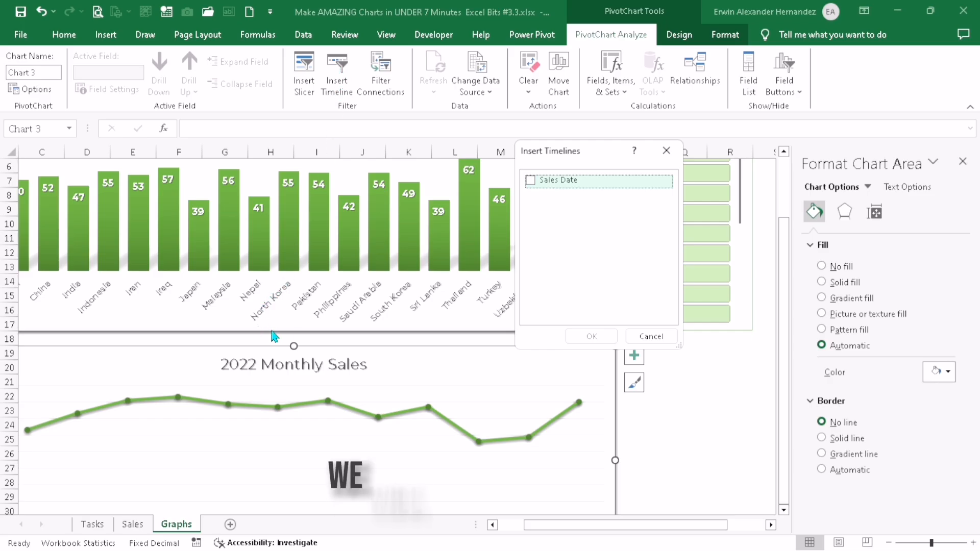
{"action": "left_click", "coordinate": [531, 180]}
{"action": "left_click", "coordinate": [606, 341]}
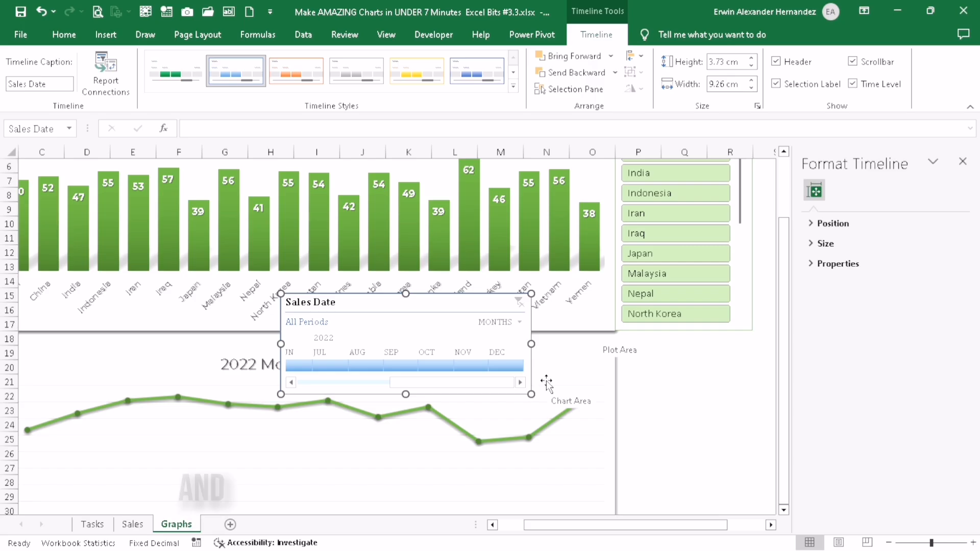
Move the Sales Date timeline directly below the 2022 Monthly Sales chart and resize it to 3.7 by 23.71 cm, matching the chart's width
{"action": "scroll", "coordinate": [546, 383], "scroll_direction": "down", "scroll_amount": 3}
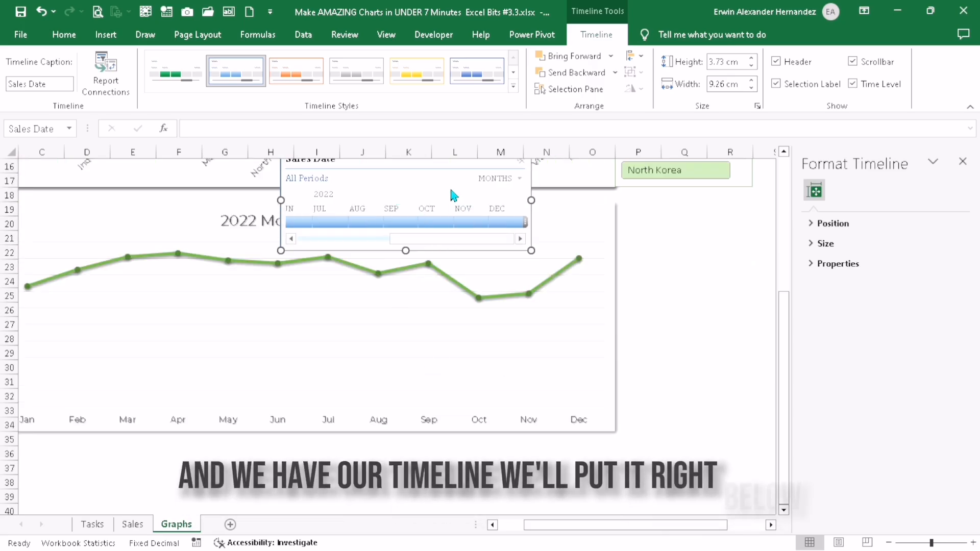
{"action": "scroll", "coordinate": [417, 235], "scroll_direction": "up", "scroll_amount": 2}
{"action": "left_click_drag", "start_coordinate": [418, 235], "coordinate": [442, 363]}
{"action": "left_click_drag", "start_coordinate": [522, 357], "coordinate": [615, 360]}
{"action": "left_click_drag", "start_coordinate": [581, 526], "coordinate": [536, 525]}
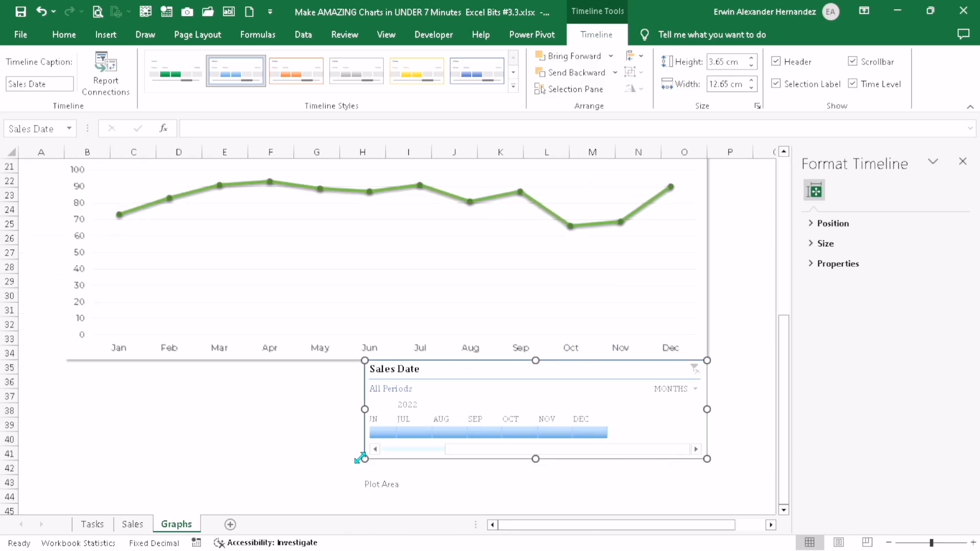
{"action": "left_click_drag", "start_coordinate": [64, 435], "coordinate": [69, 459]}
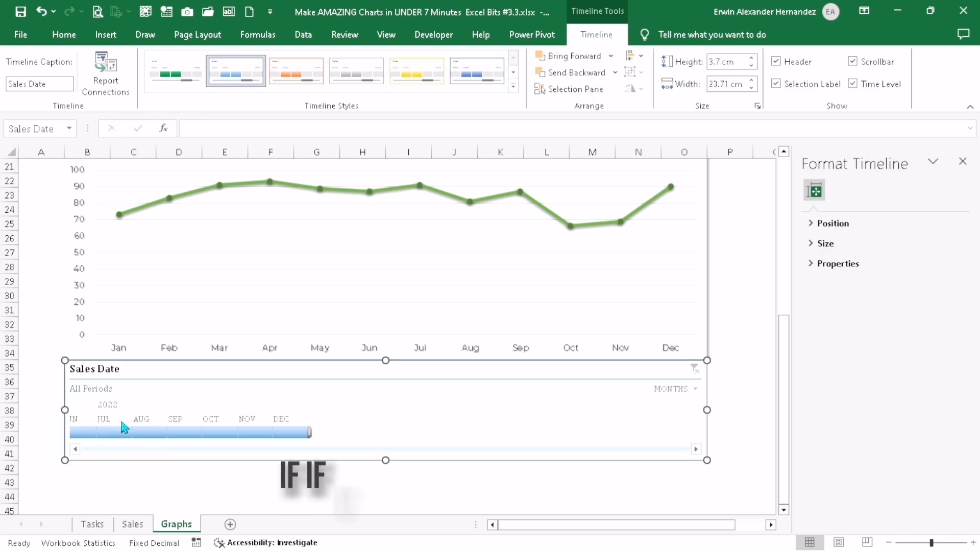
Select January to December 2022 on the Sales Date timeline and apply the light green timeline style
{"action": "left_click", "coordinate": [185, 433]}
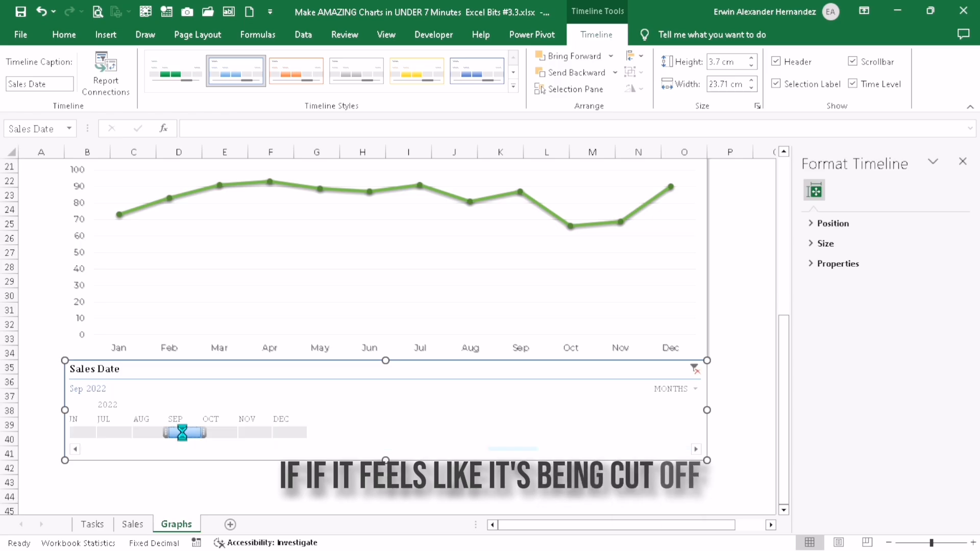
{"action": "left_click_drag", "start_coordinate": [470, 433], "coordinate": [81, 432]}
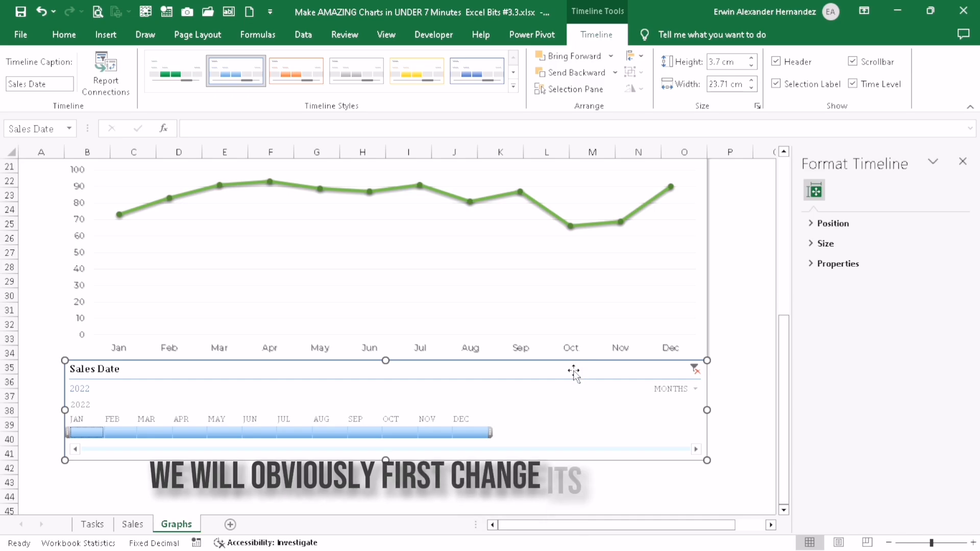
{"action": "left_click", "coordinate": [513, 87]}
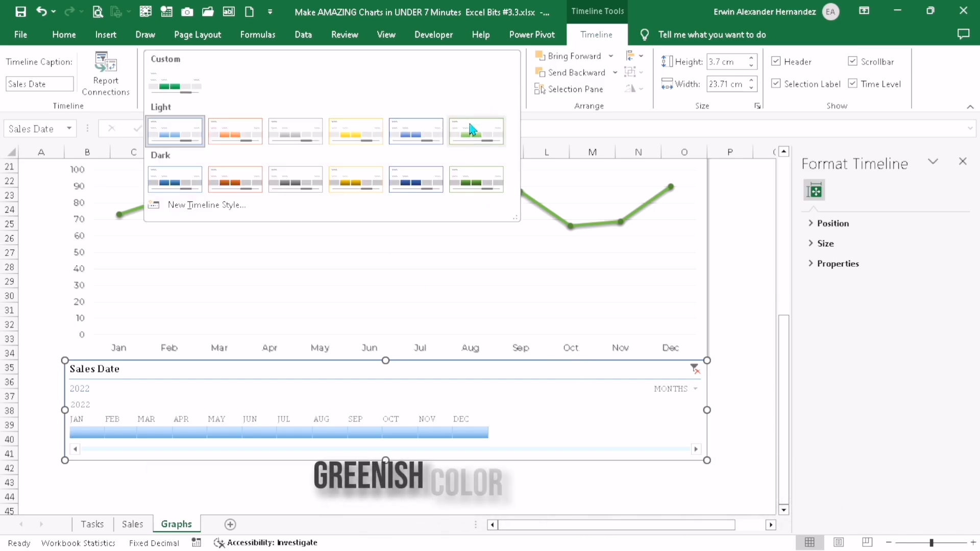
{"action": "left_click", "coordinate": [473, 131]}
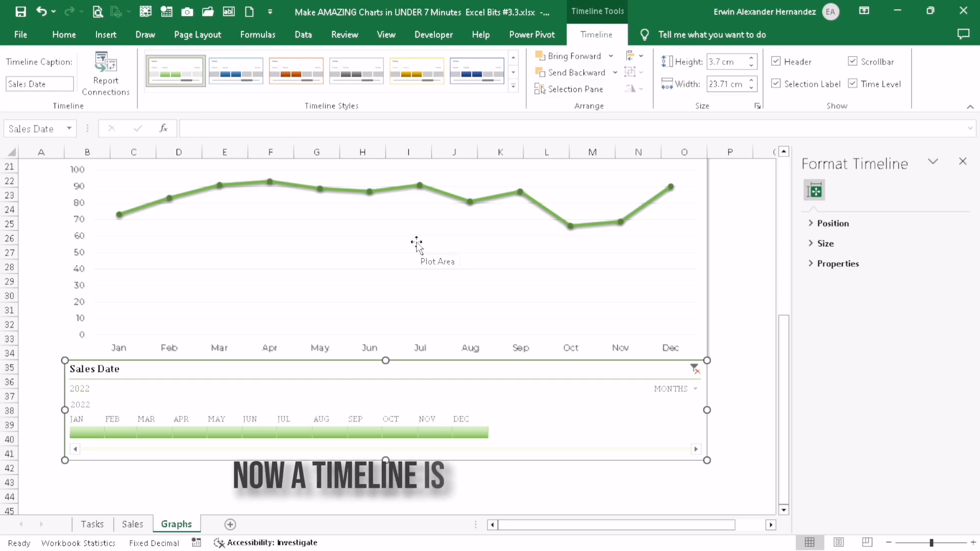
Switch the Sales Date timeline's time level to days and then to quarters
{"action": "scroll", "coordinate": [447, 276], "scroll_direction": "up", "scroll_amount": 5}
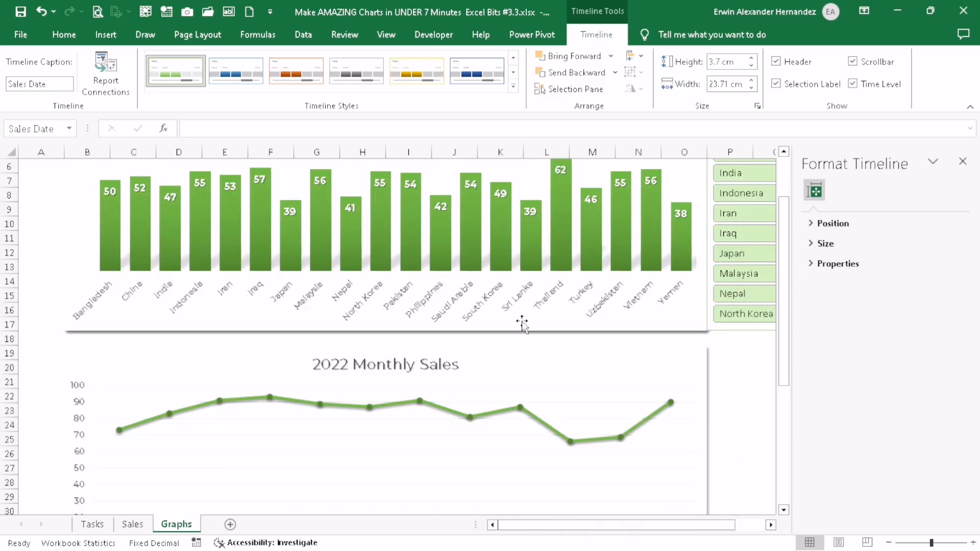
{"action": "scroll", "coordinate": [367, 329], "scroll_direction": "down", "scroll_amount": 3}
{"action": "scroll", "coordinate": [338, 368], "scroll_direction": "down", "scroll_amount": 2}
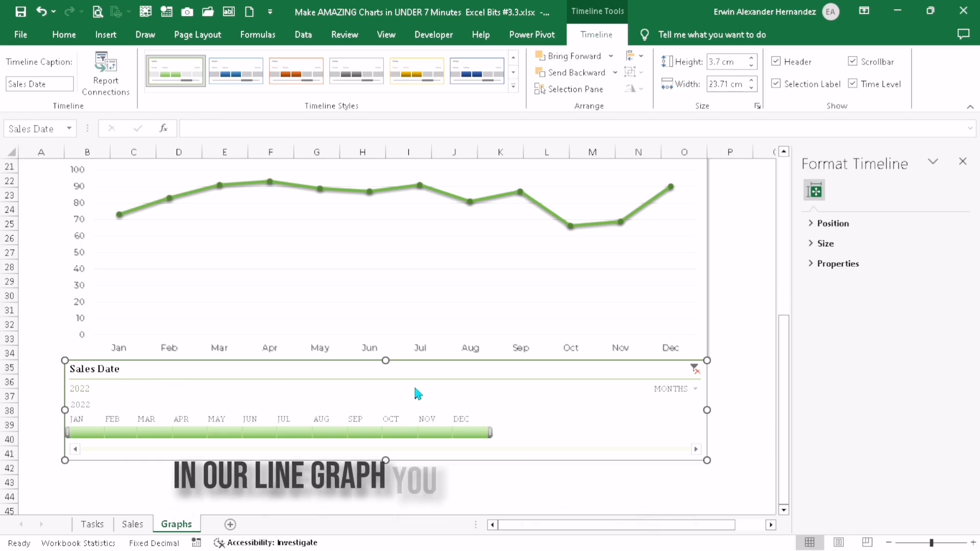
{"action": "left_click", "coordinate": [685, 391]}
{"action": "left_click", "coordinate": [692, 455]}
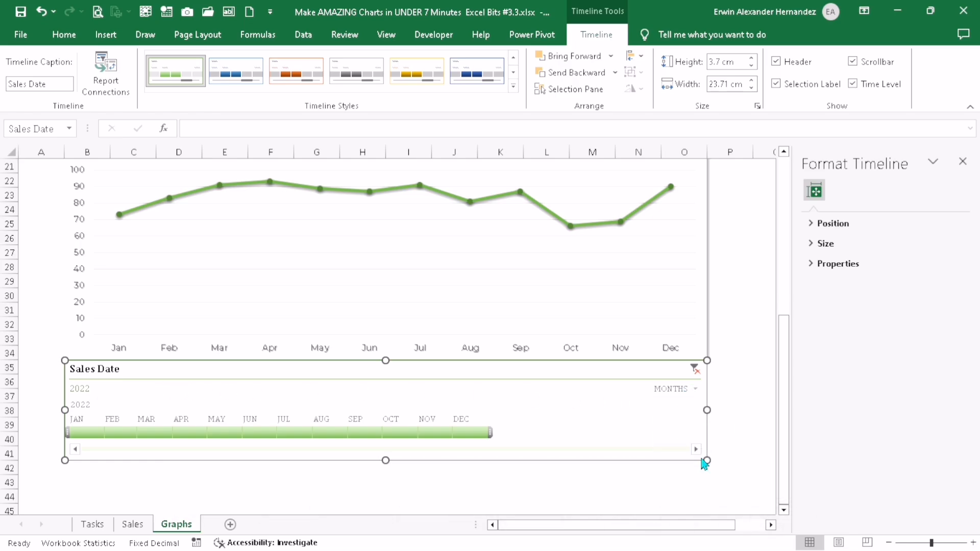
{"action": "left_click", "coordinate": [695, 390]}
{"action": "left_click", "coordinate": [703, 425]}
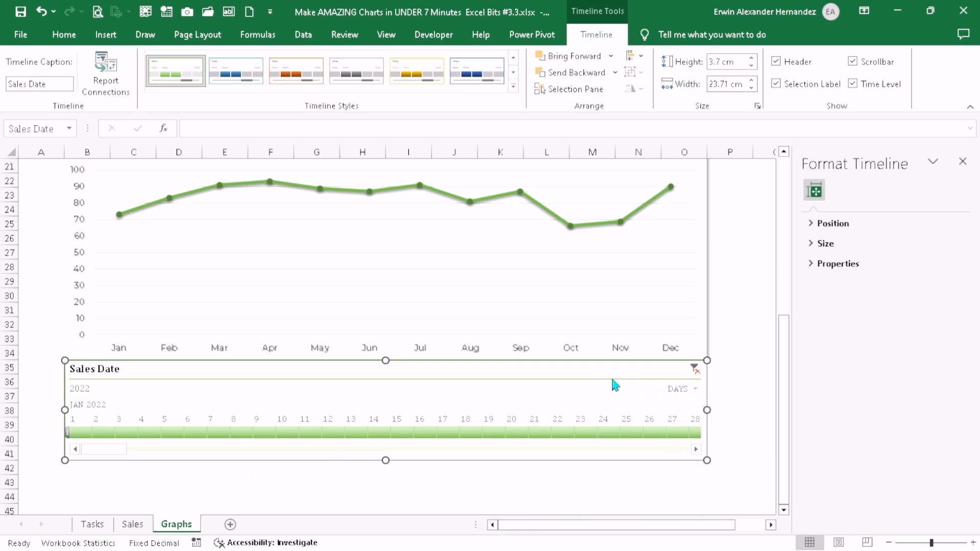
{"action": "scroll", "coordinate": [612, 376], "scroll_direction": "up", "scroll_amount": 3}
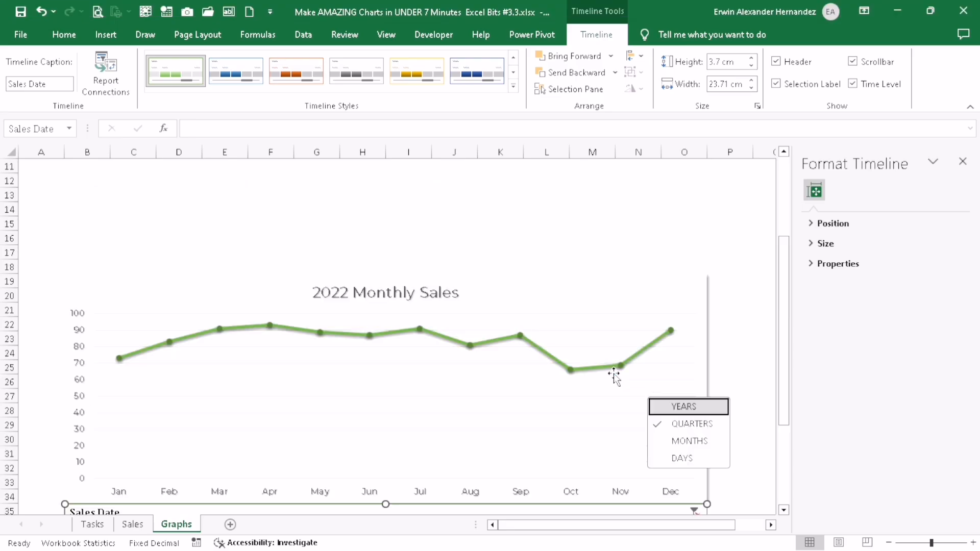
{"action": "left_click", "coordinate": [696, 423]}
{"action": "scroll", "coordinate": [636, 361], "scroll_direction": "down", "scroll_amount": 3}
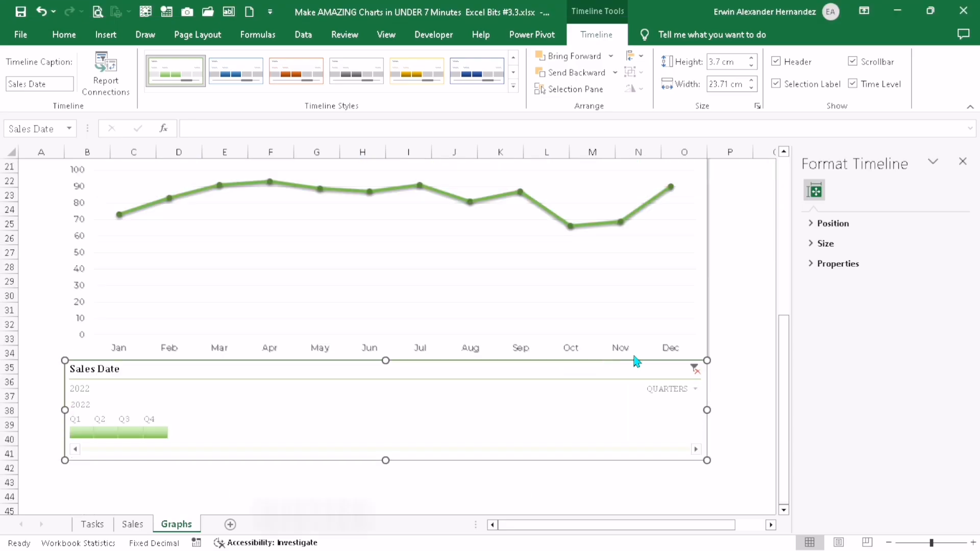
Switch the Sales Date timeline's time level to years and then back to months
{"action": "left_click", "coordinate": [695, 389]}
{"action": "left_click", "coordinate": [703, 408]}
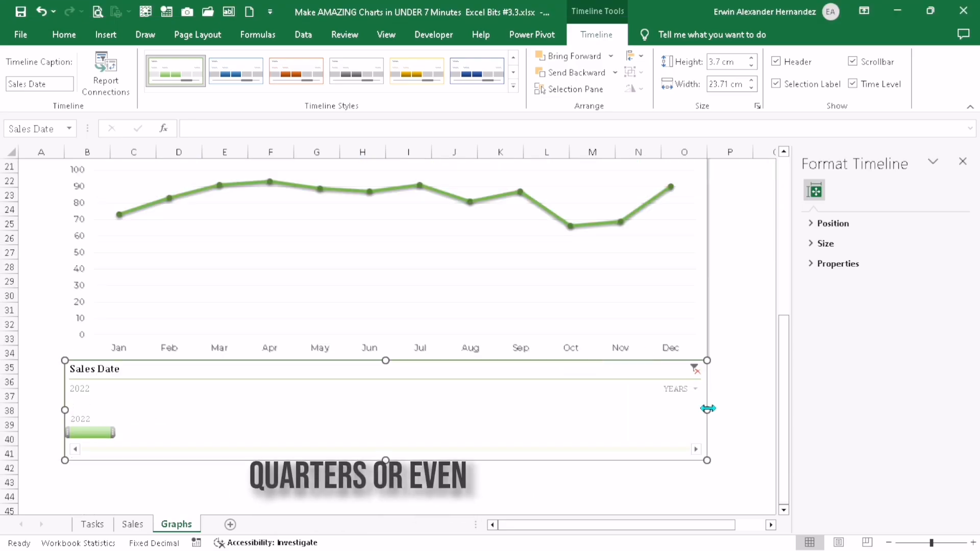
{"action": "left_click", "coordinate": [684, 390]}
{"action": "left_click", "coordinate": [696, 442]}
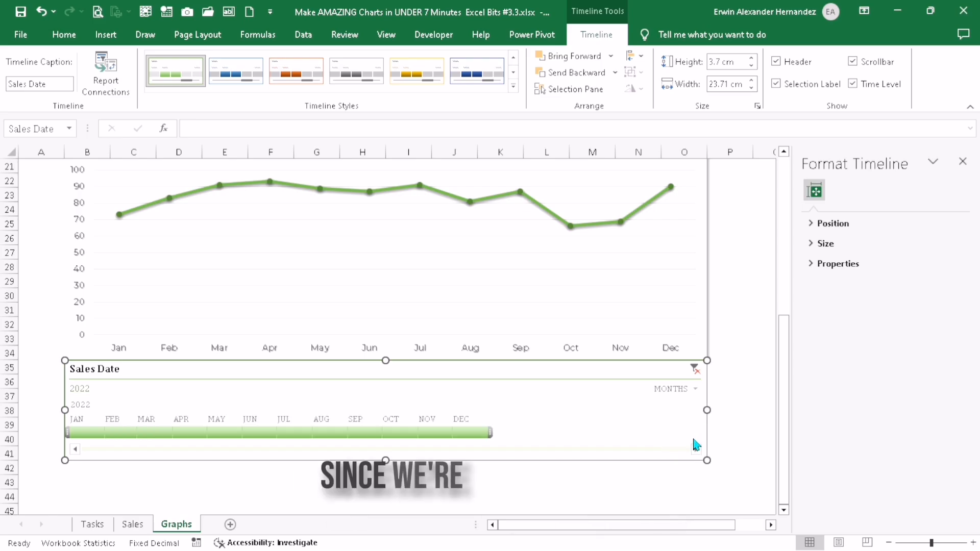
Fill the status cell D7 of task 5 in the Tasks sheet with green to mark it complete
{"action": "left_click", "coordinate": [91, 524]}
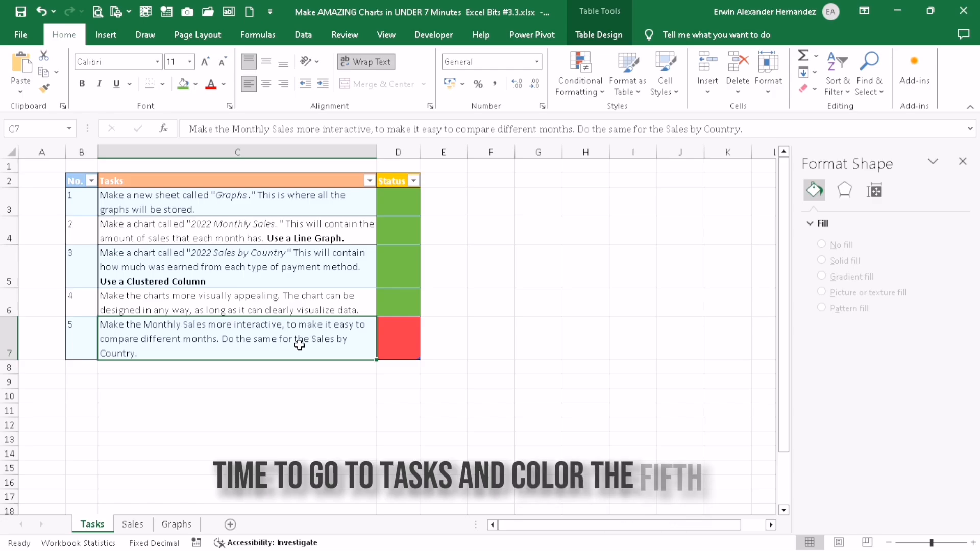
{"action": "left_click", "coordinate": [387, 339]}
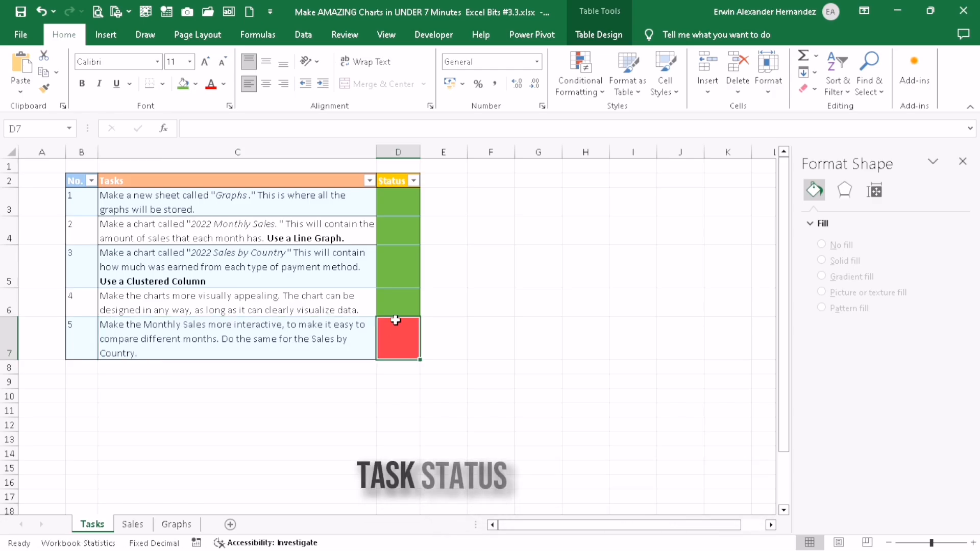
{"action": "left_click", "coordinate": [185, 84]}
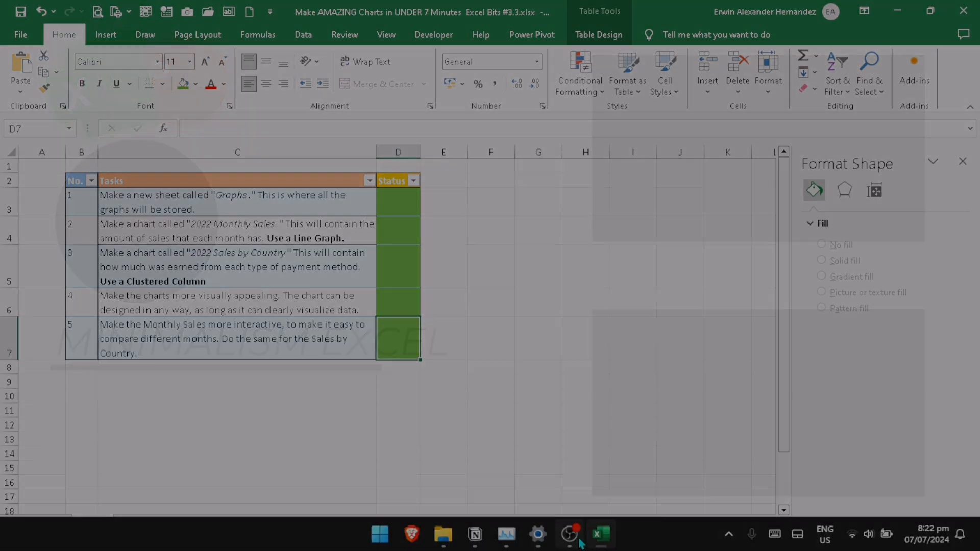
{"action": "left_click", "coordinate": [573, 536]}
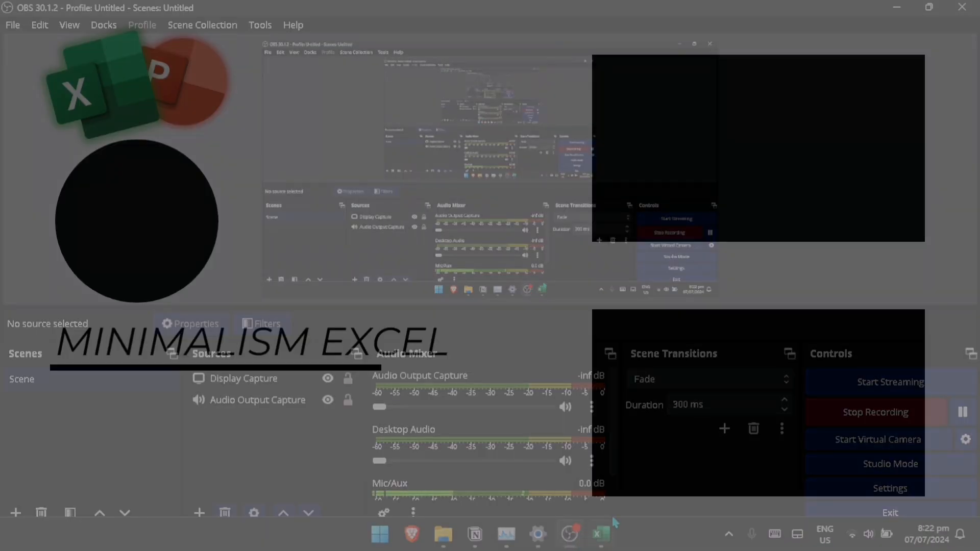